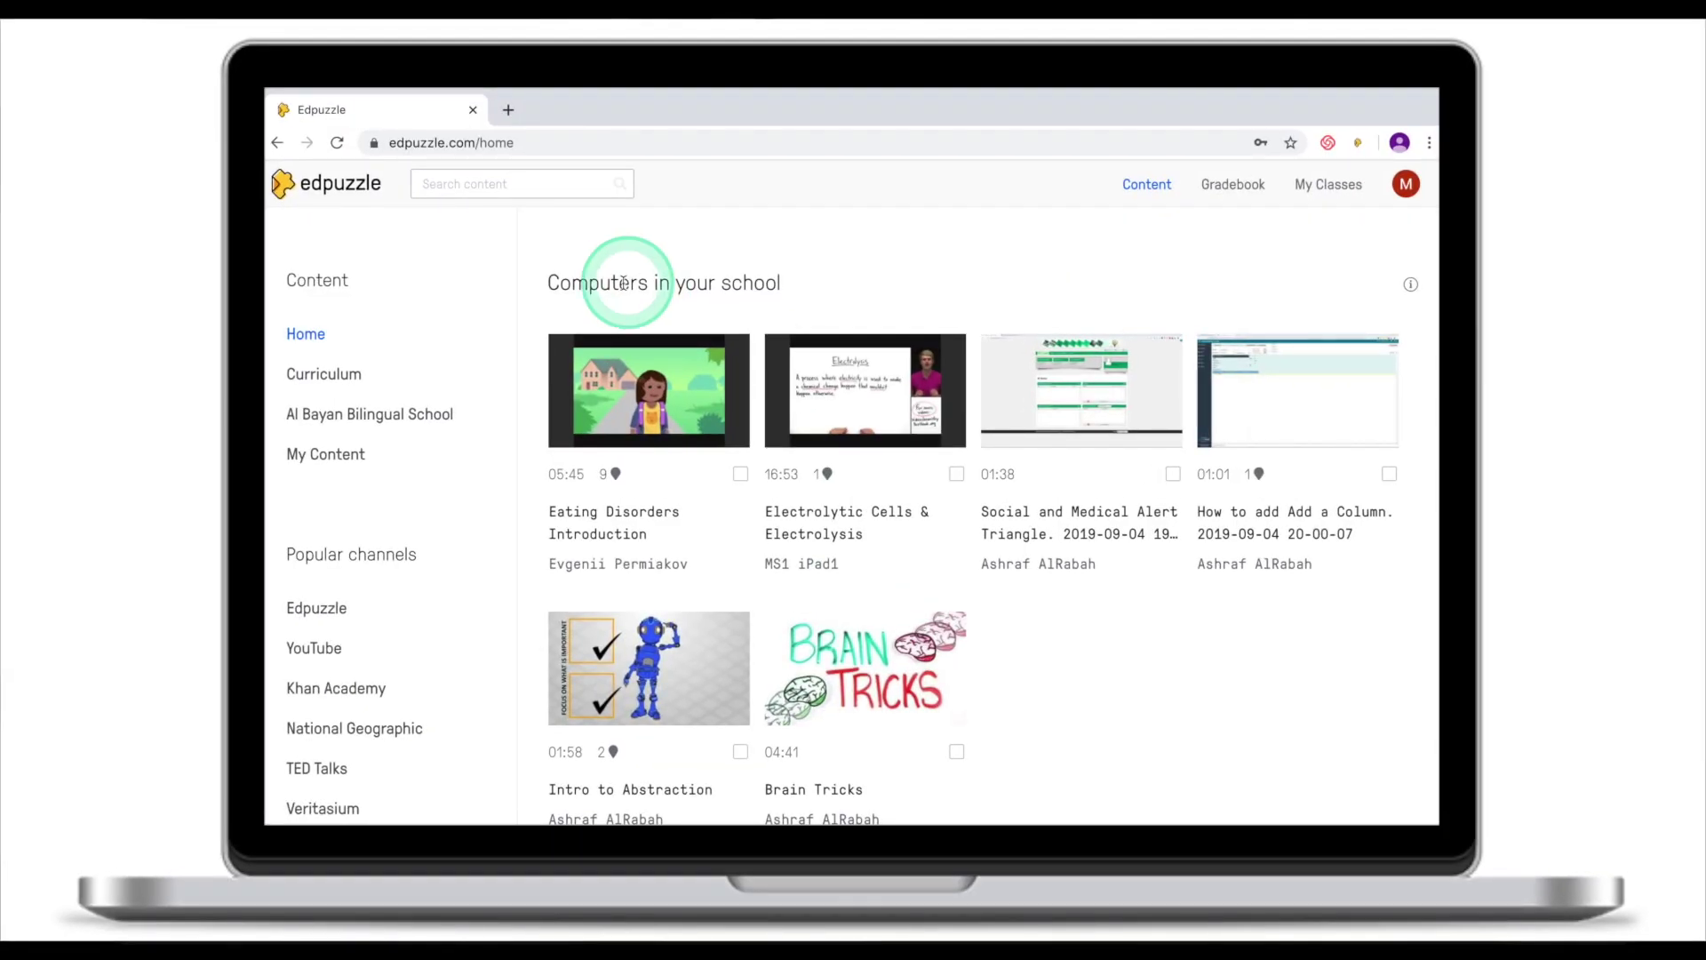
Upload Screen Recording.mp4 from the Desktop into My Content
click(317, 459)
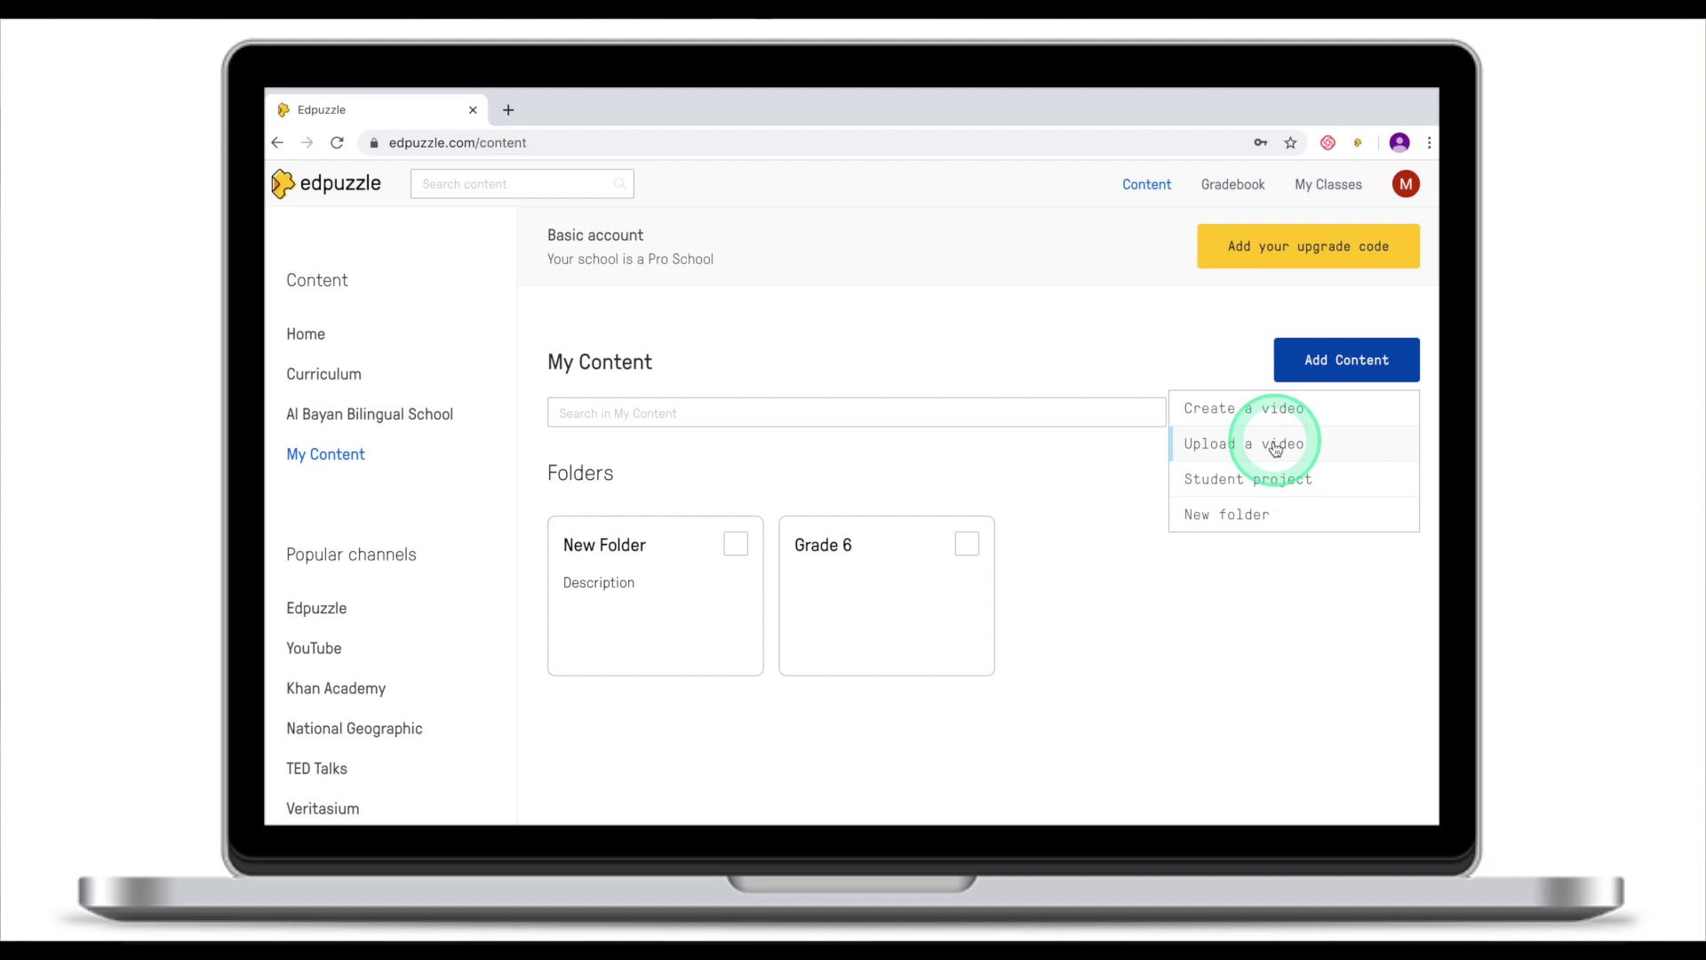
click(1275, 451)
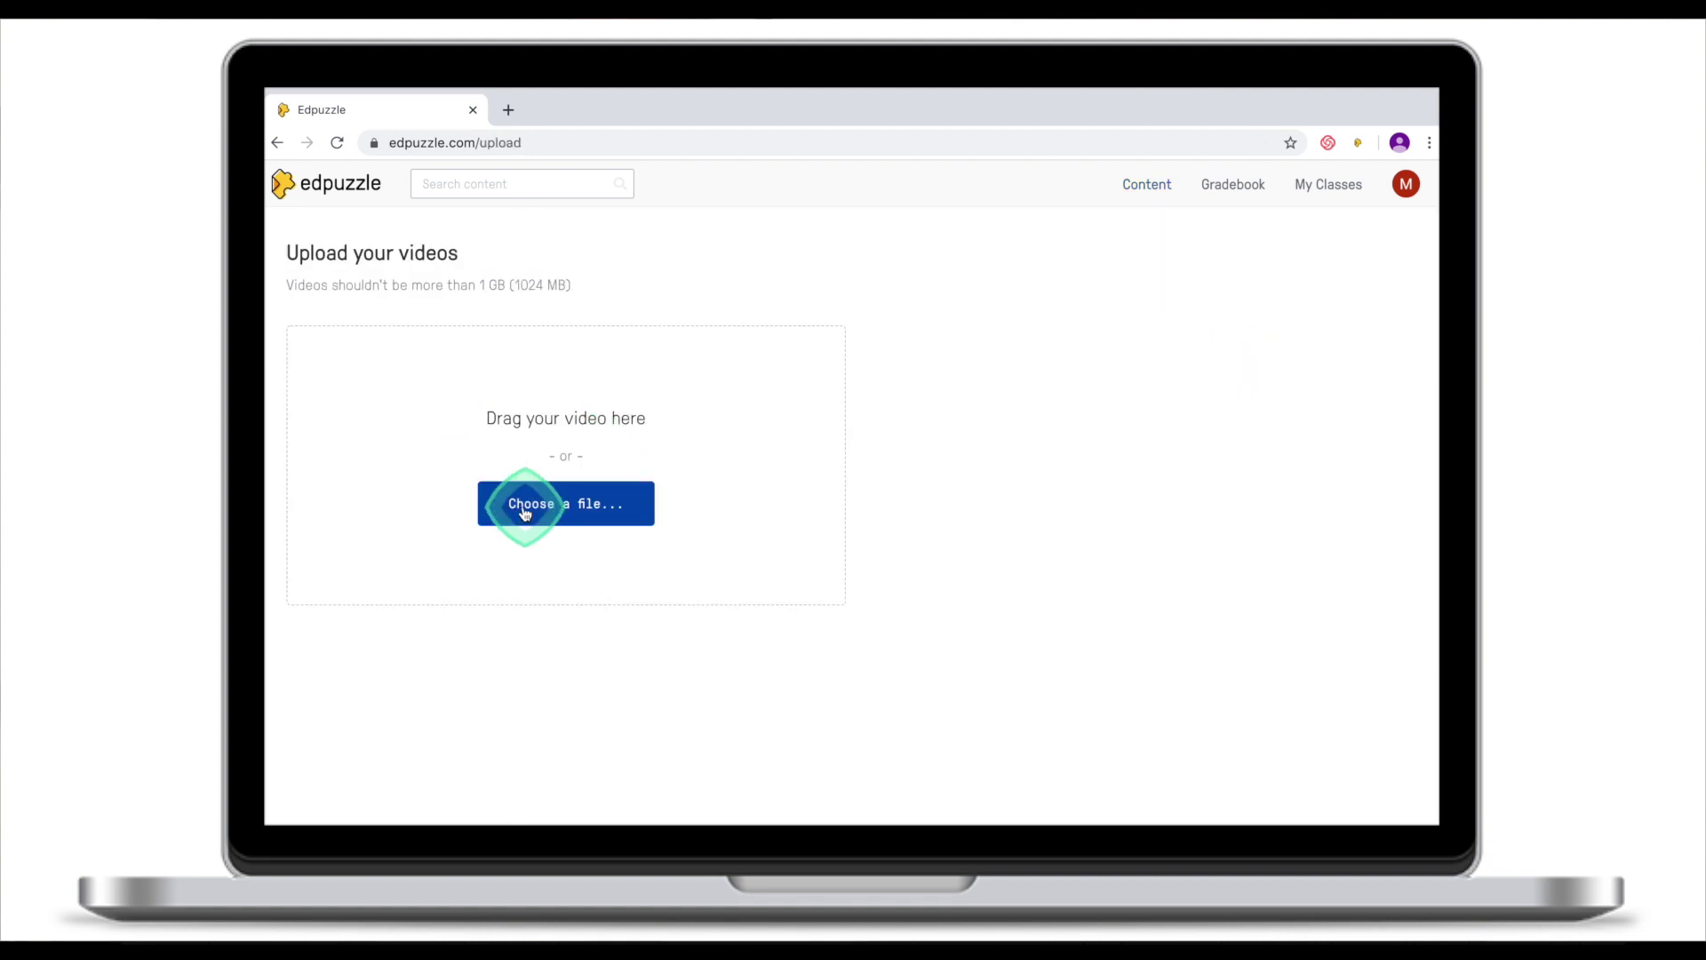
click(553, 513)
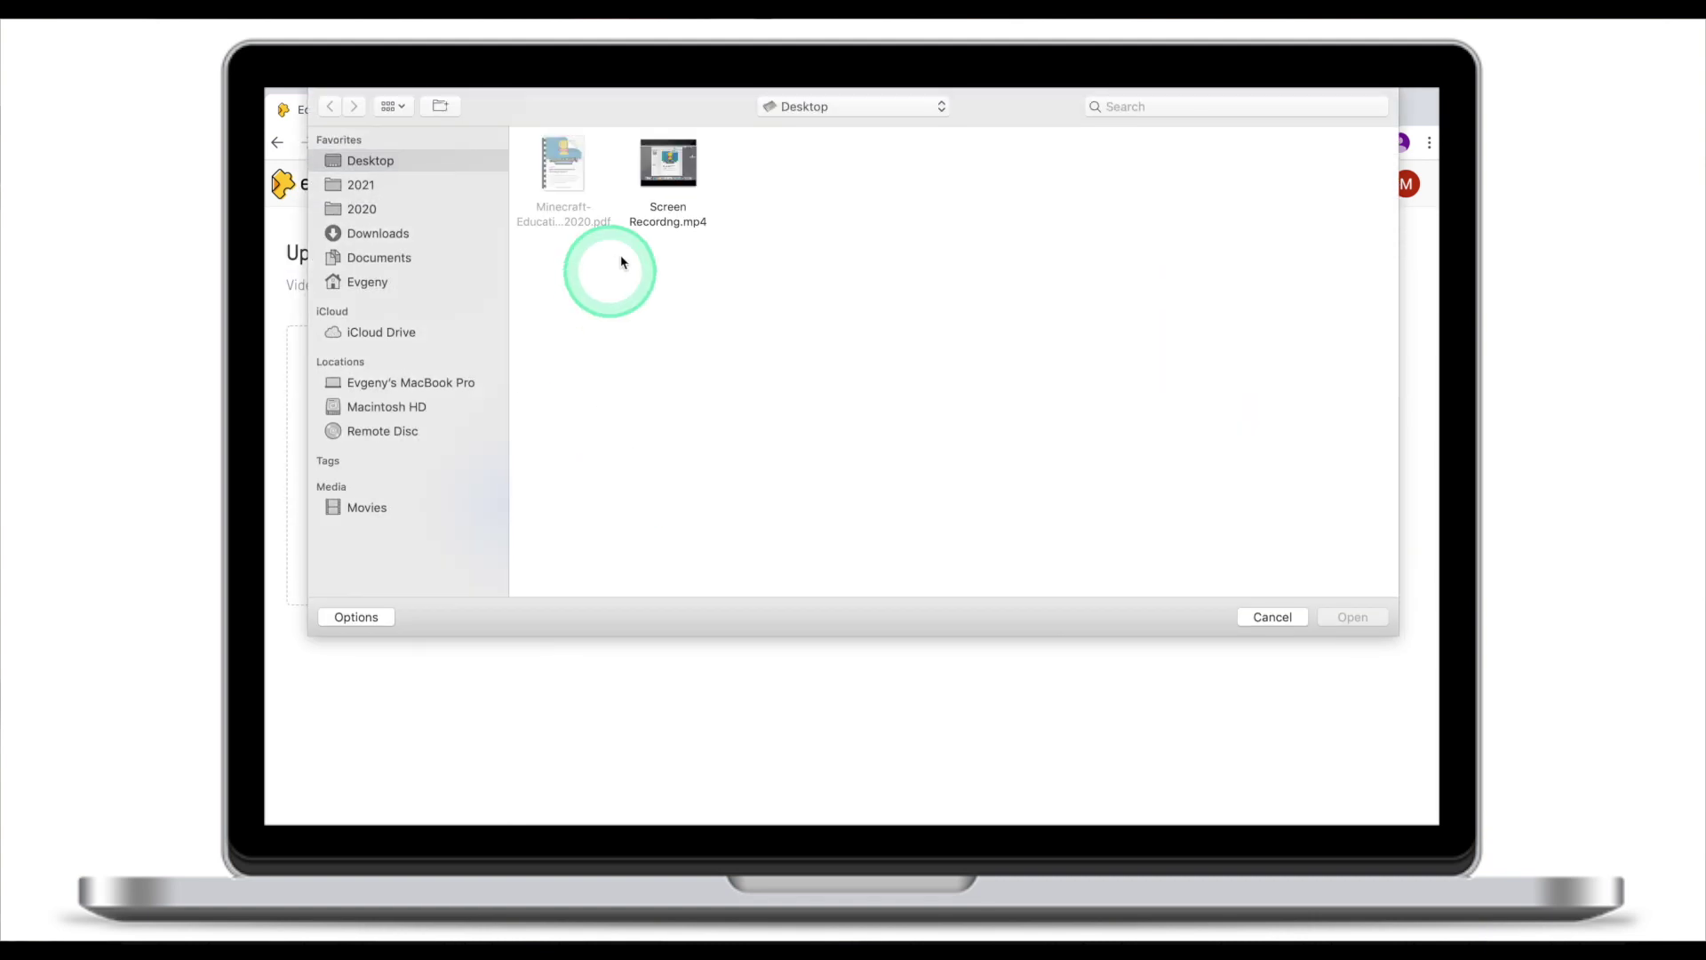
double_click(669, 201)
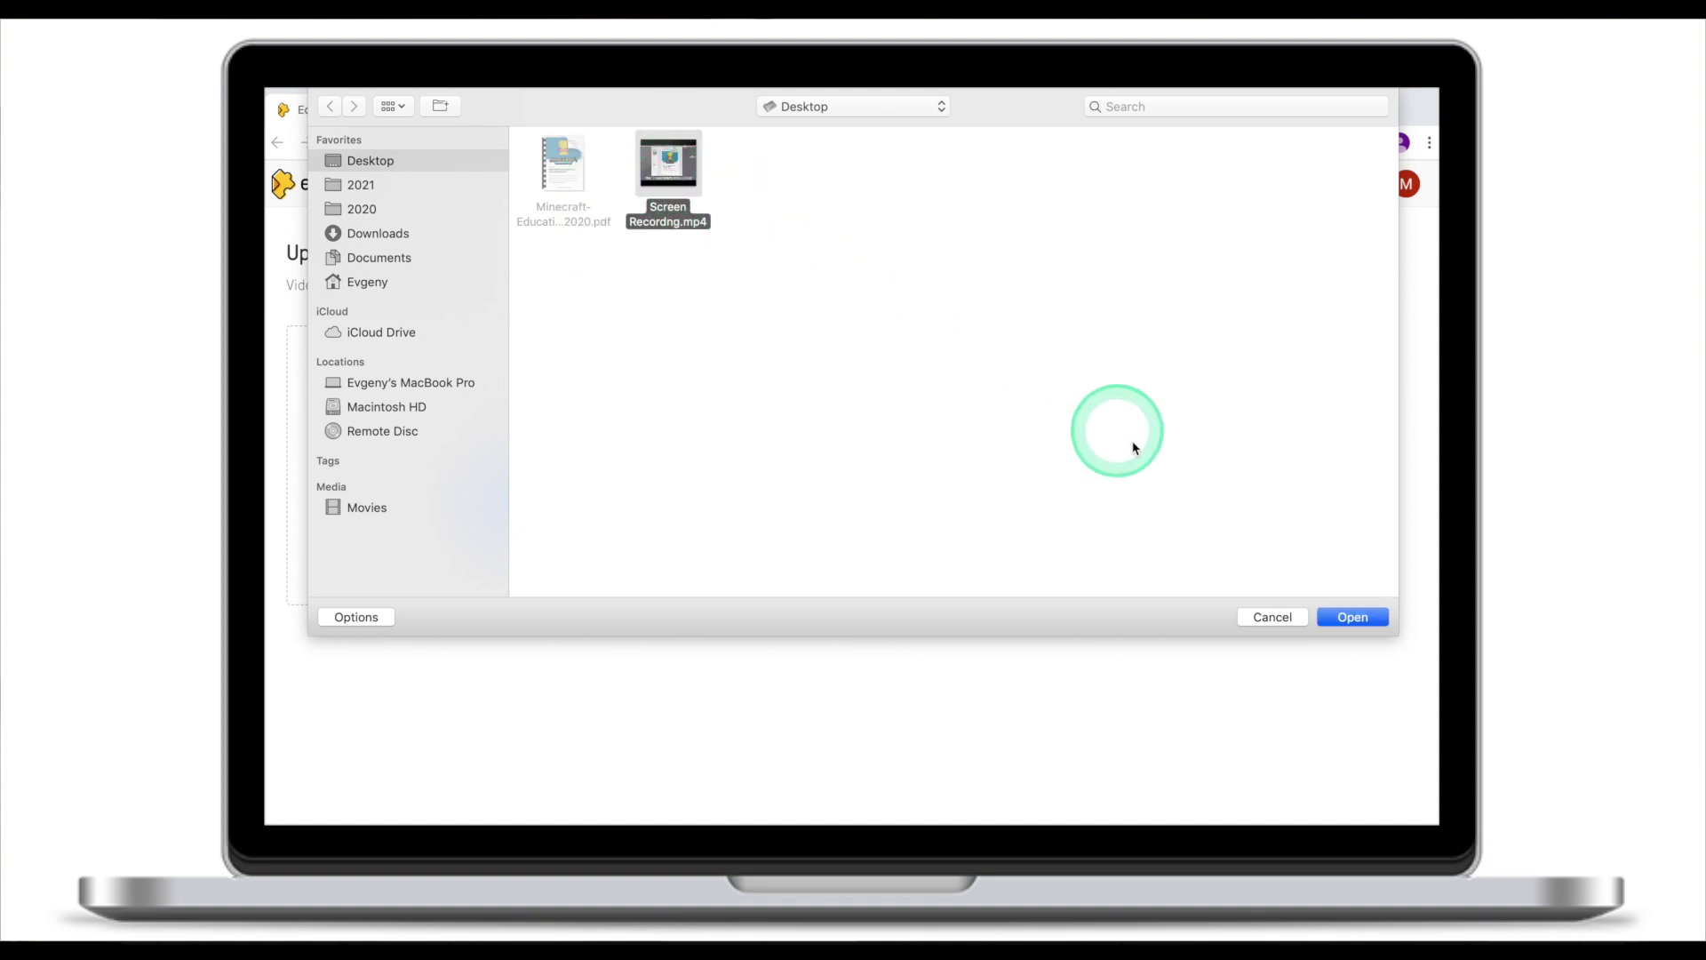
click(1353, 617)
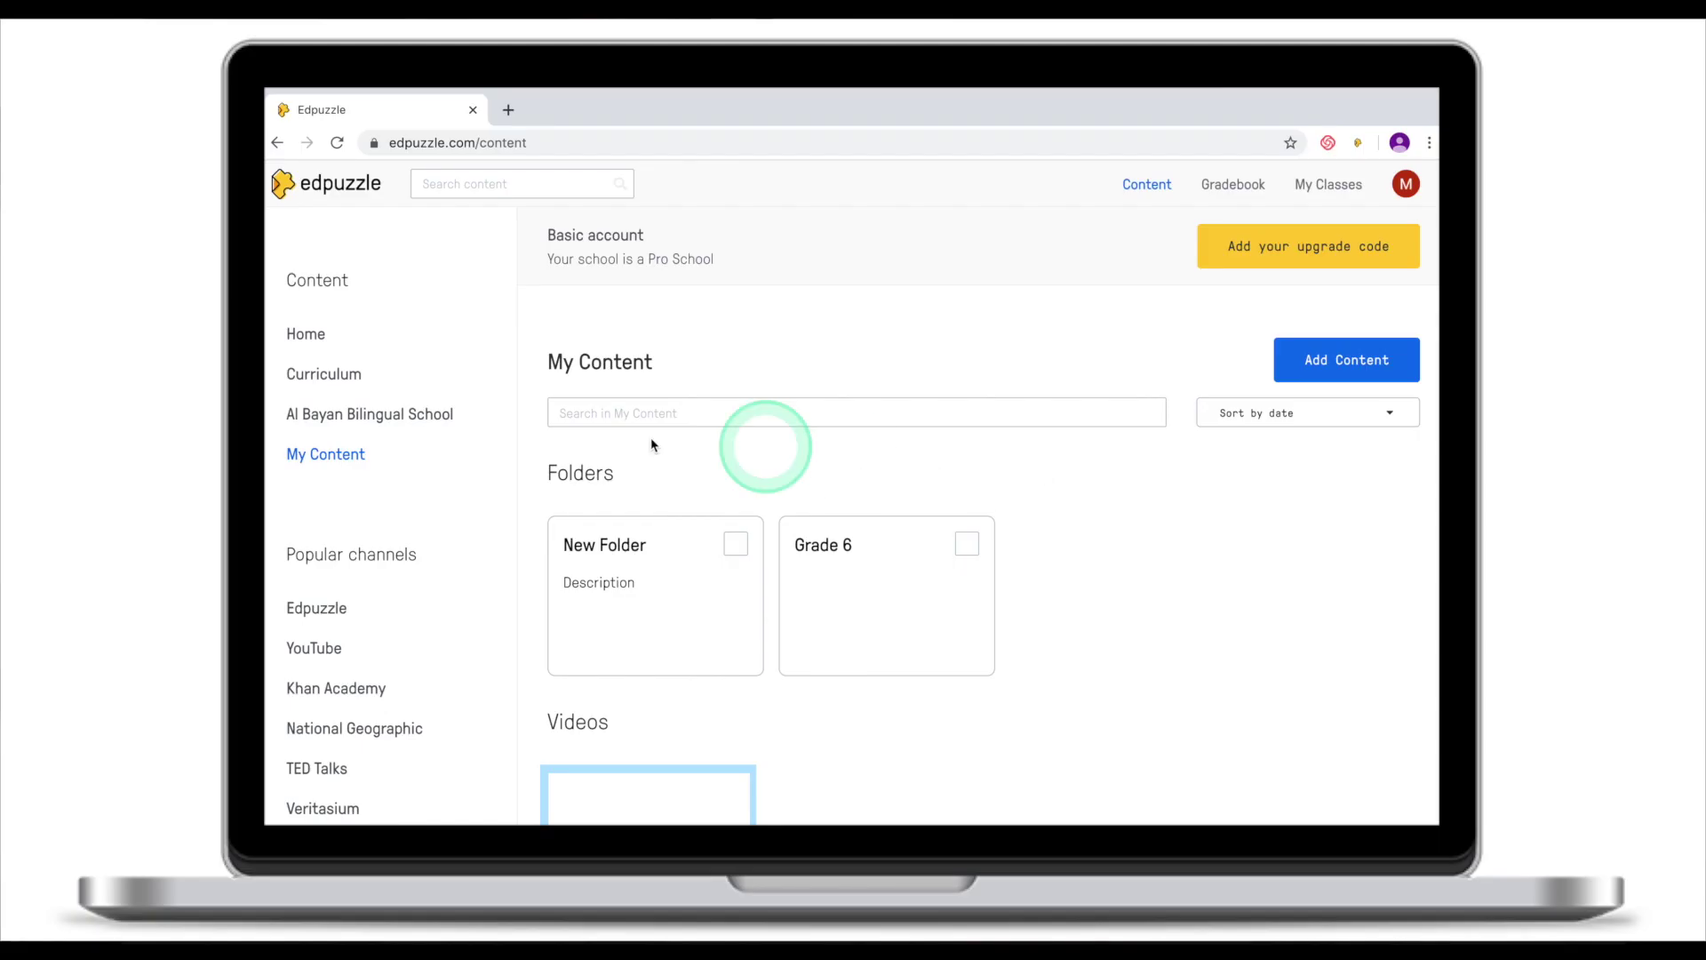
Return to the home page and browse the 'Computers in your school' video listings
click(899, 495)
scroll(898, 495, down, 3)
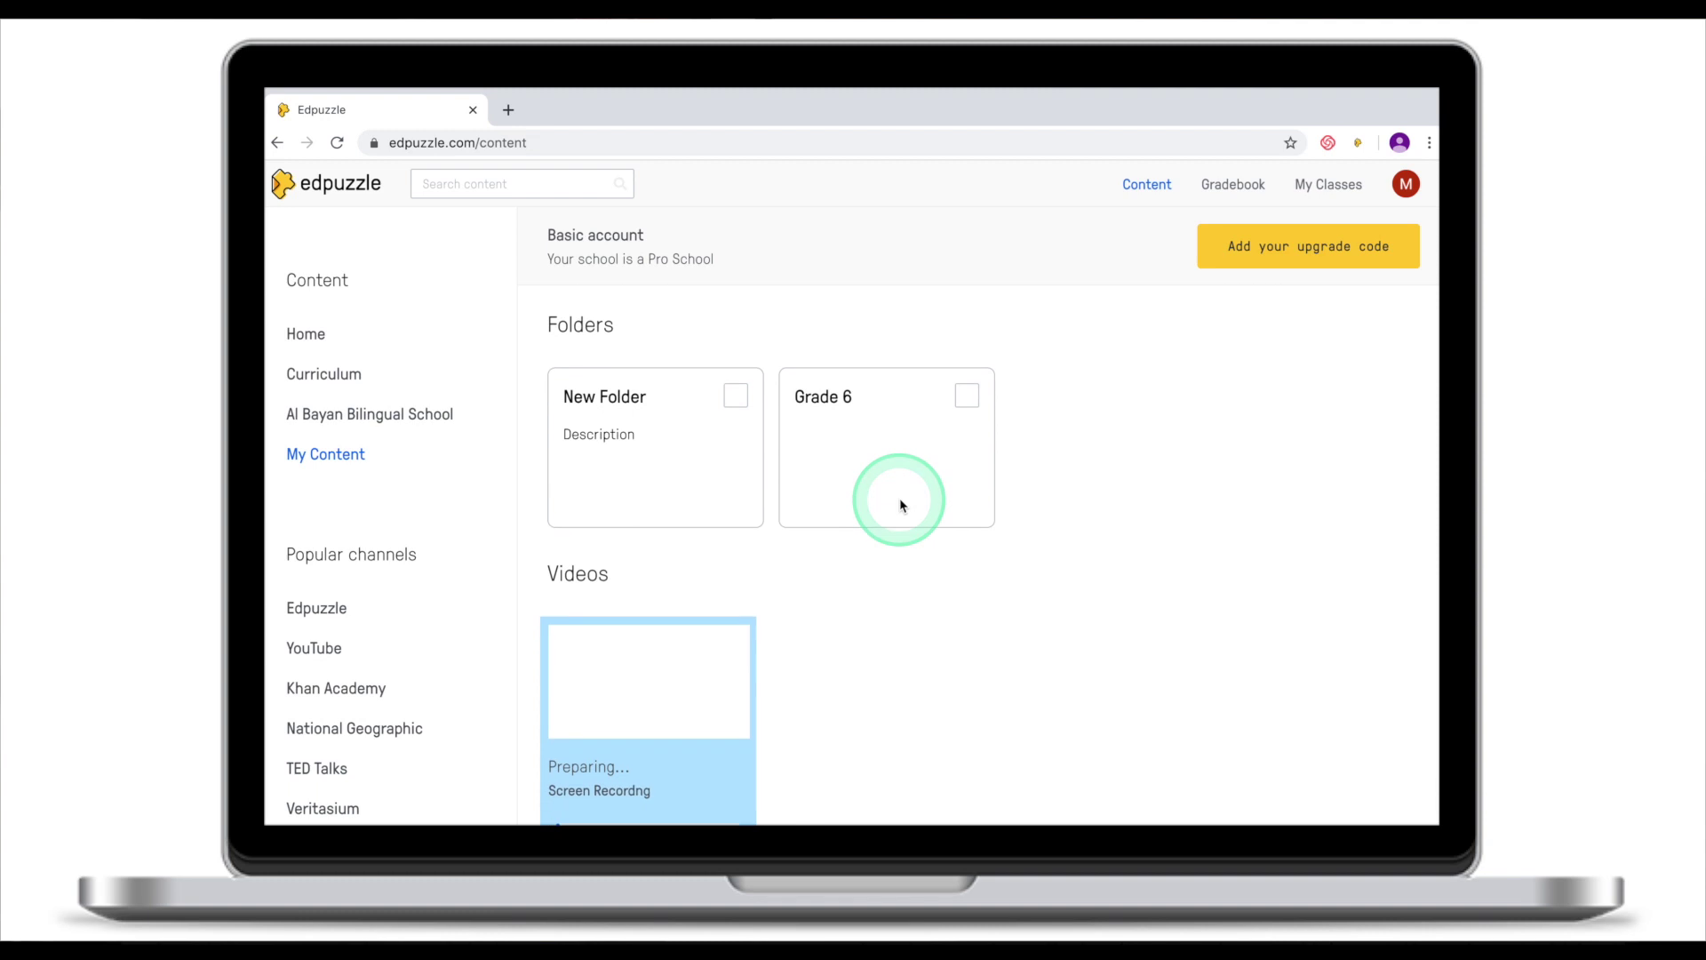
click(827, 498)
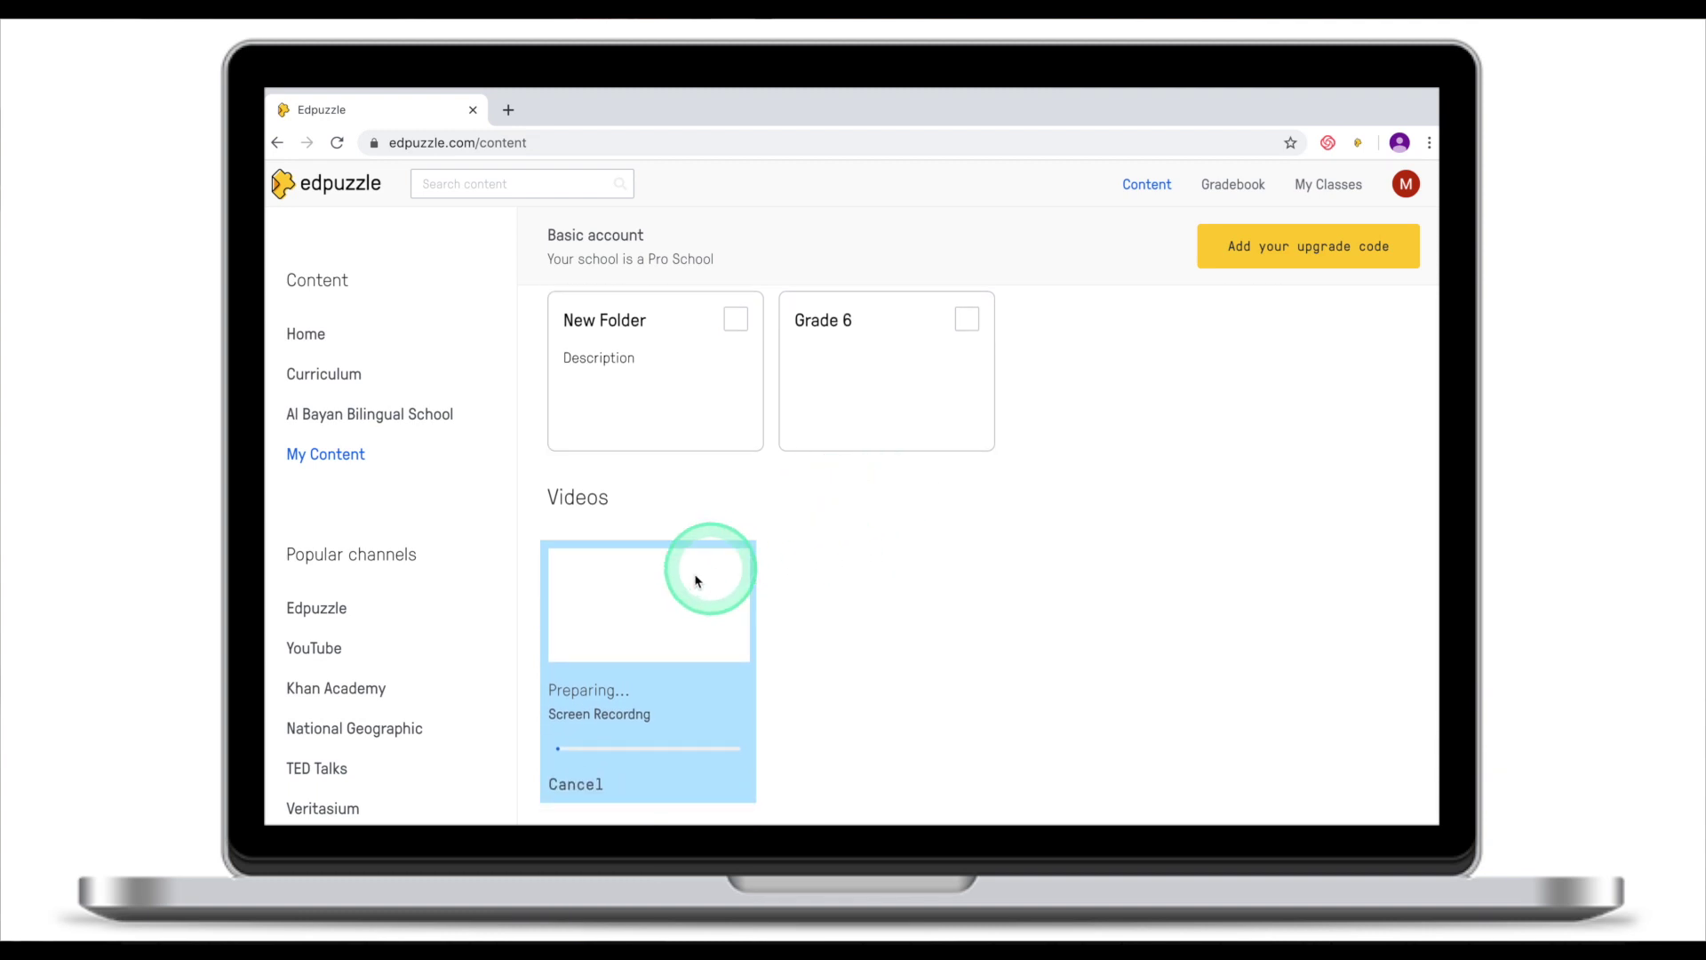
click(555, 693)
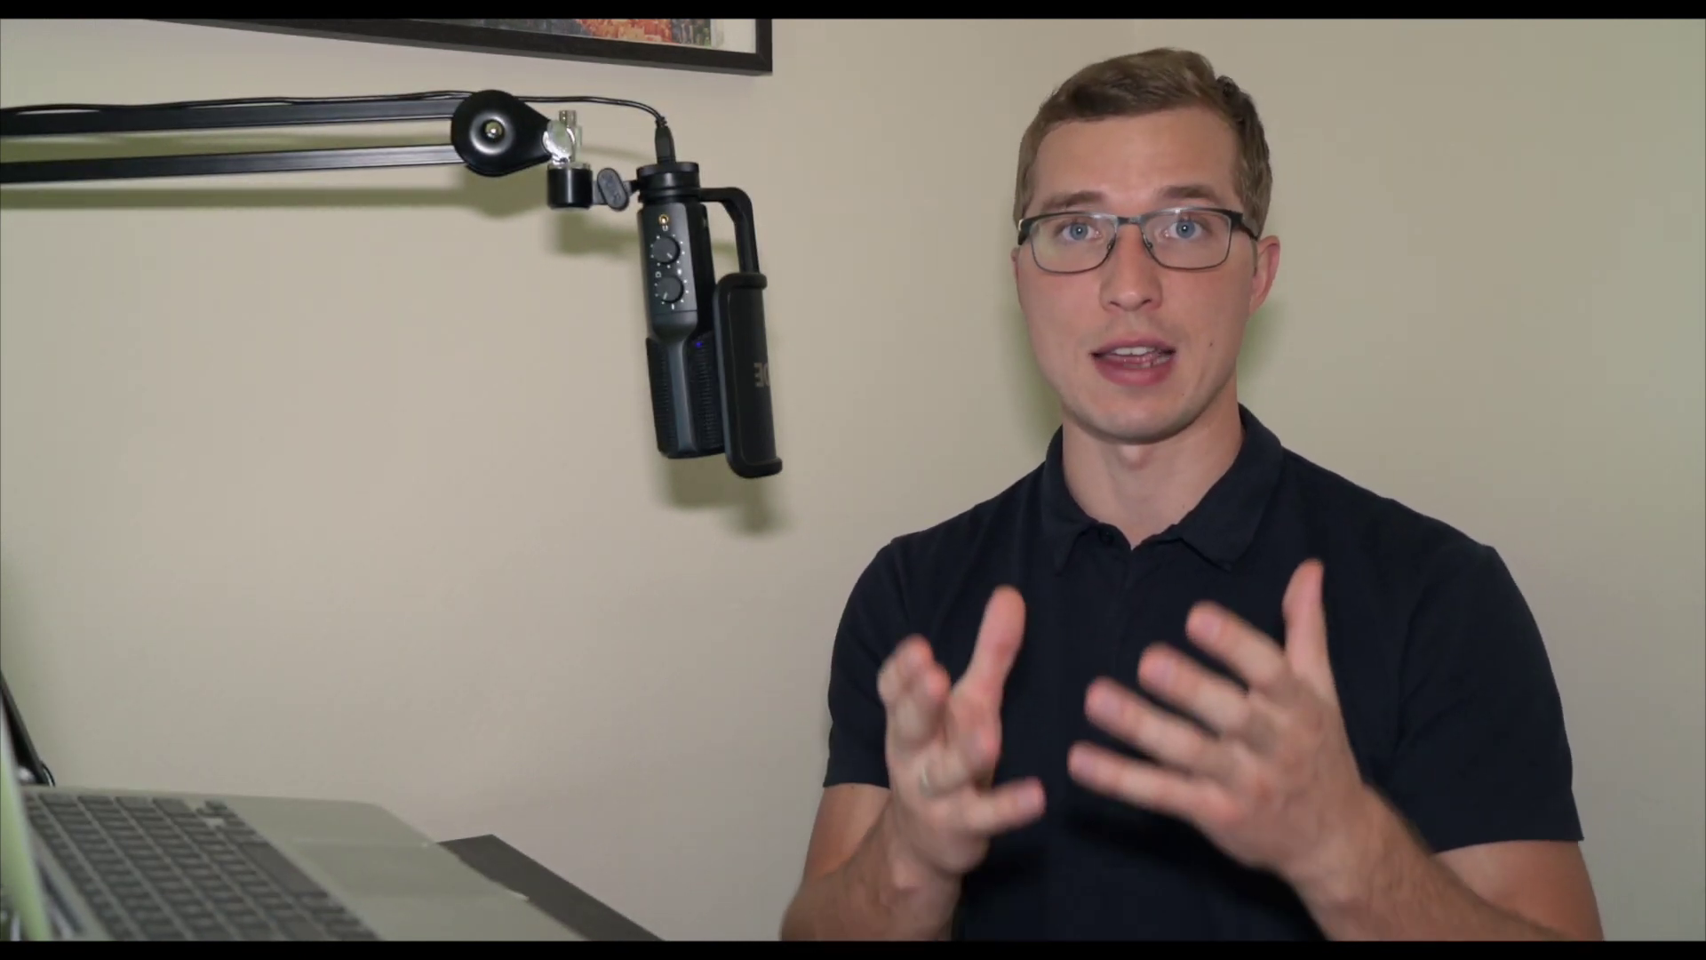
Search Edpuzzle content for 'water cycle' using the suggested search
click(451, 183)
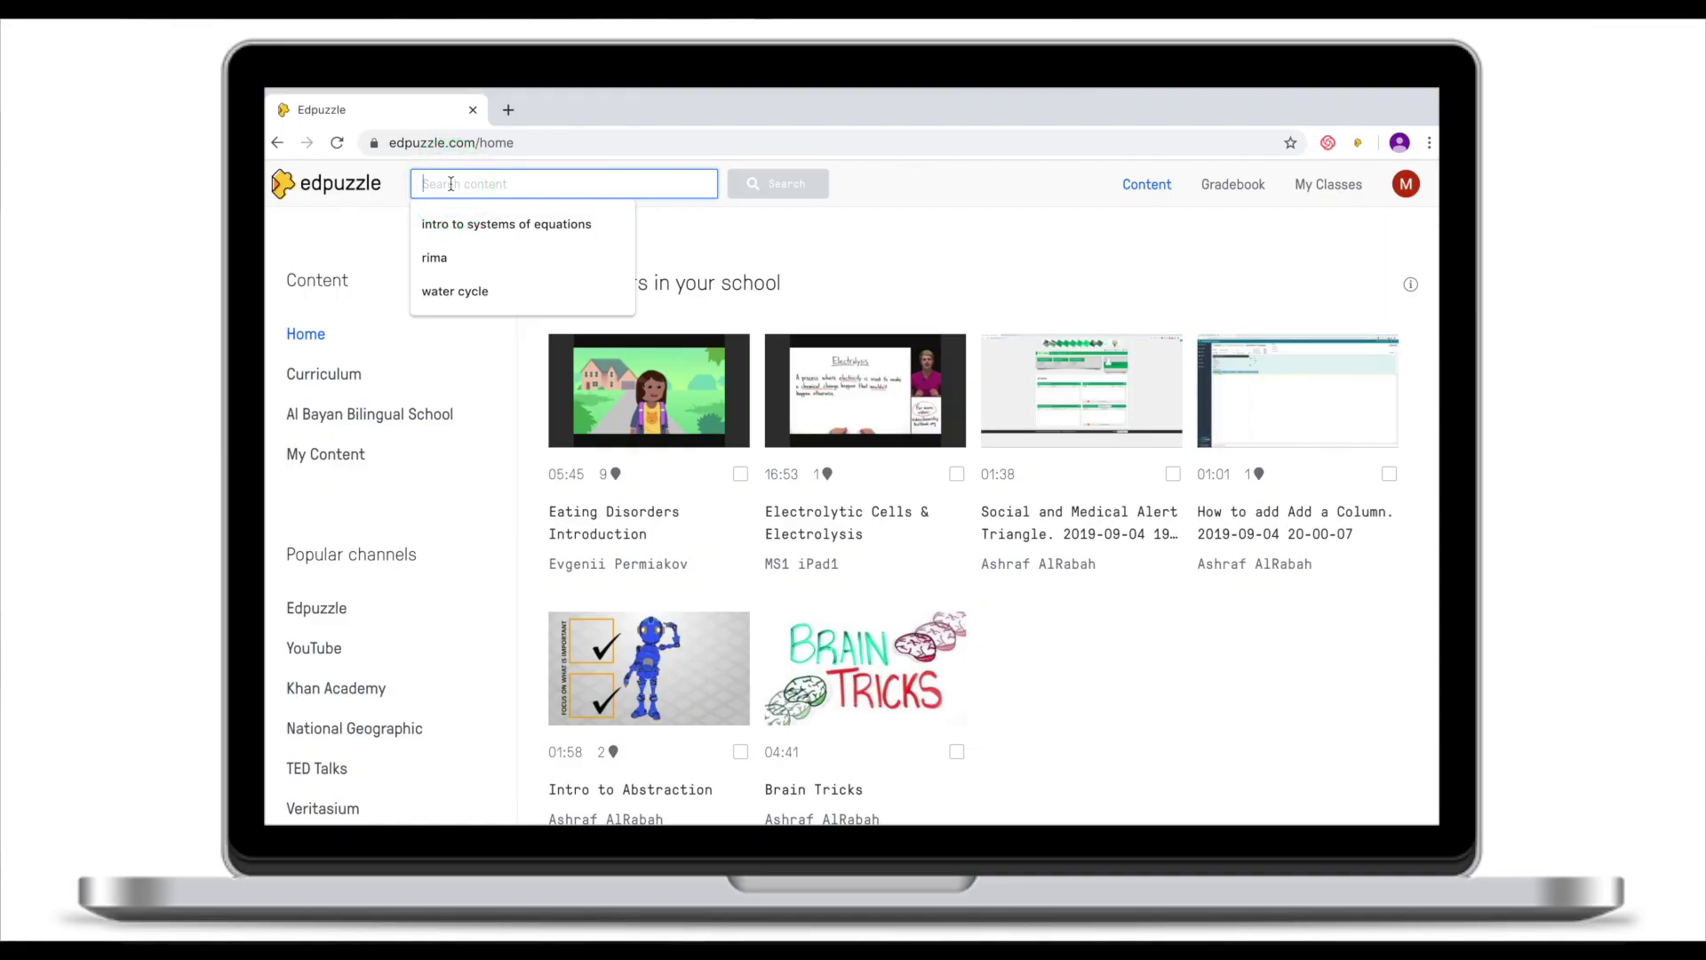
click(432, 607)
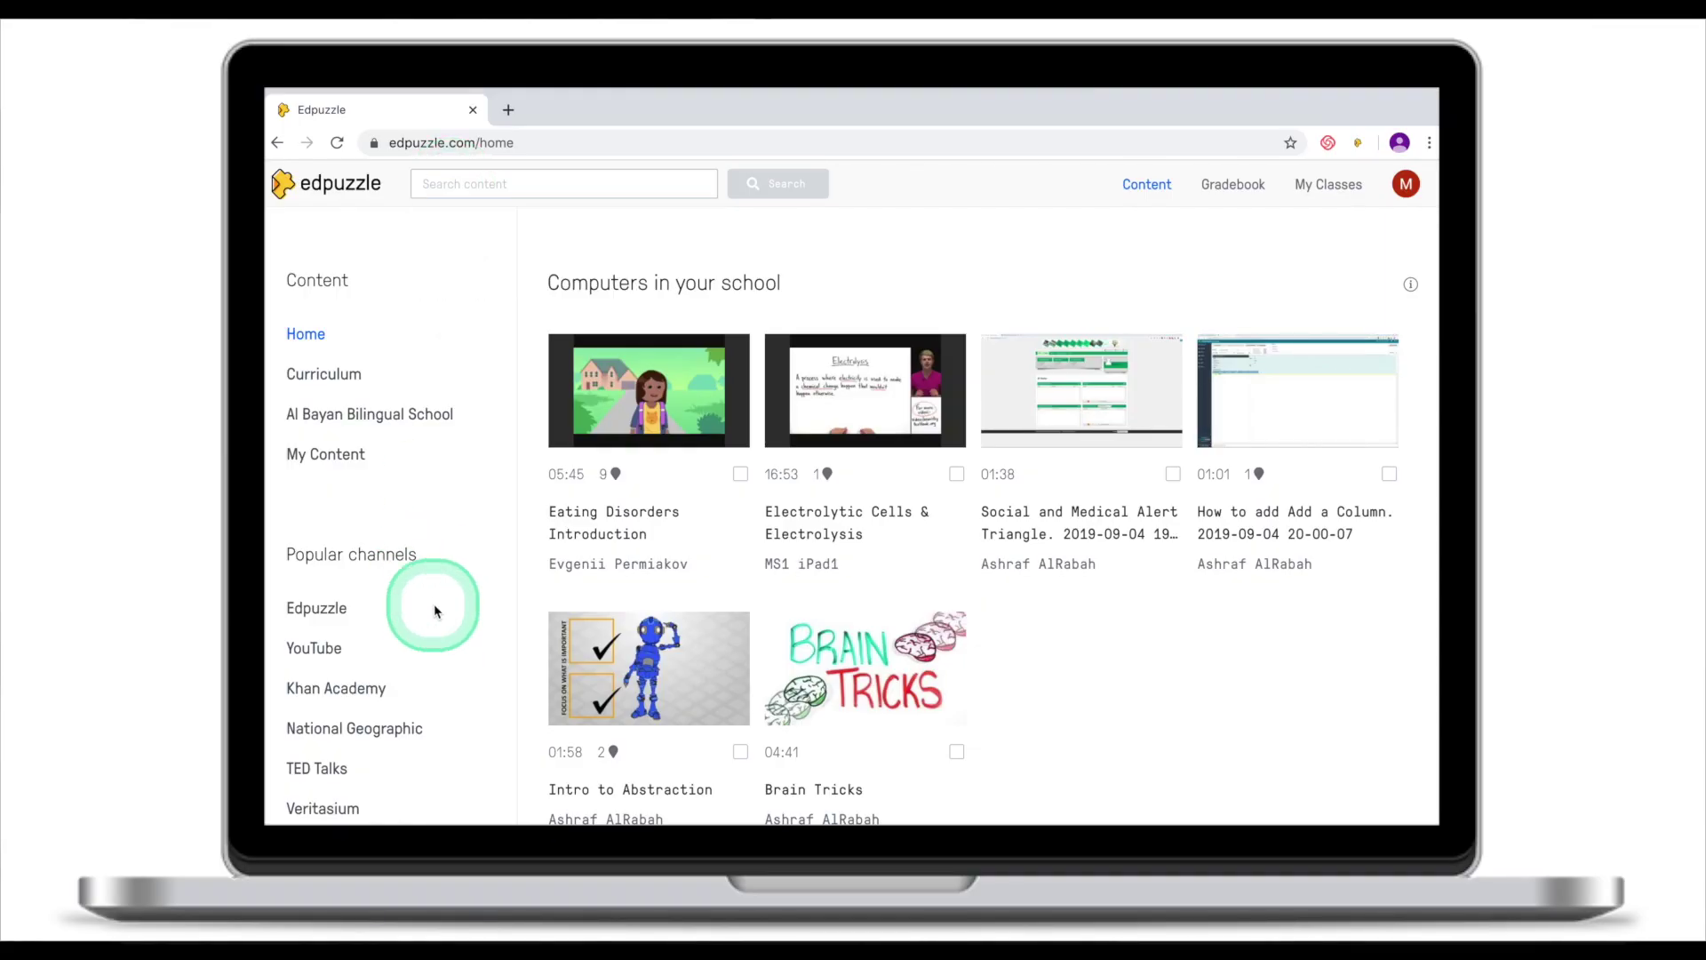
click(315, 578)
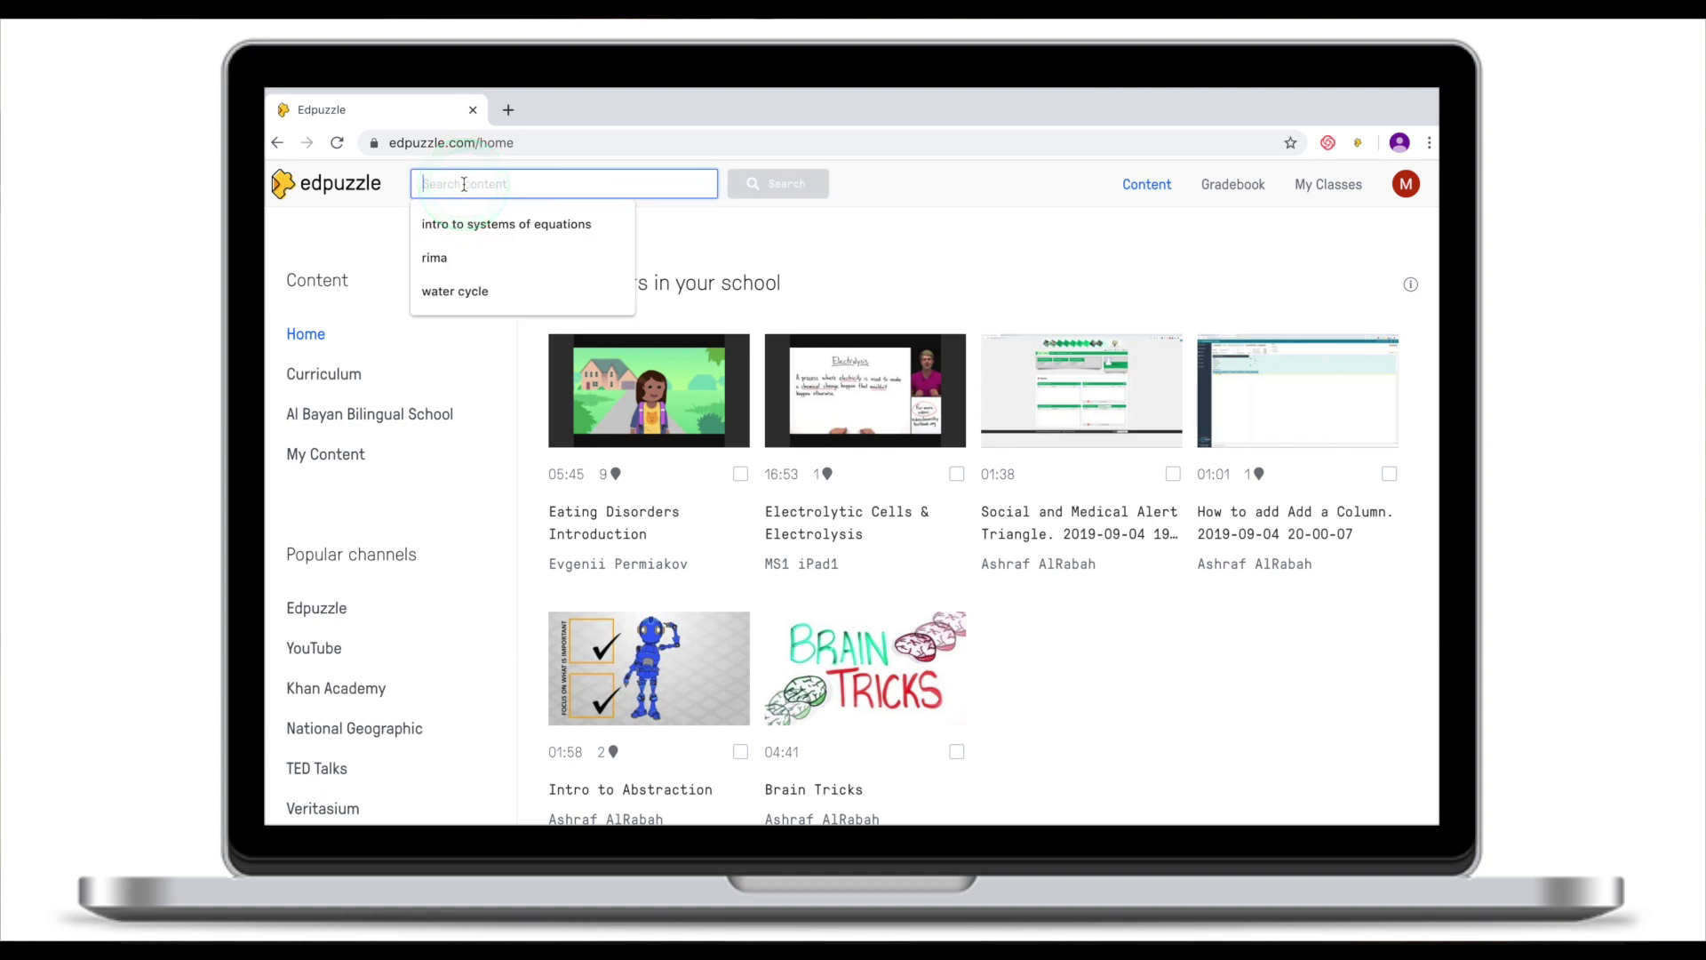
text(water)
click(476, 218)
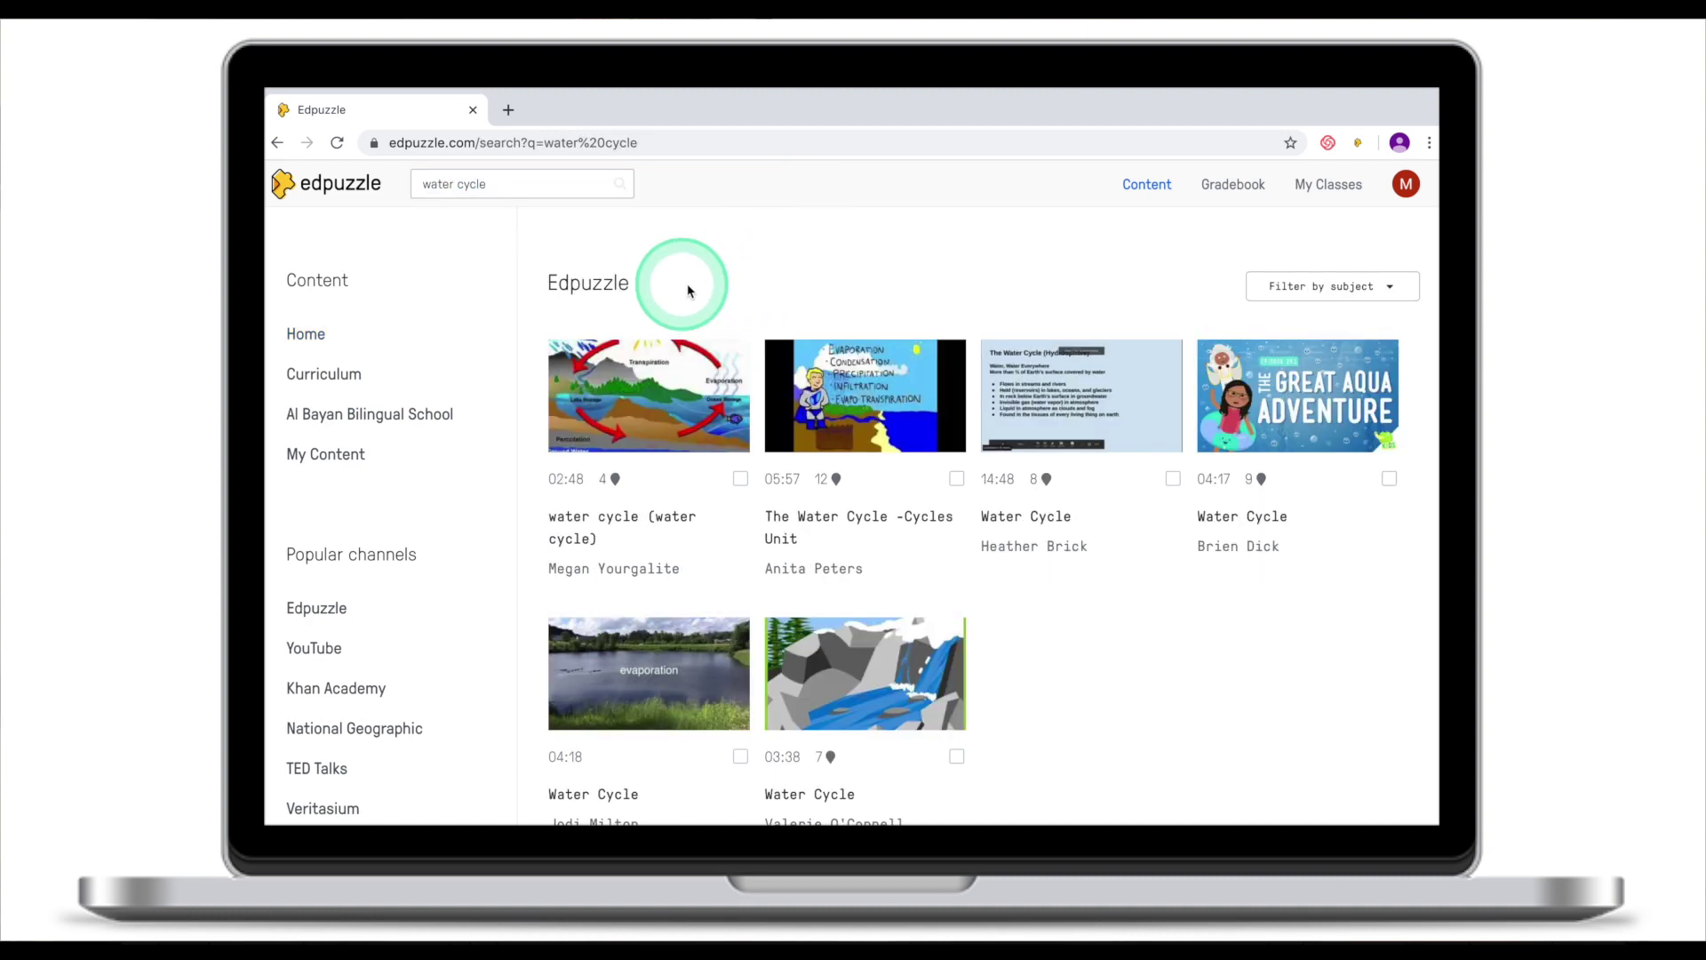
Scroll the water cycle results and show the full YouTube channel results
scroll(696, 293, down, 1)
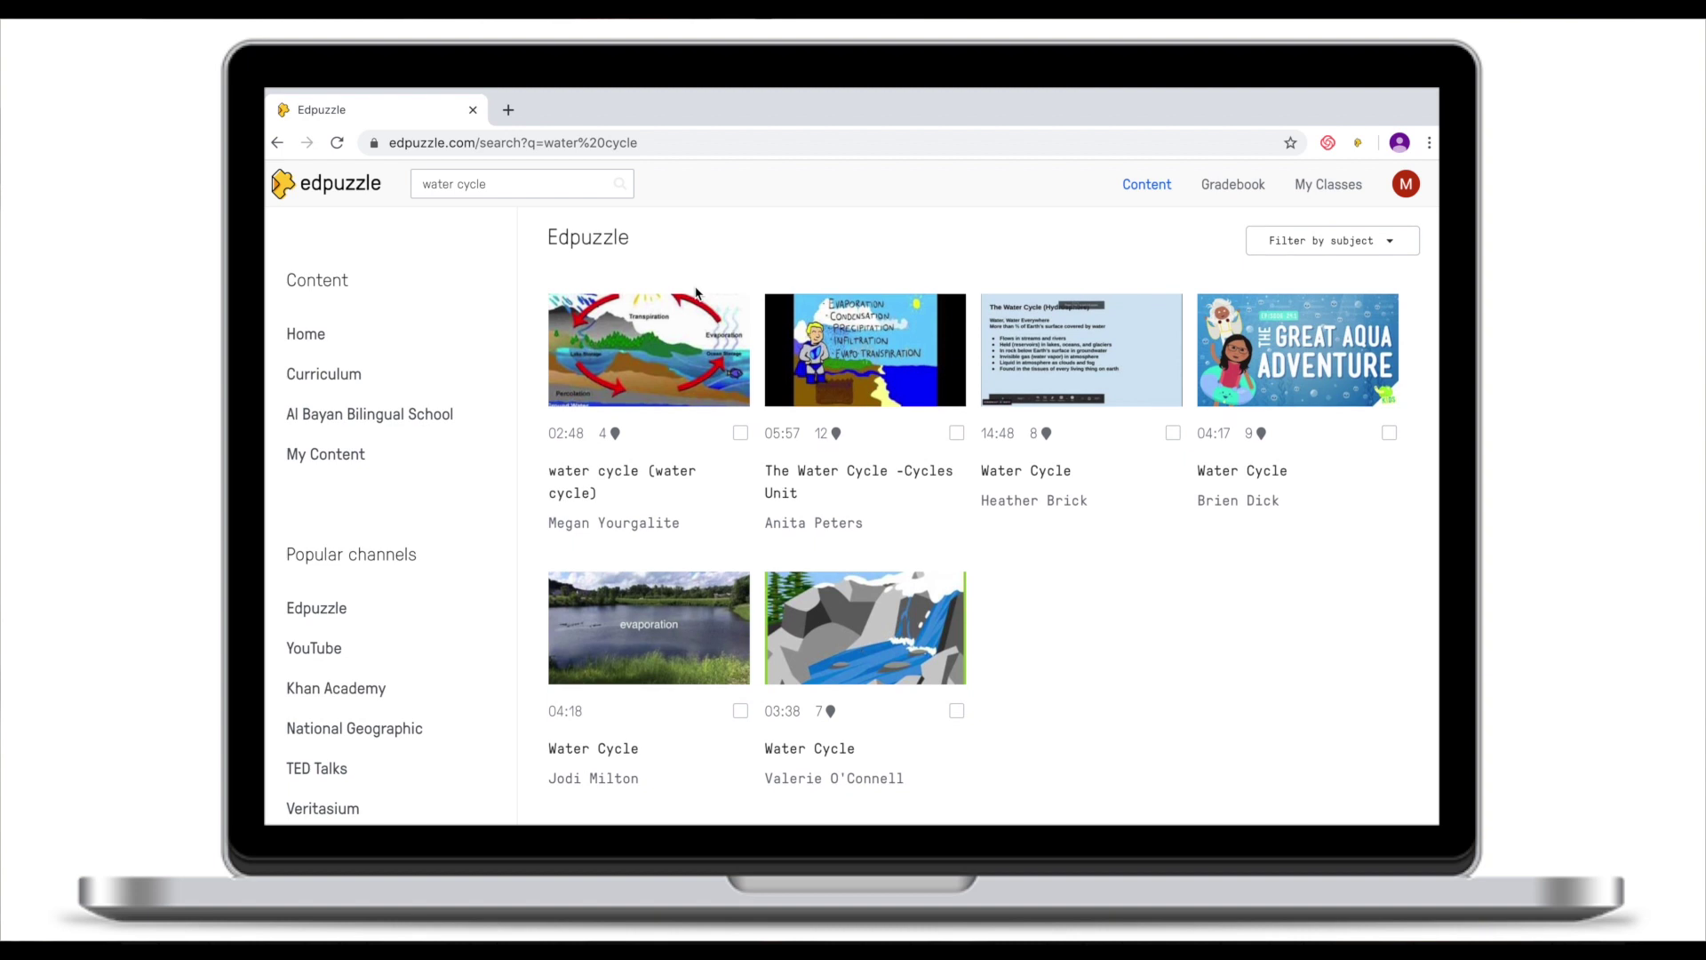
scroll(1218, 620, up, 1)
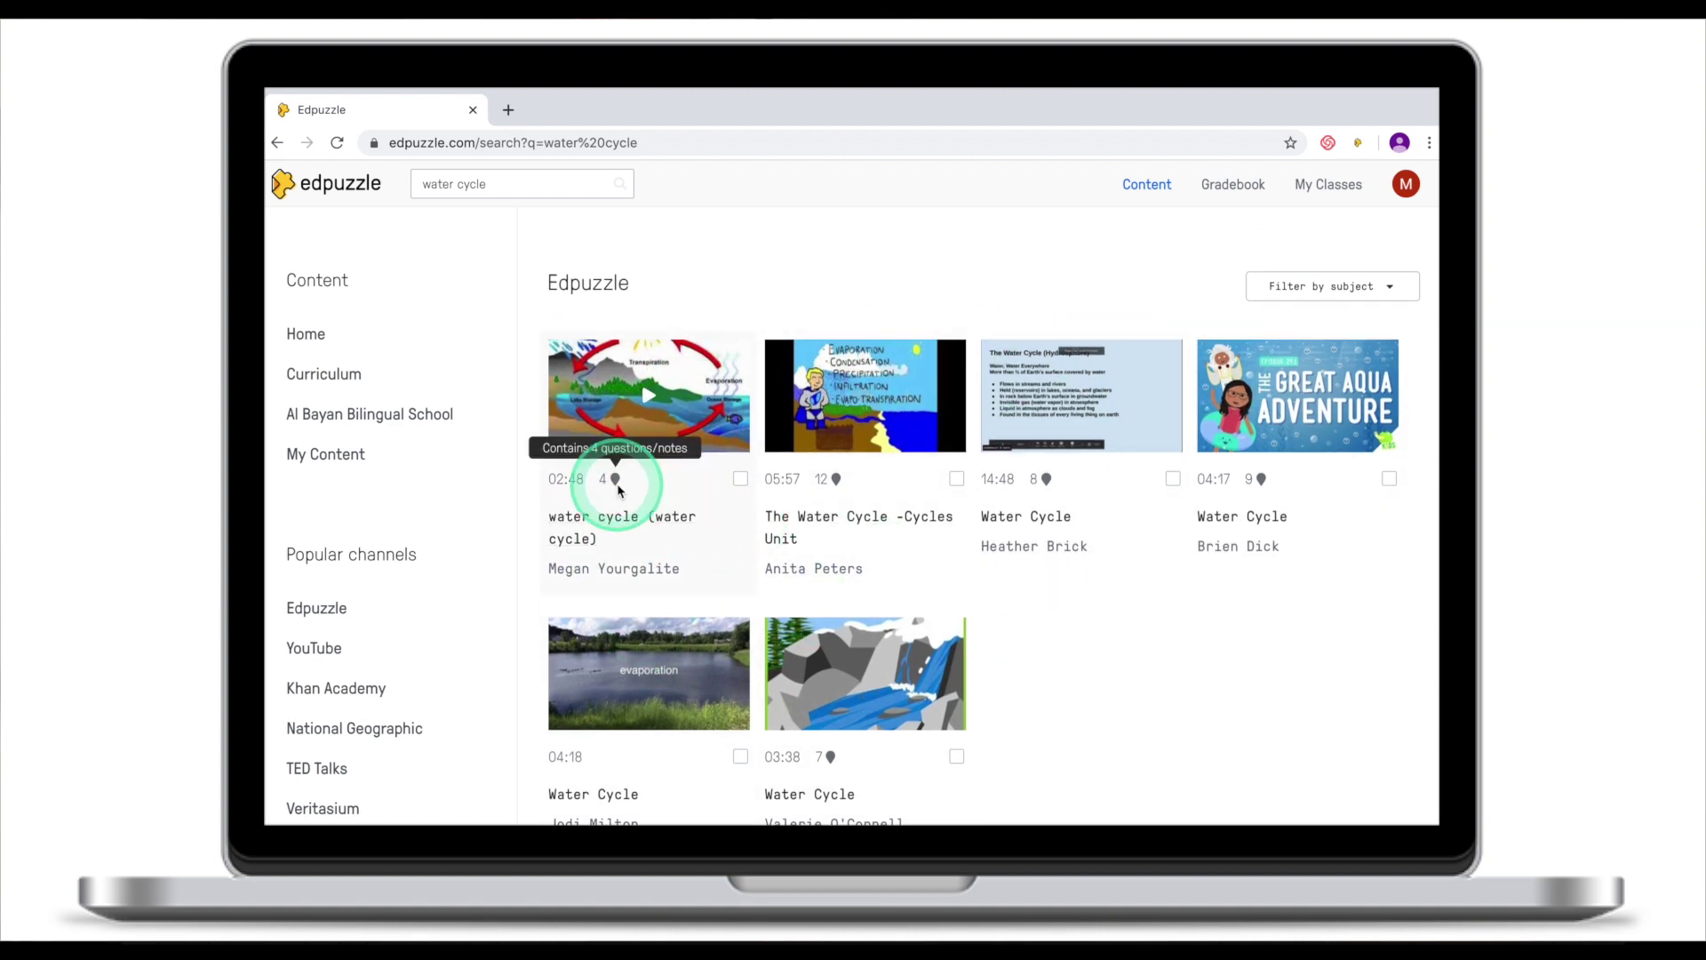
mouse_move(839, 486)
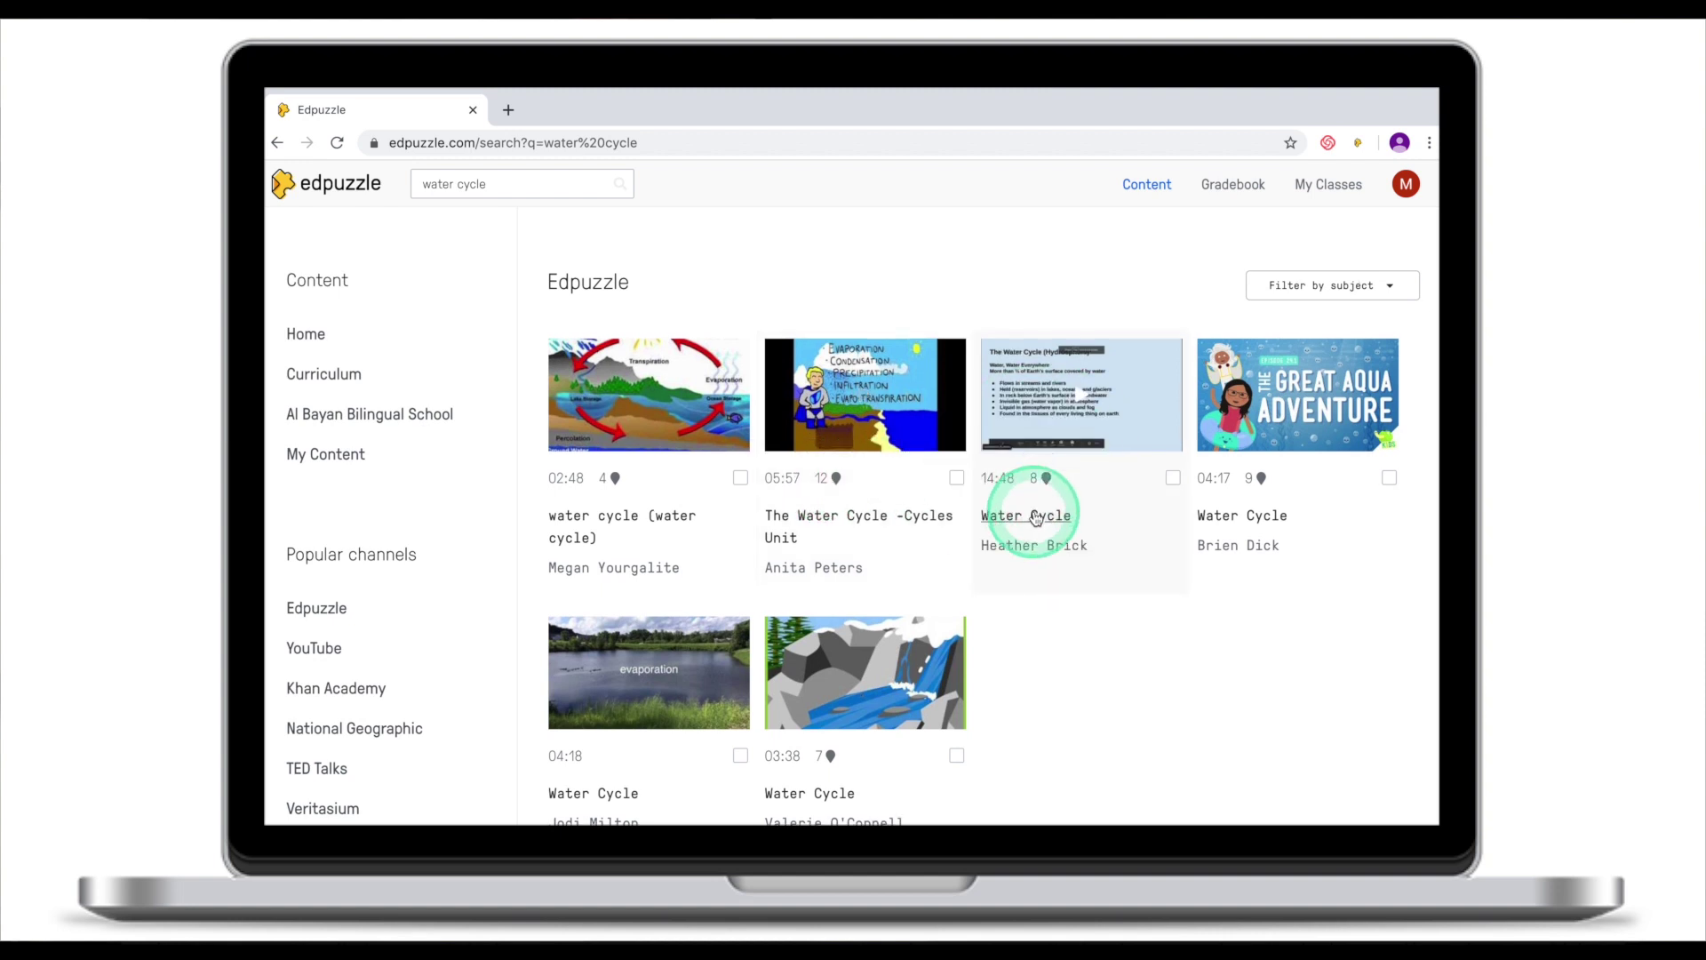
scroll(1040, 506, down, 5)
scroll(1035, 518, down, 2)
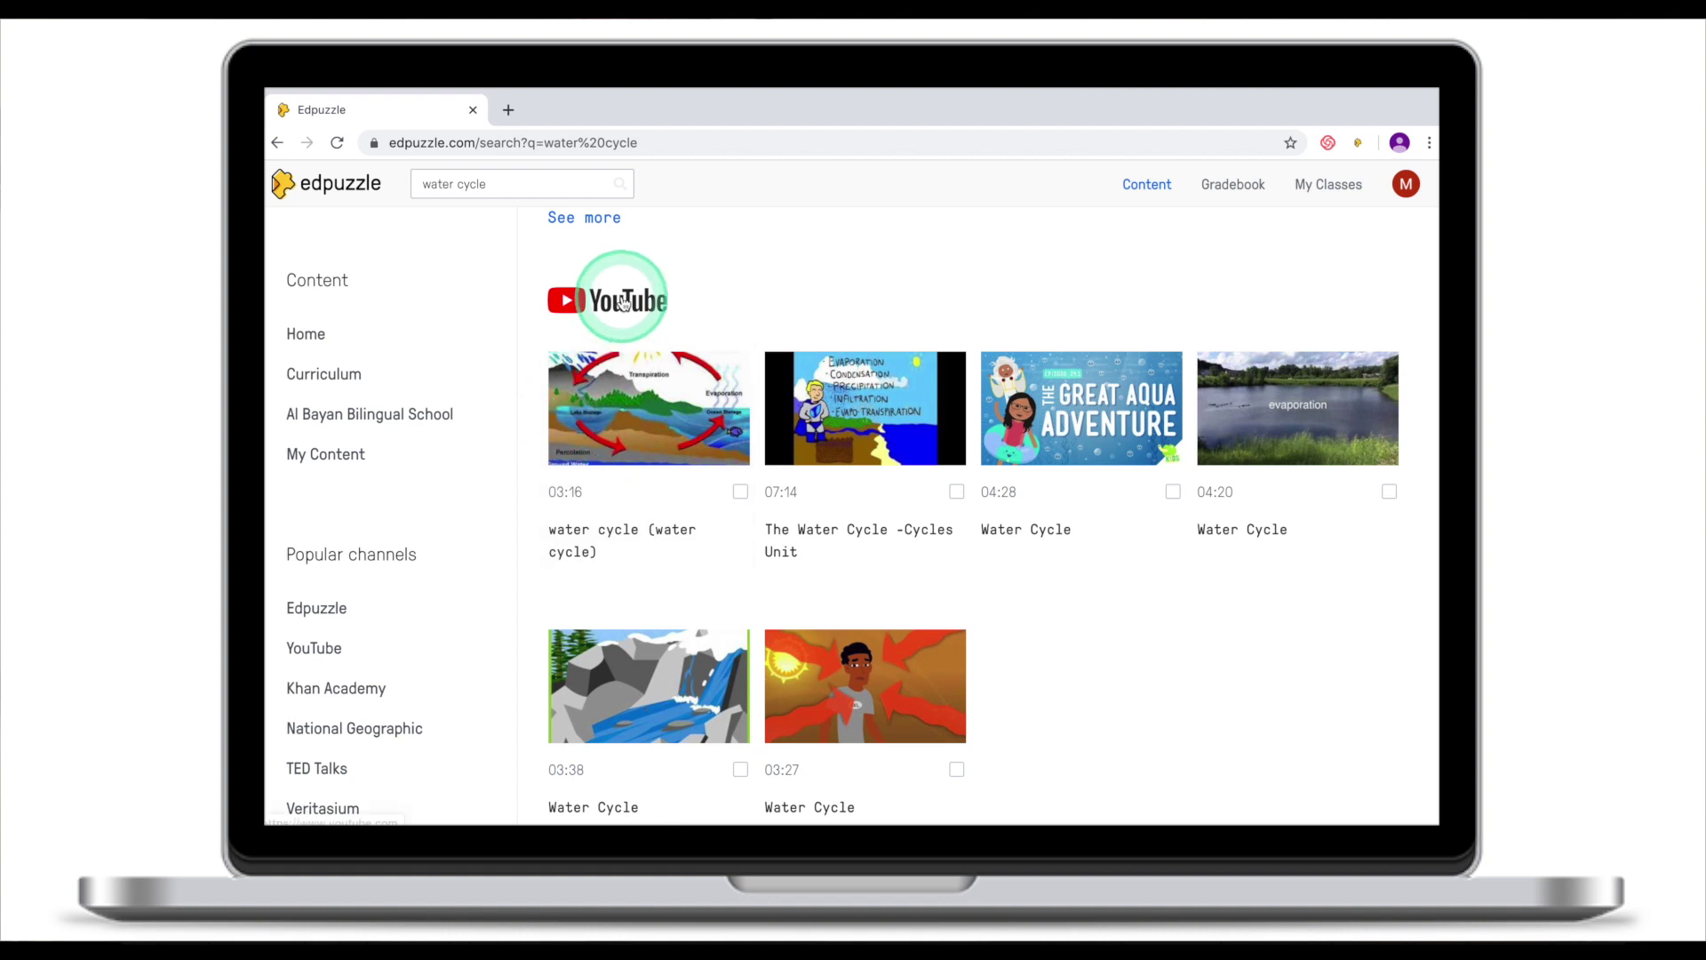
click(926, 469)
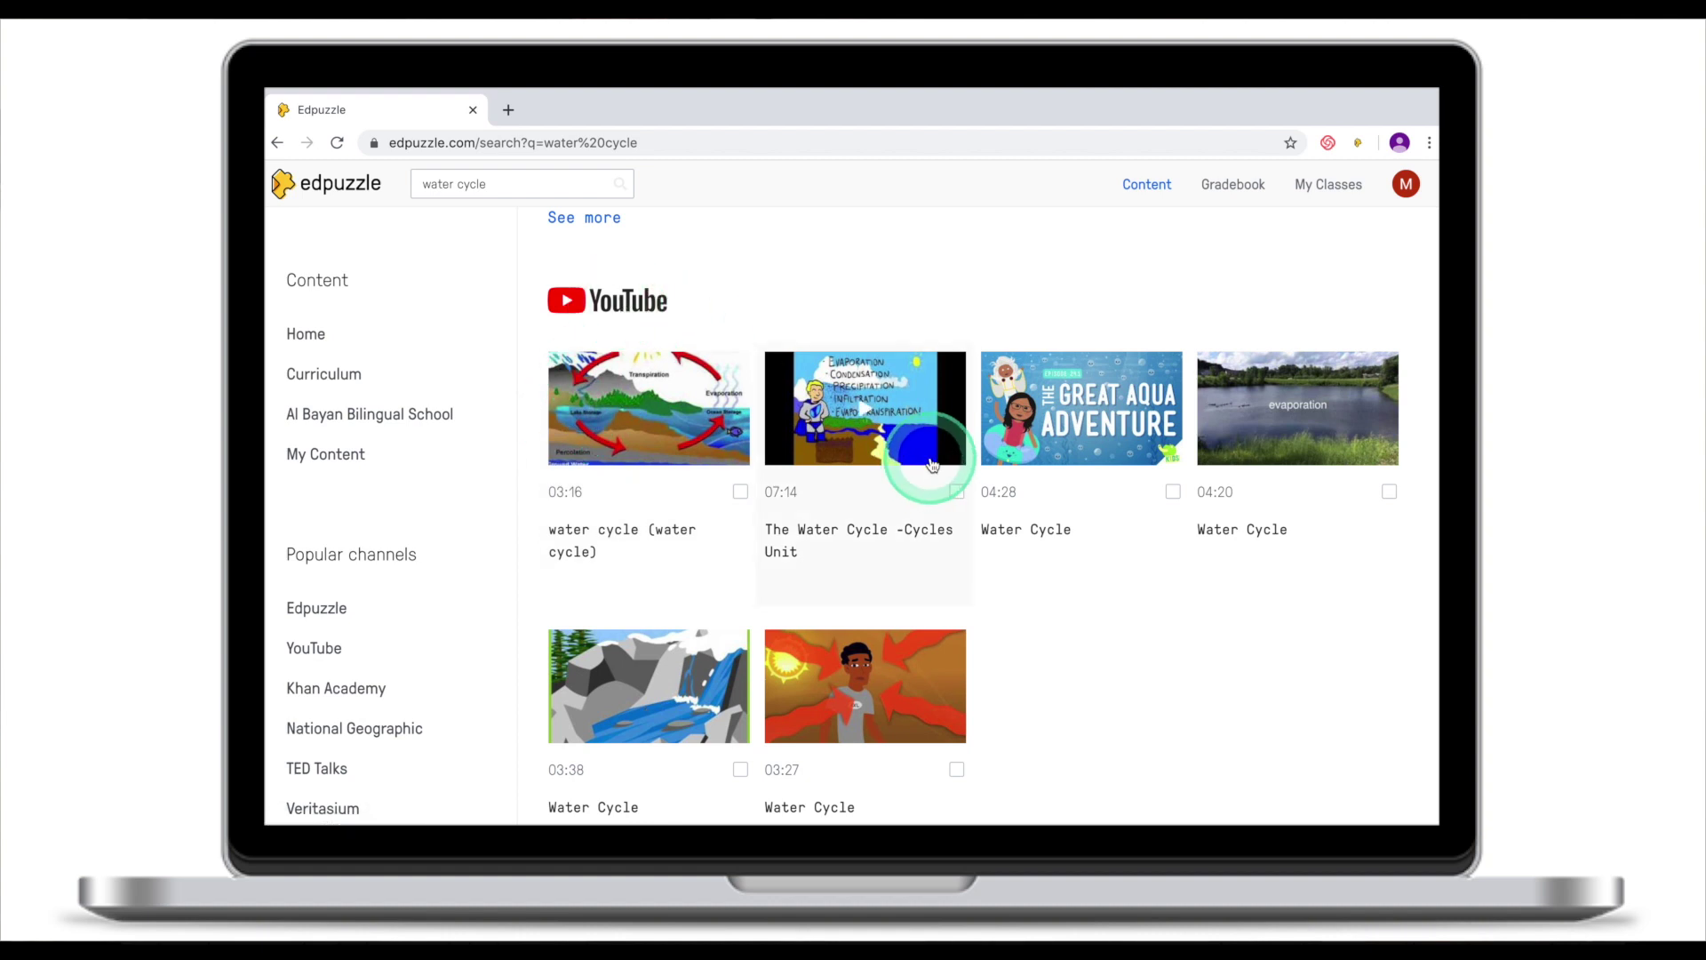
scroll(933, 465, down, 1)
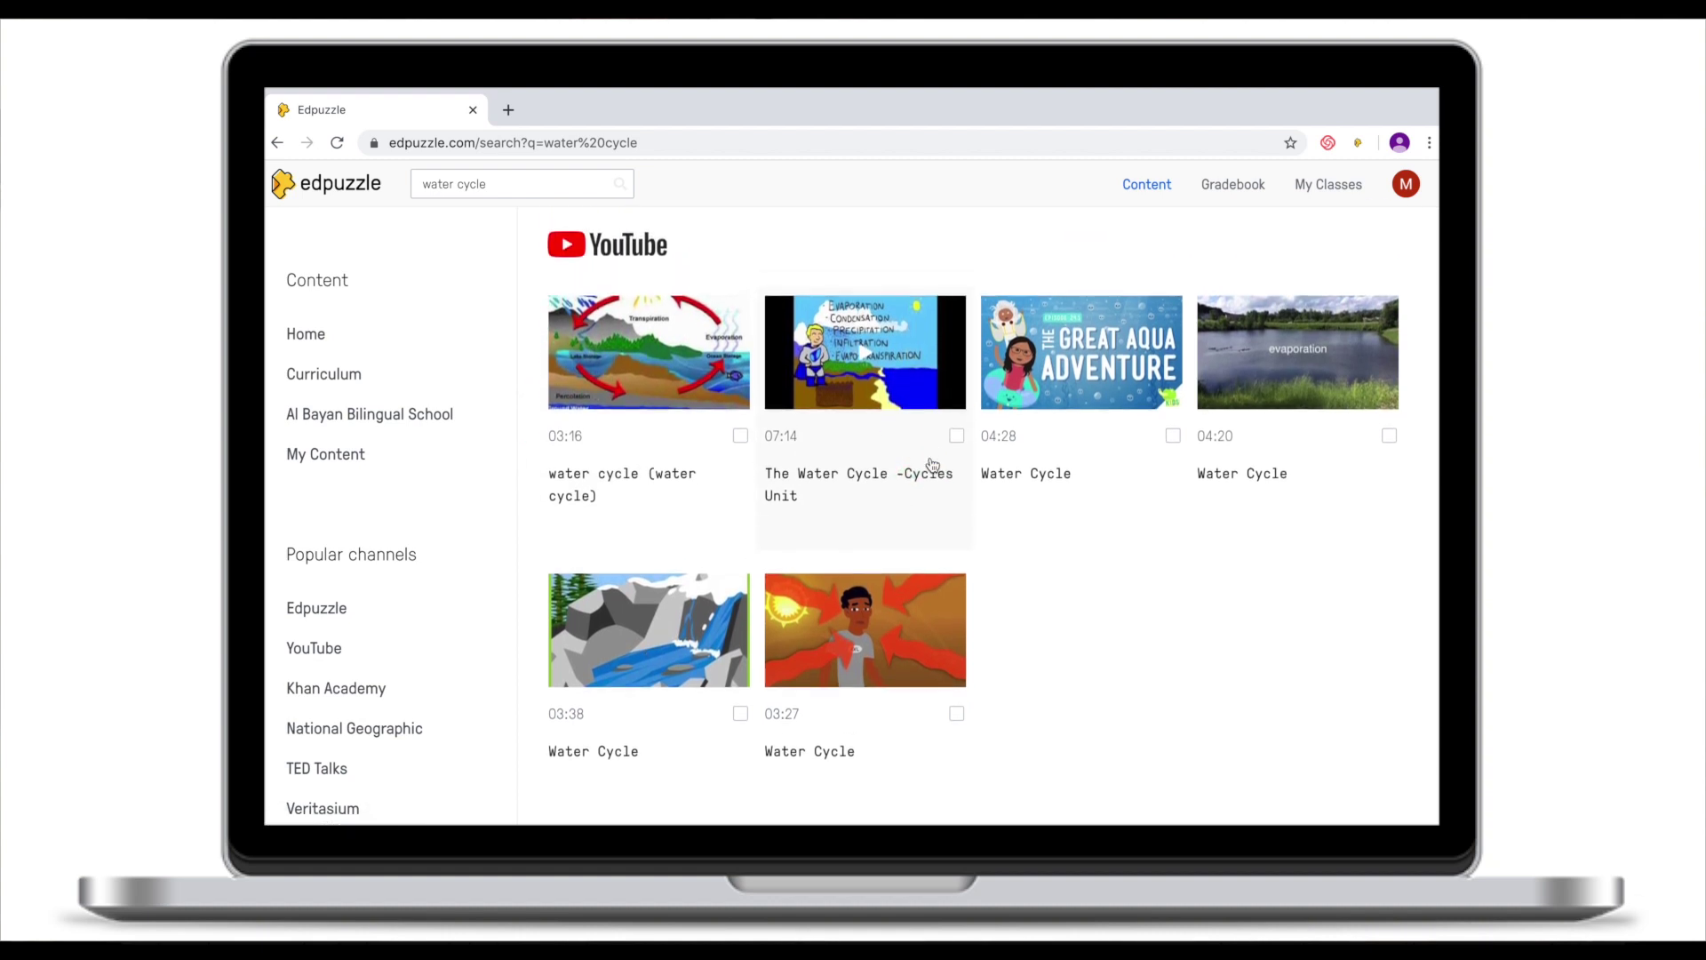
scroll(924, 498, down, 5)
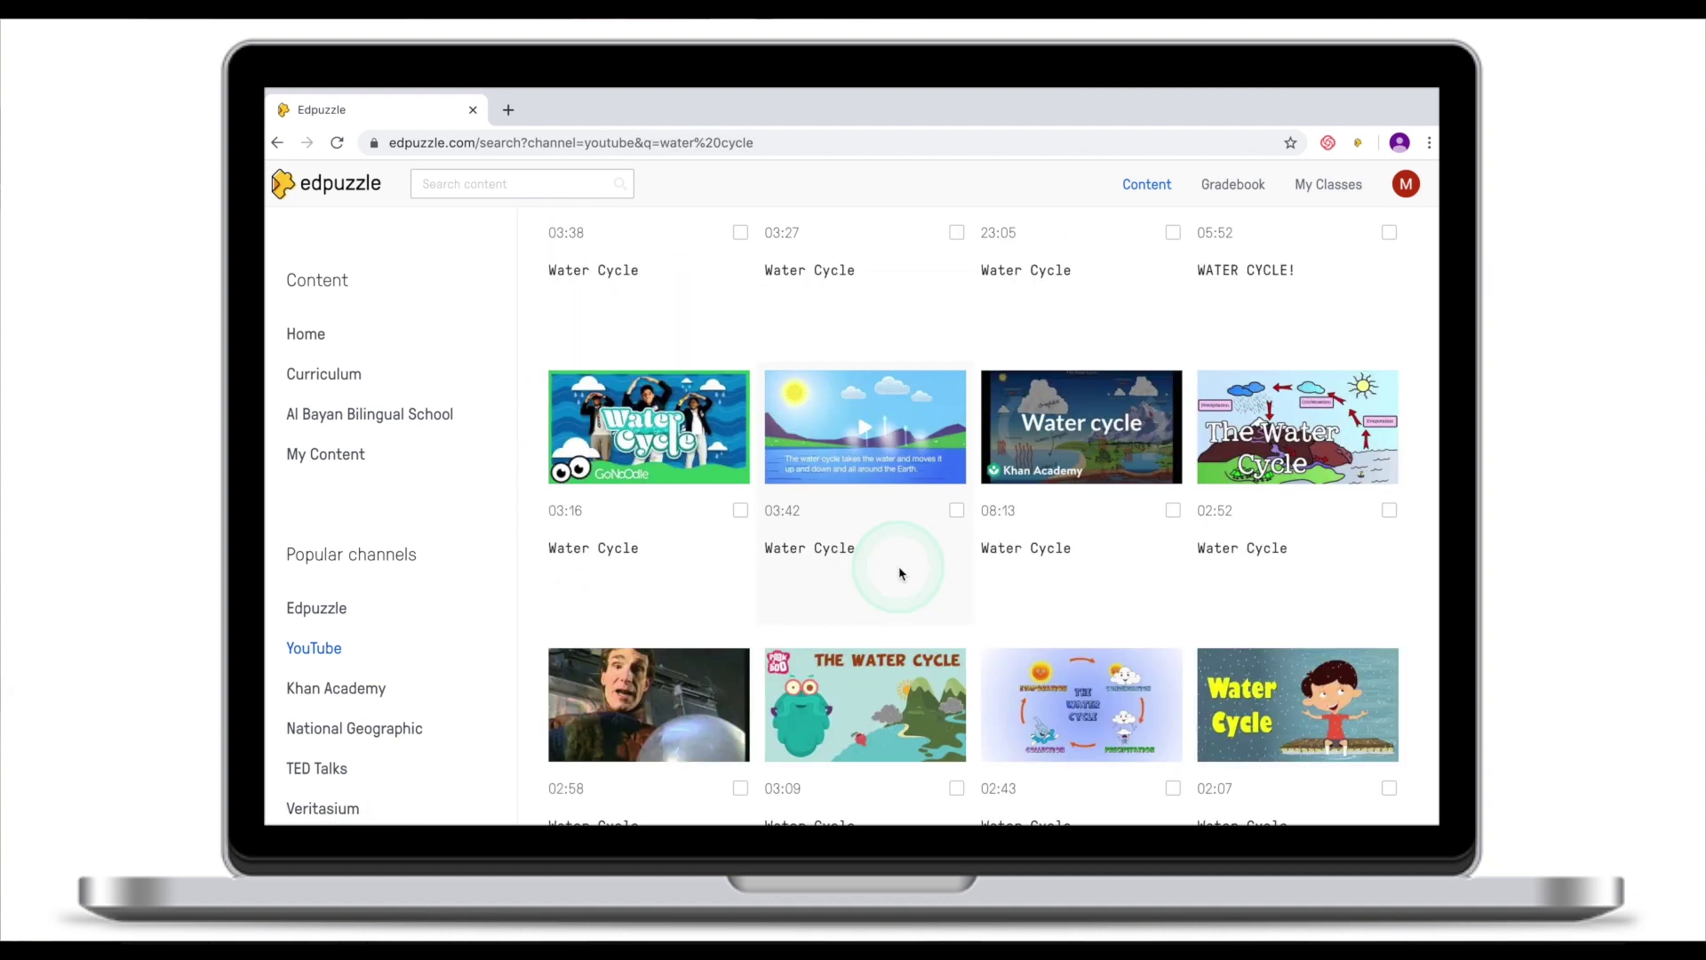
Open the 03:42 Water Cycle YouTube video's page
click(861, 453)
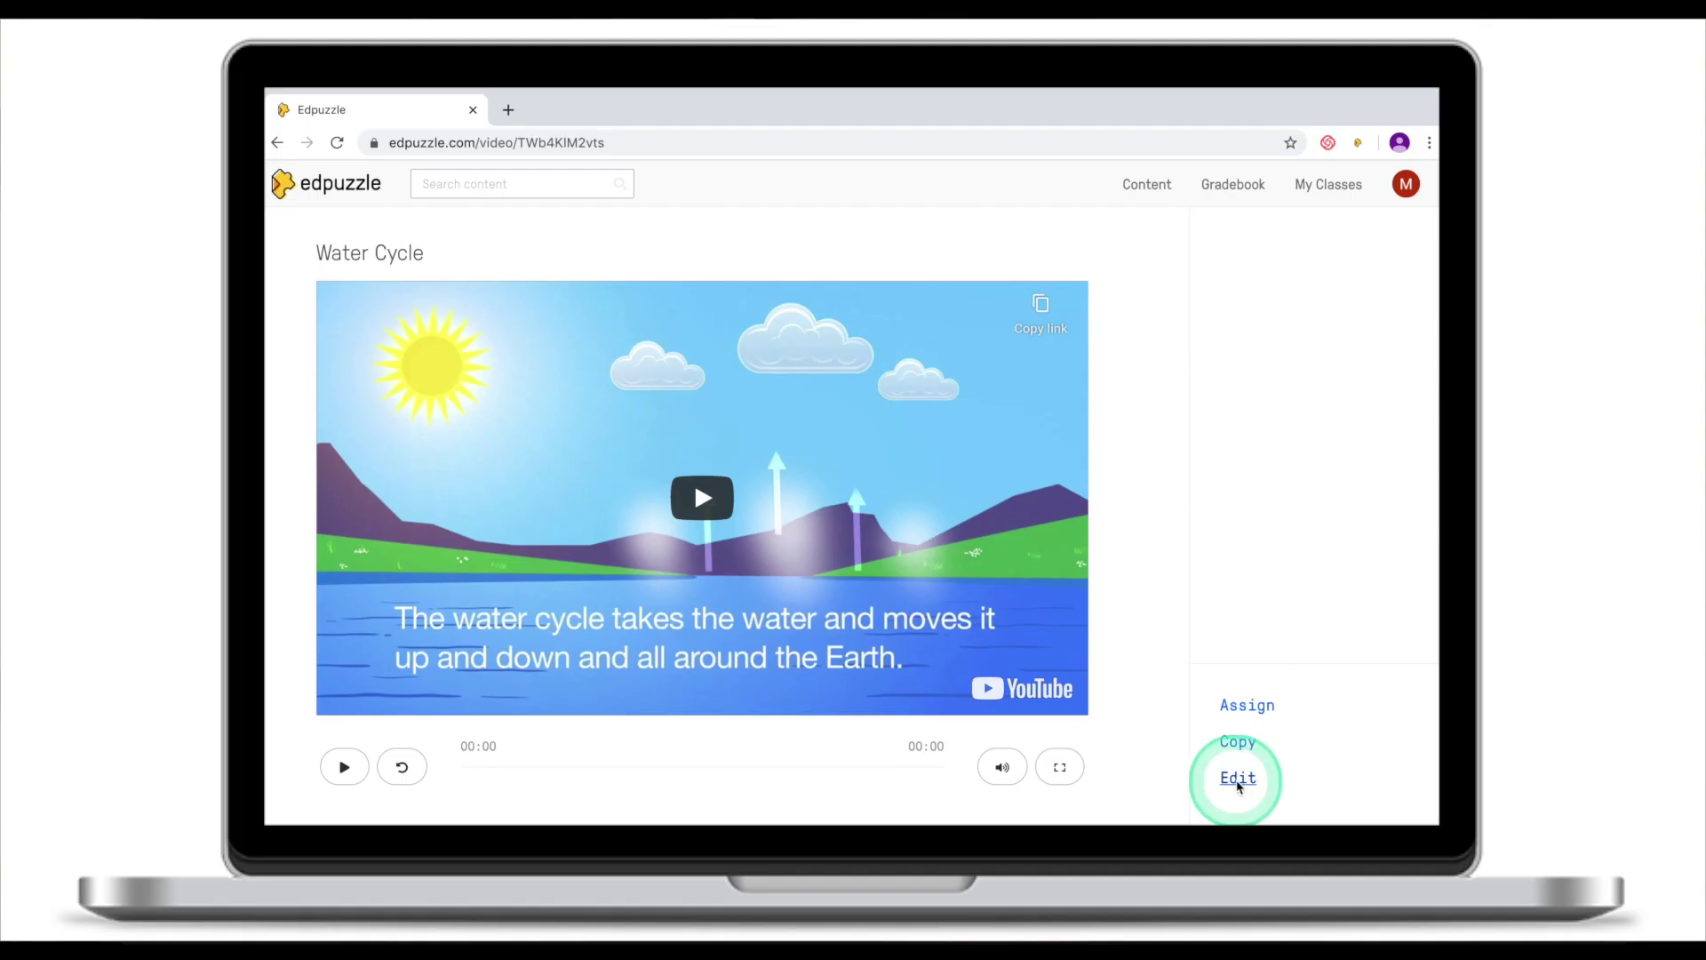
Cut the Water Cycle Song video's start so it runs 01:06, then play it to check
click(1237, 778)
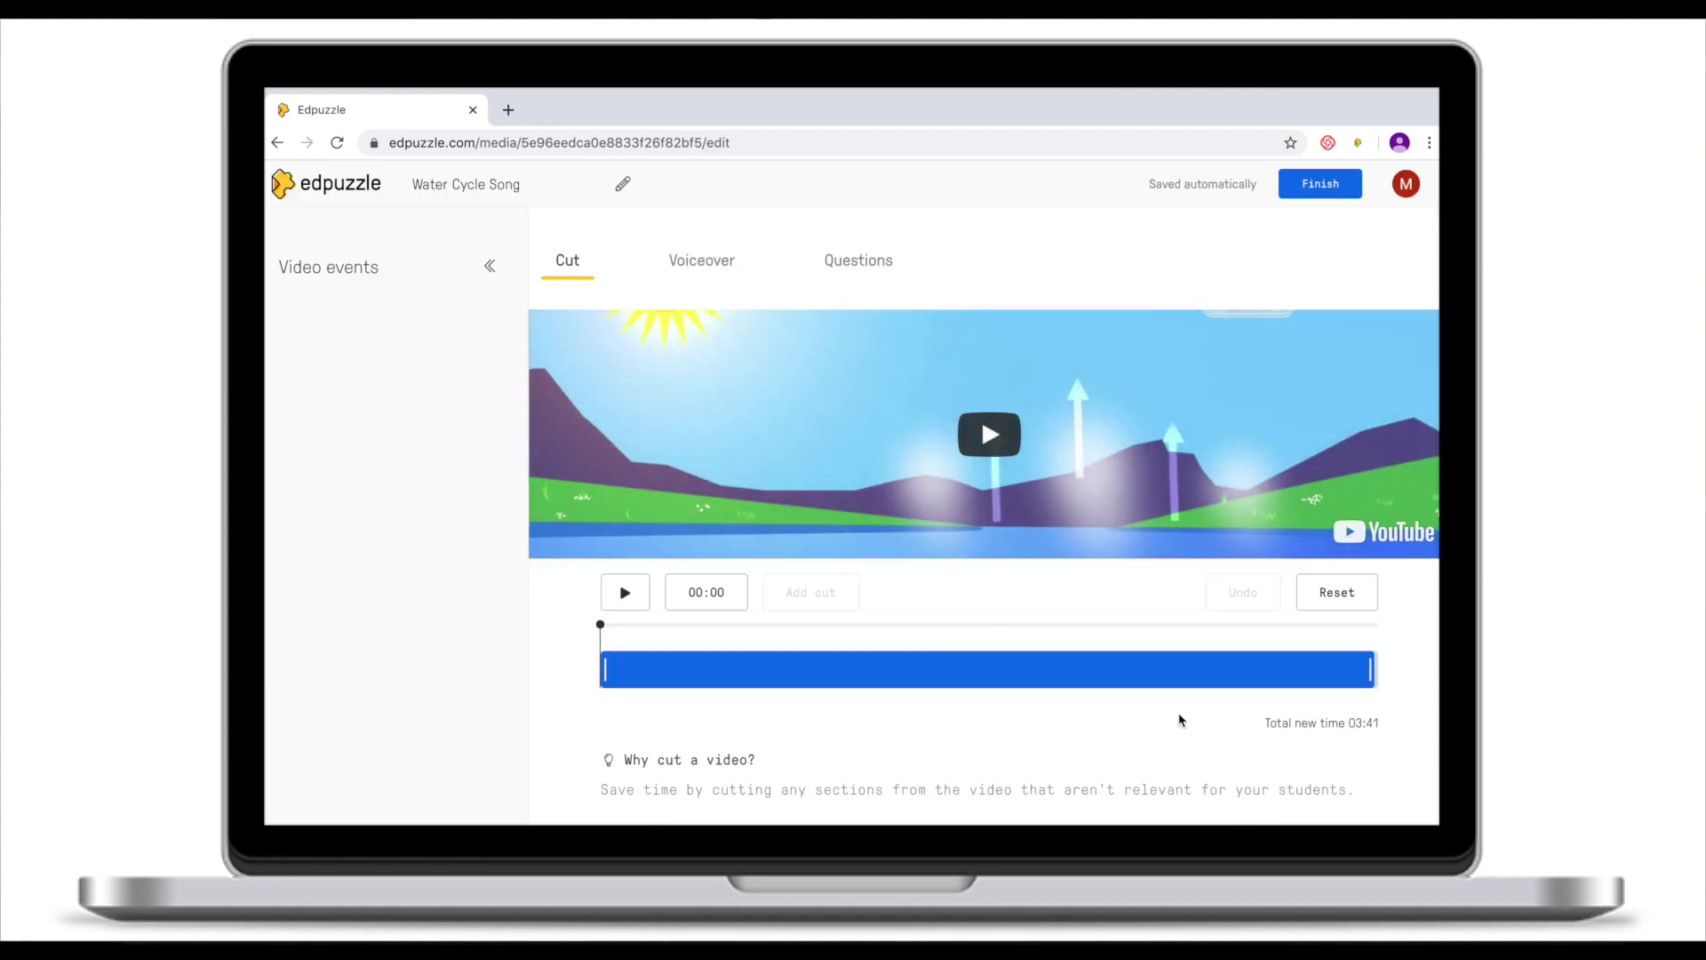
click(993, 237)
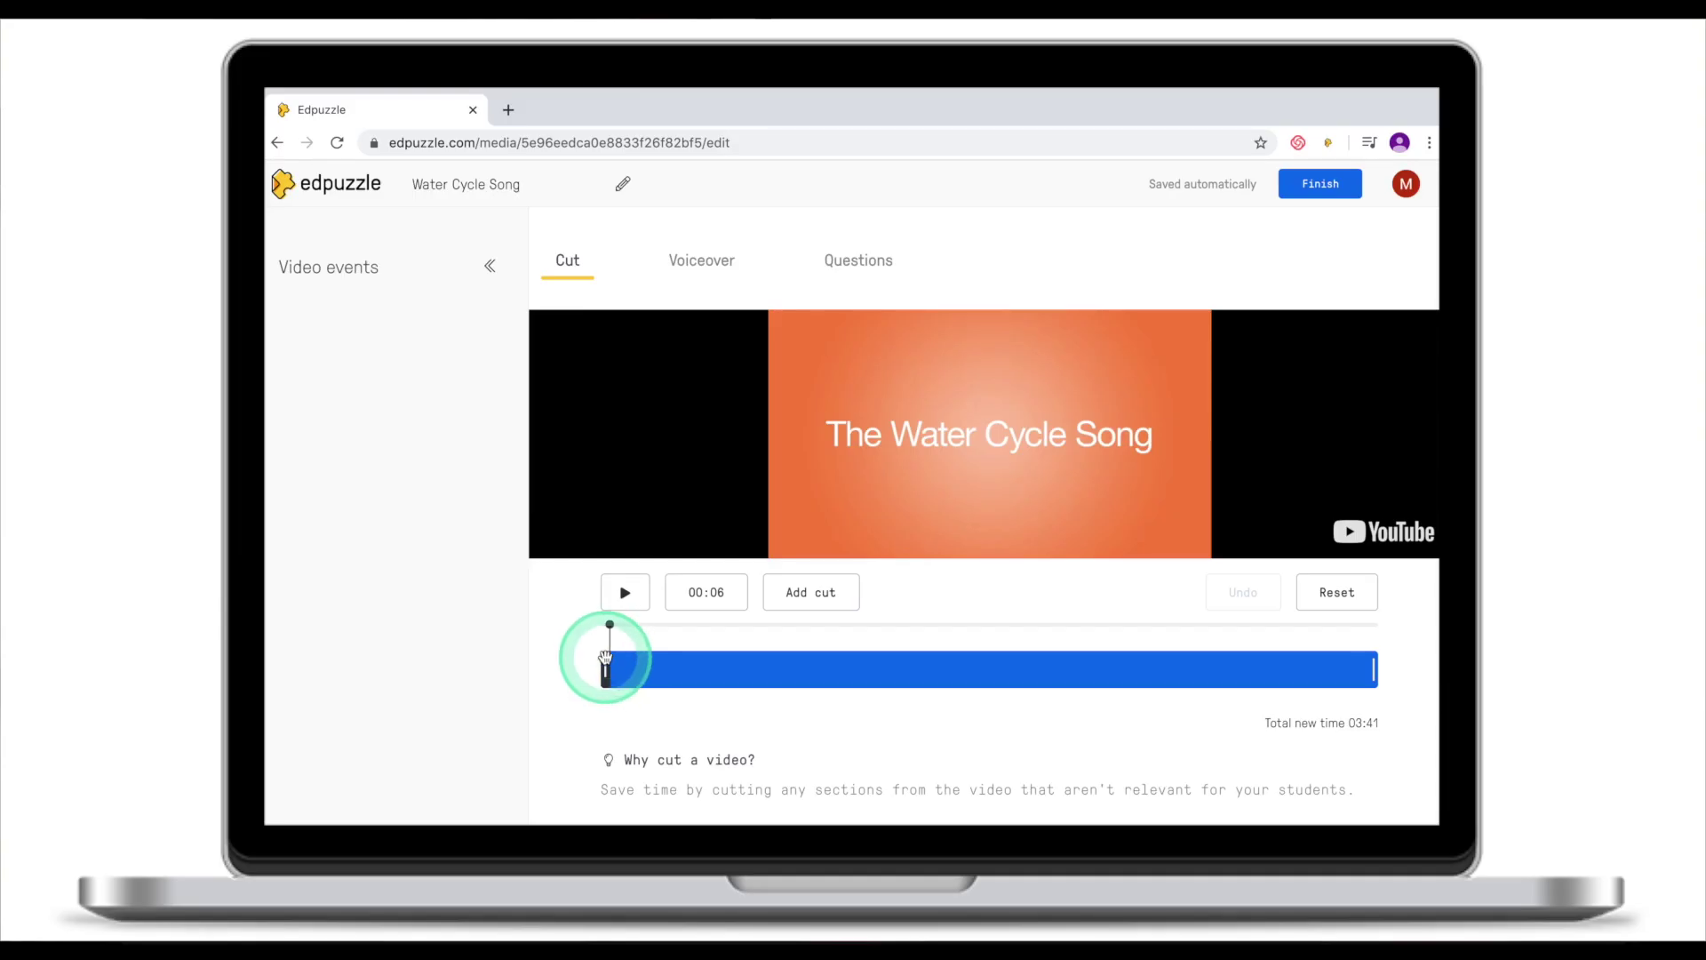
drag(605, 658, 844, 676)
click(816, 604)
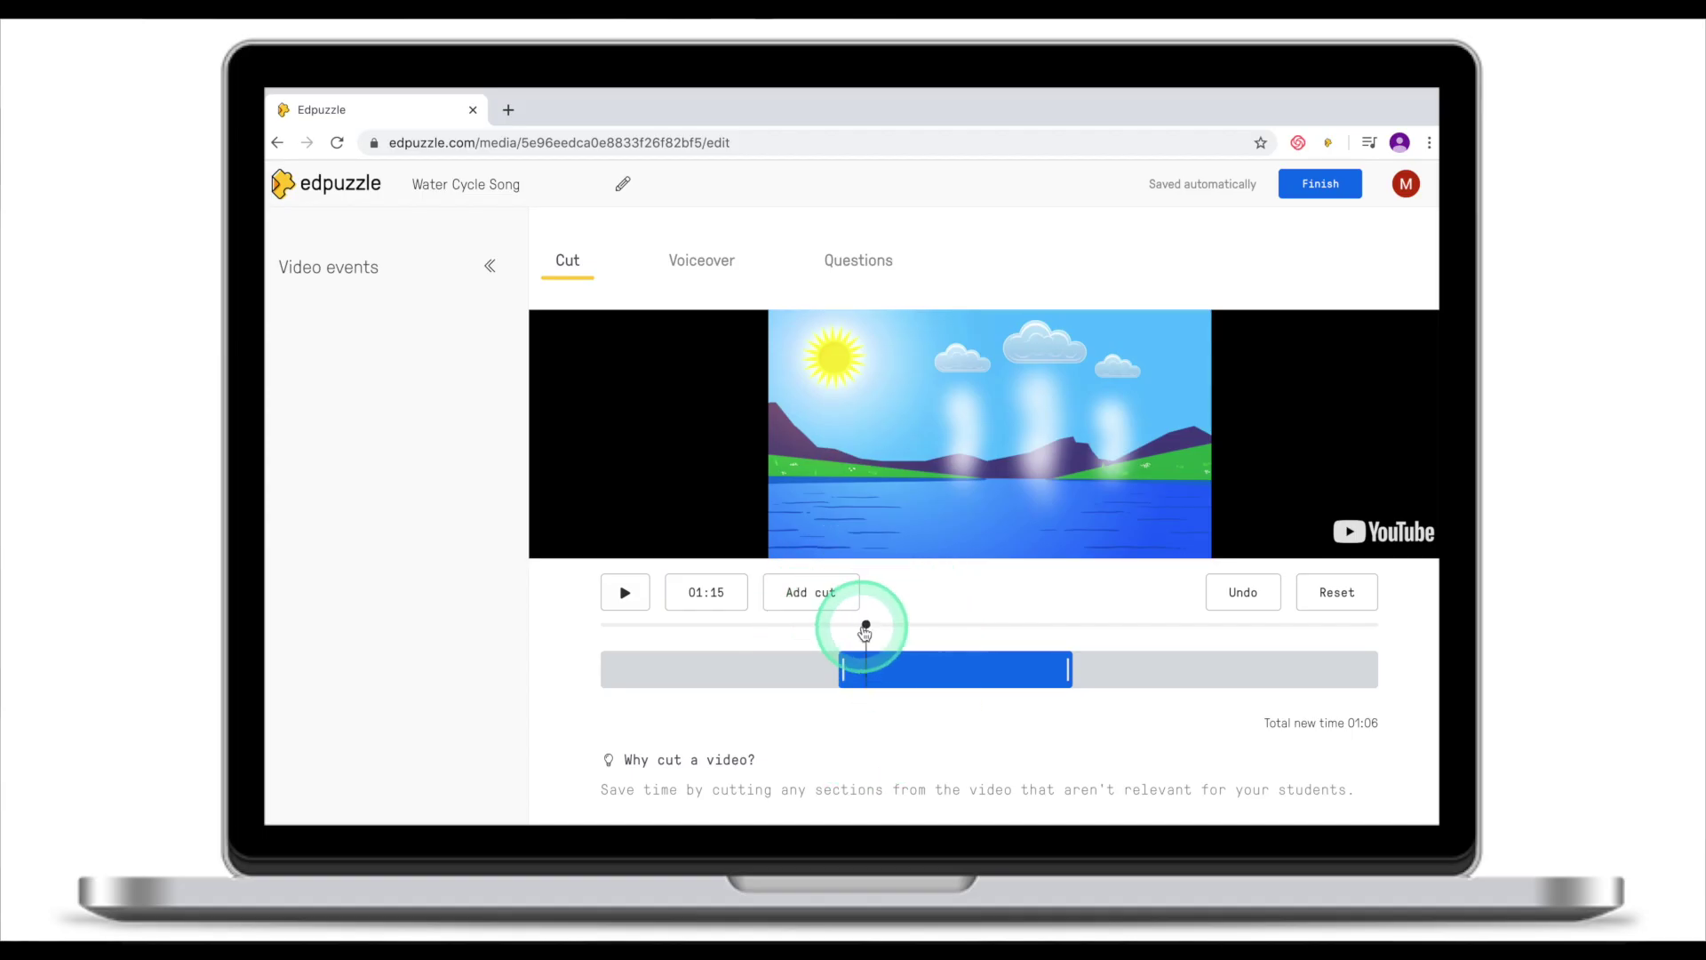
click(625, 593)
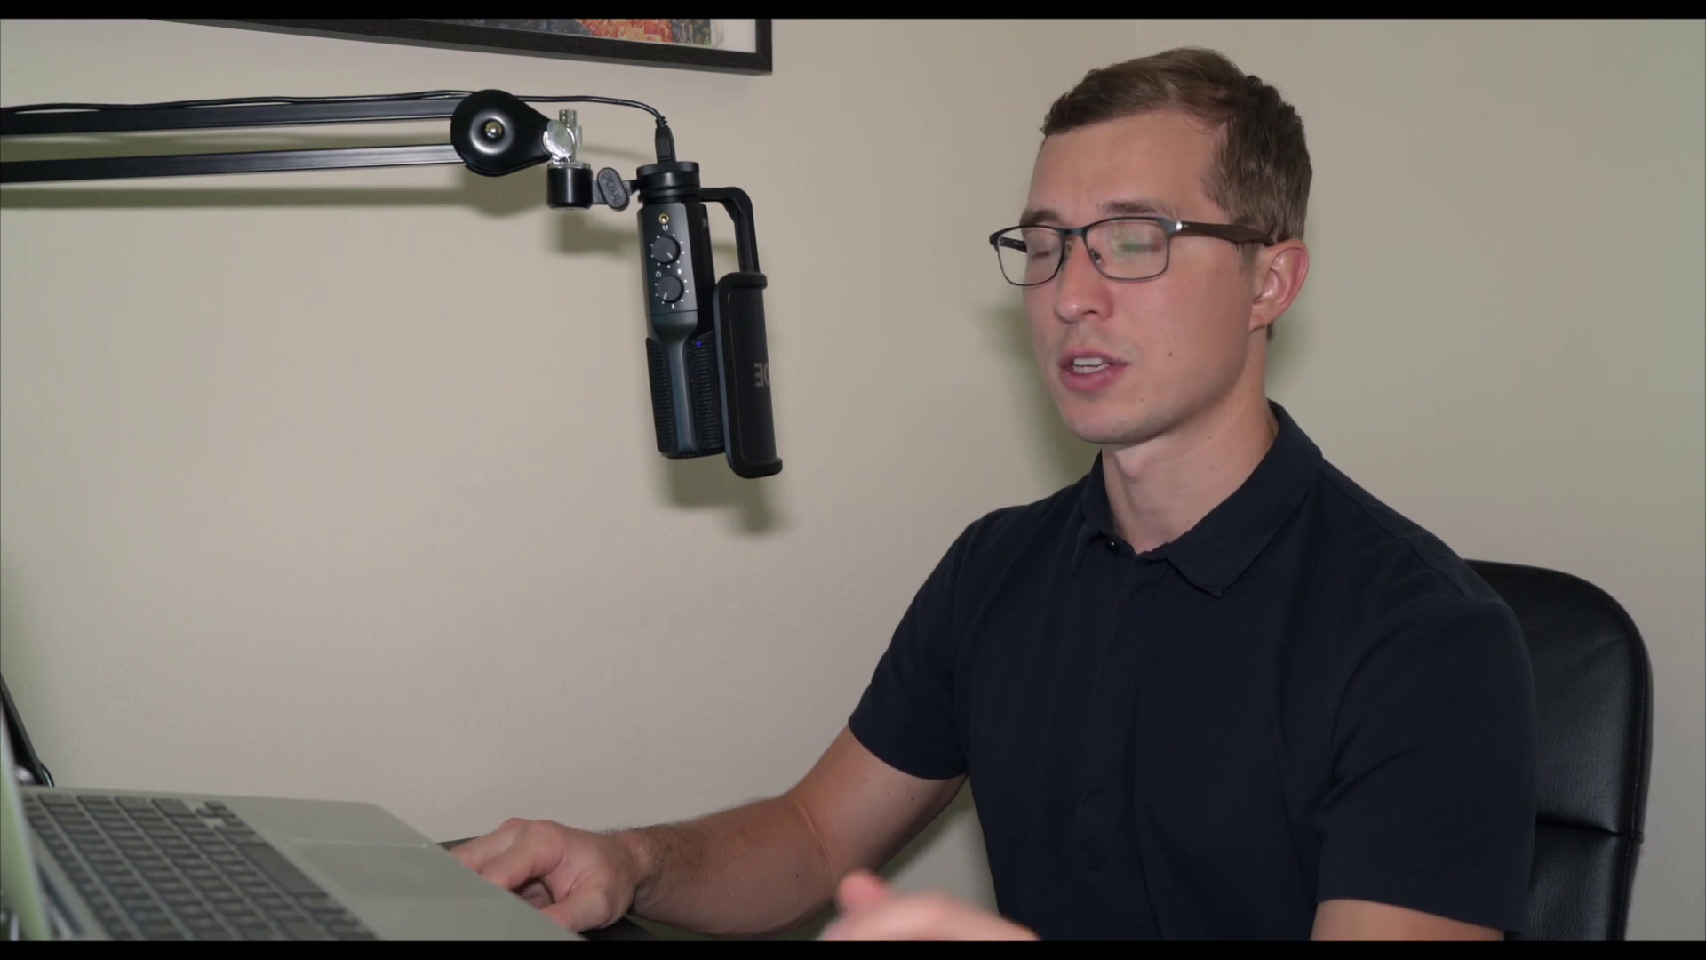
click(707, 271)
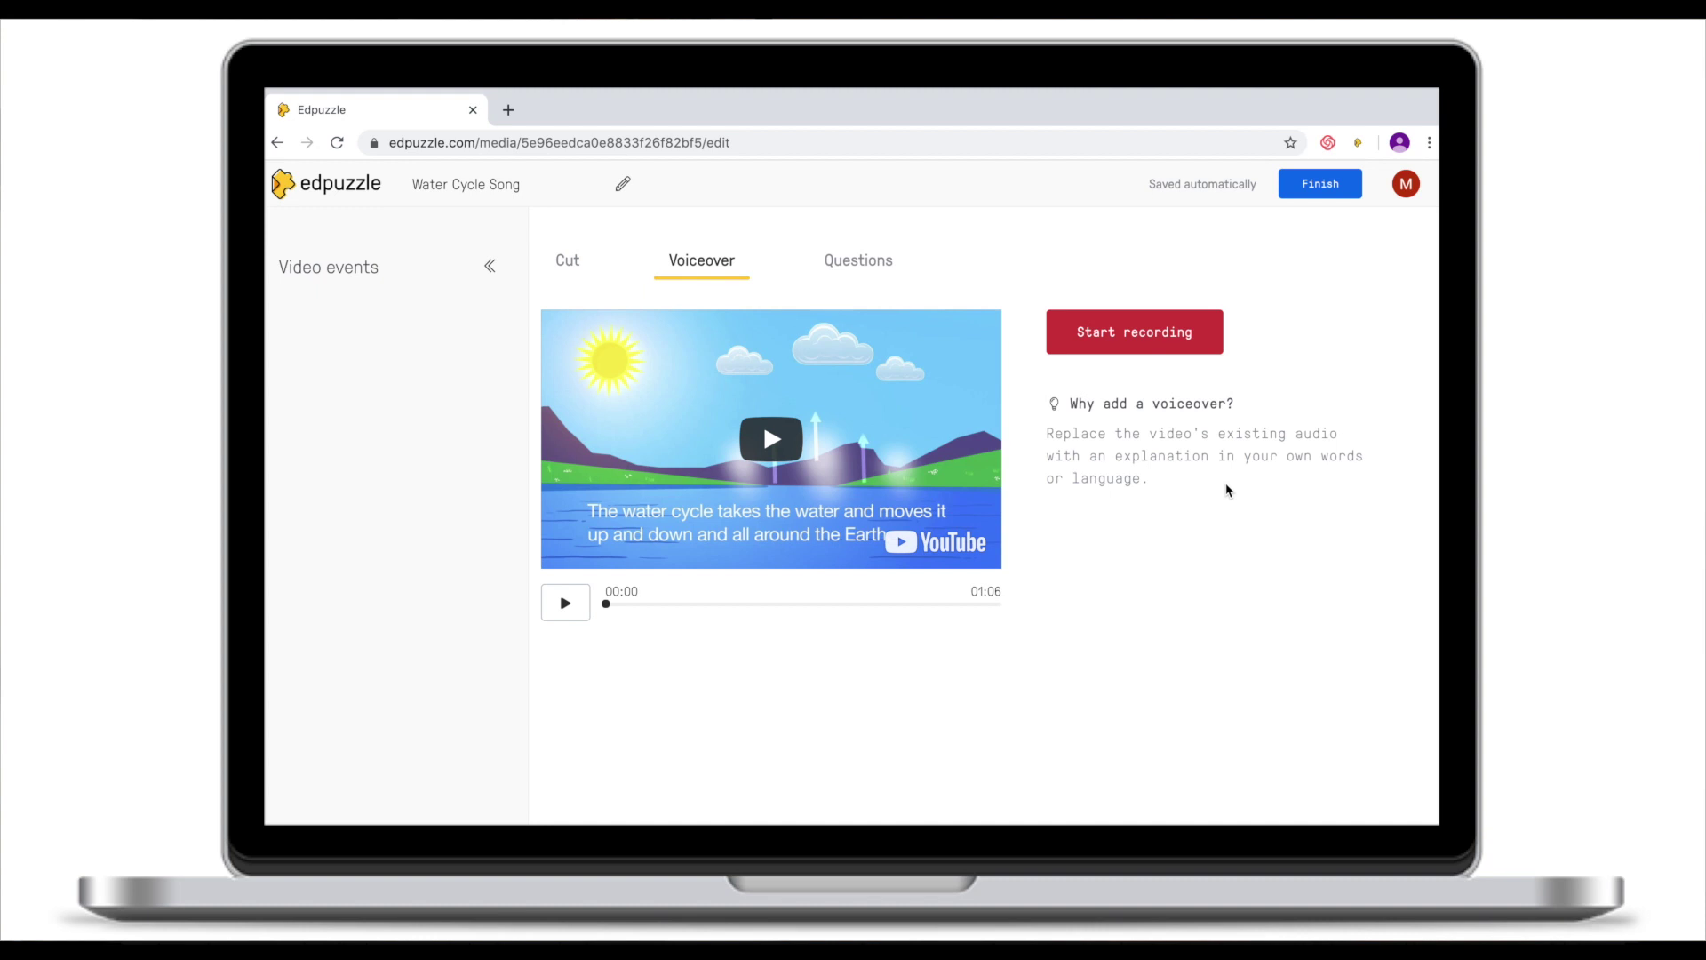
Record a first voiceover starting around 00:18 of the video
click(1135, 332)
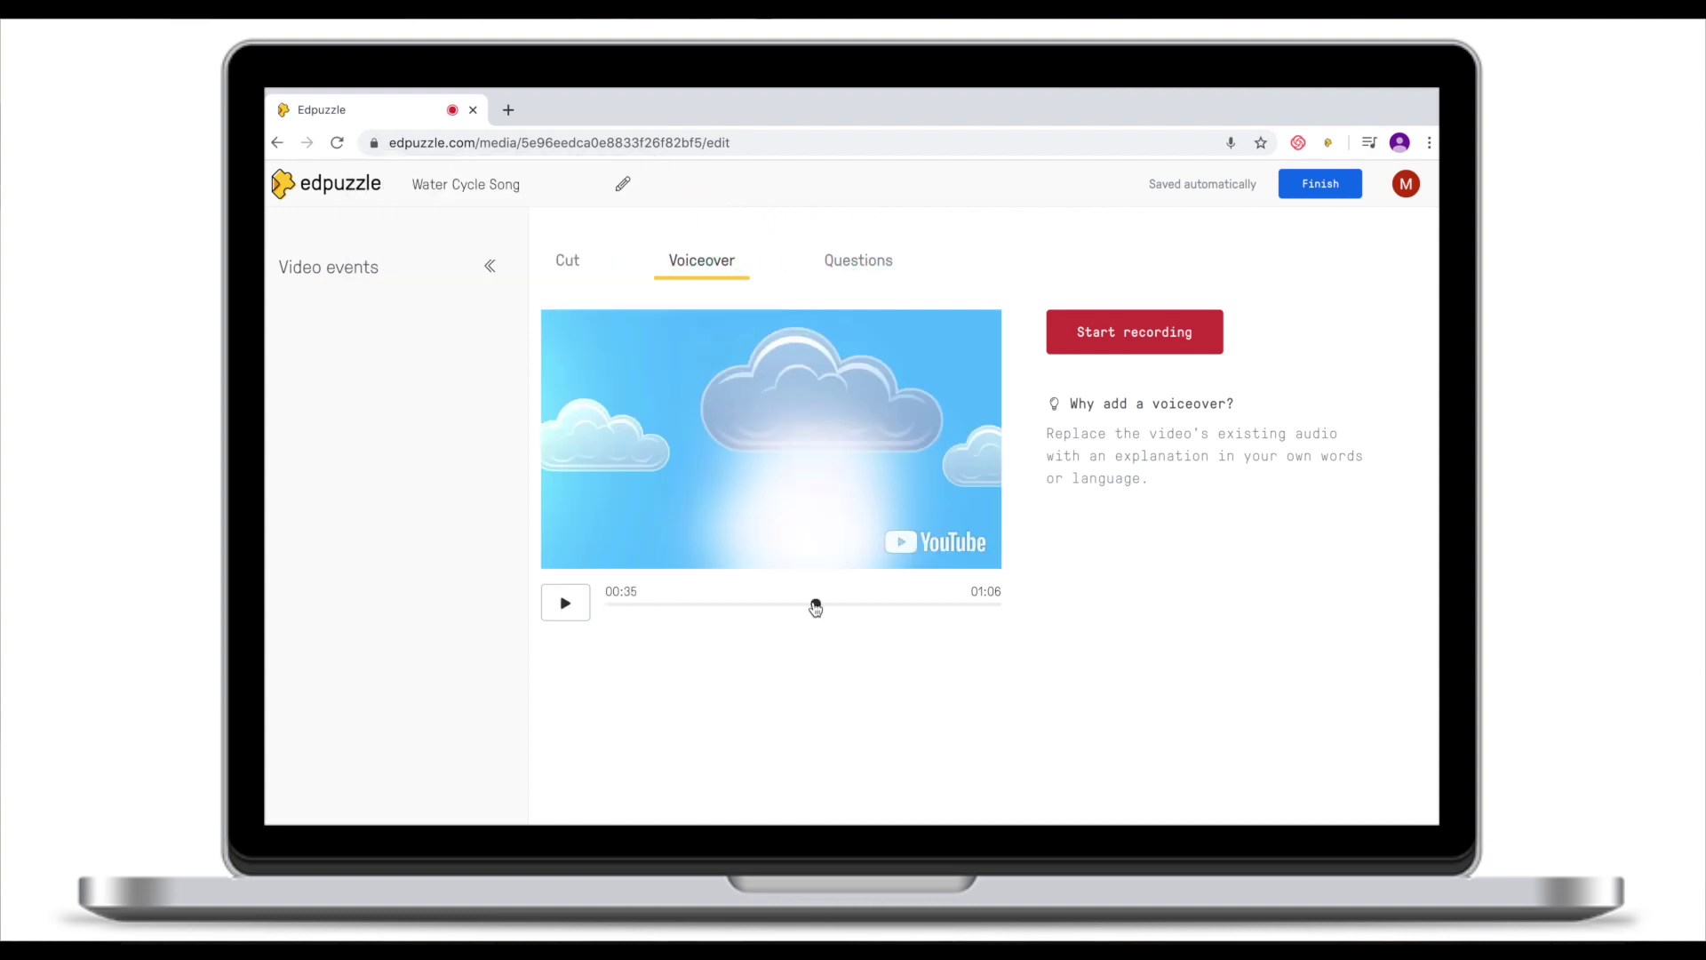
drag(813, 608, 717, 612)
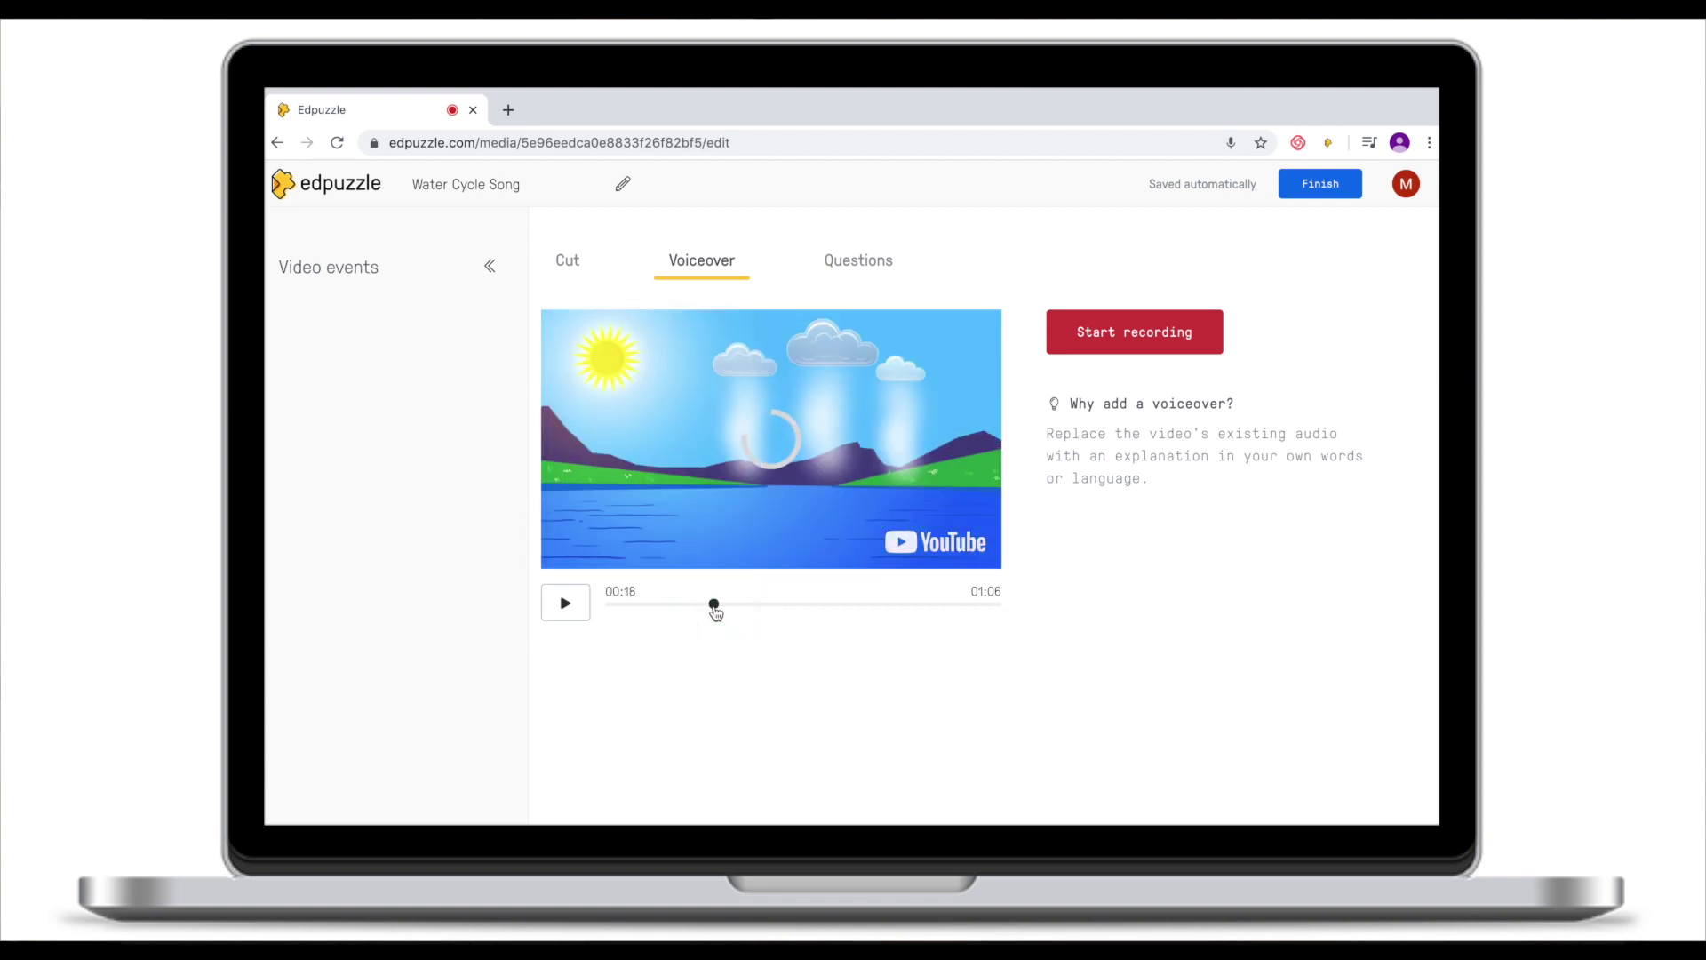
click(1154, 346)
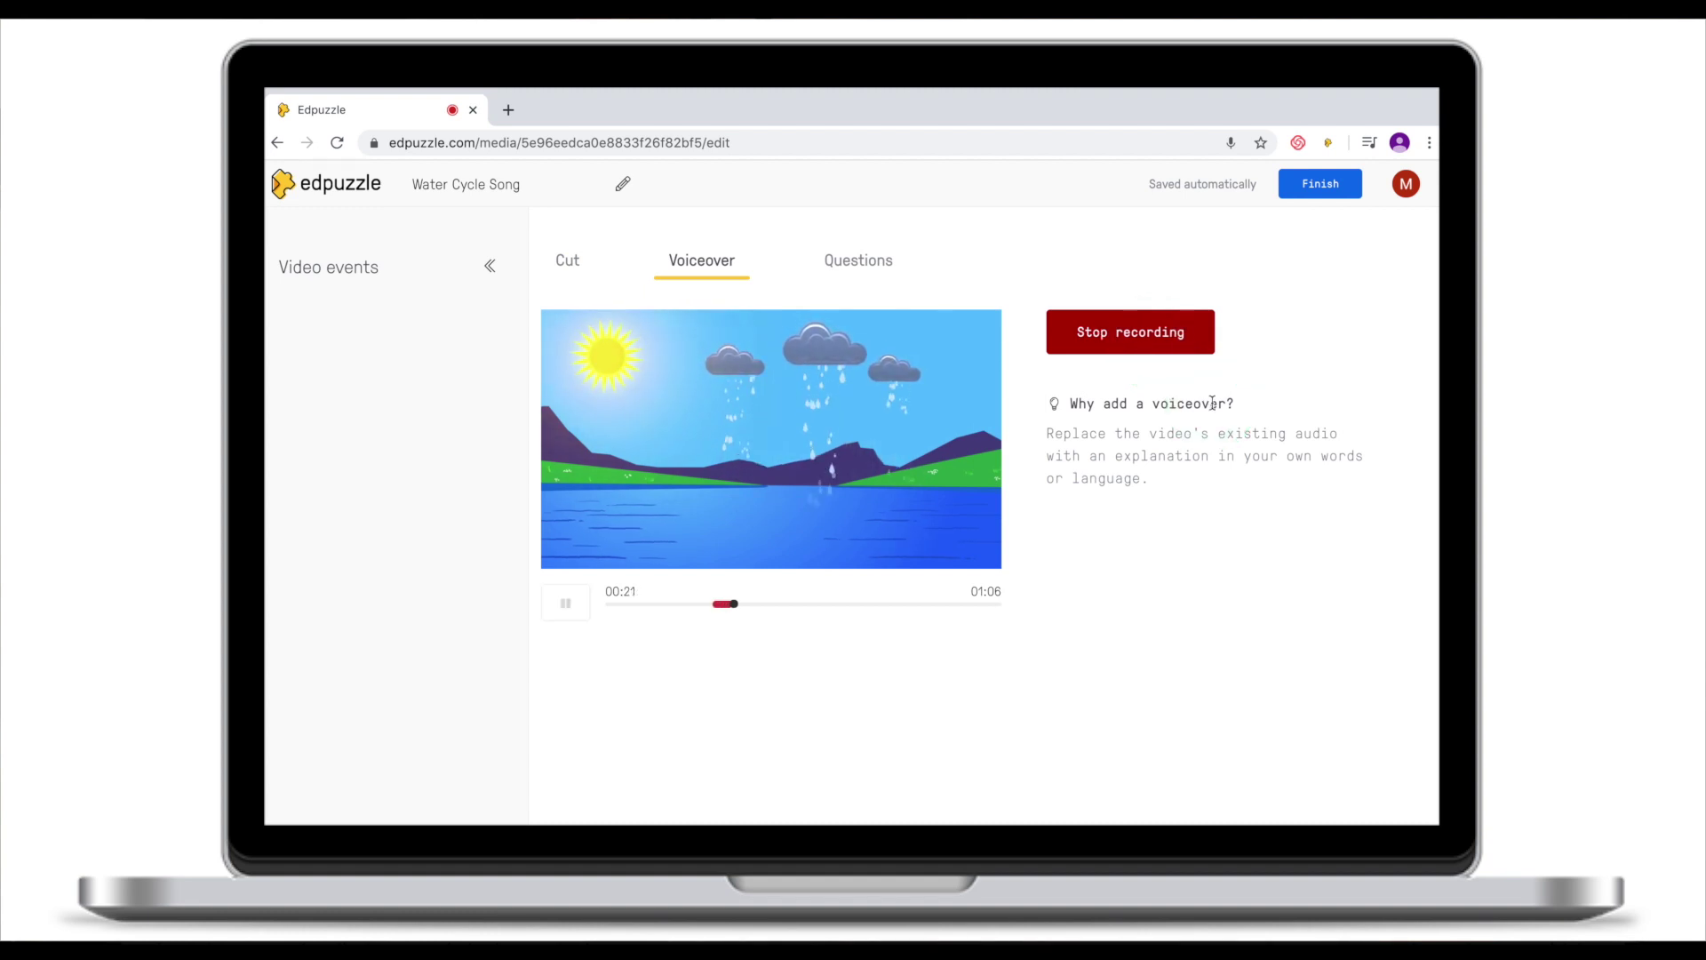
click(948, 478)
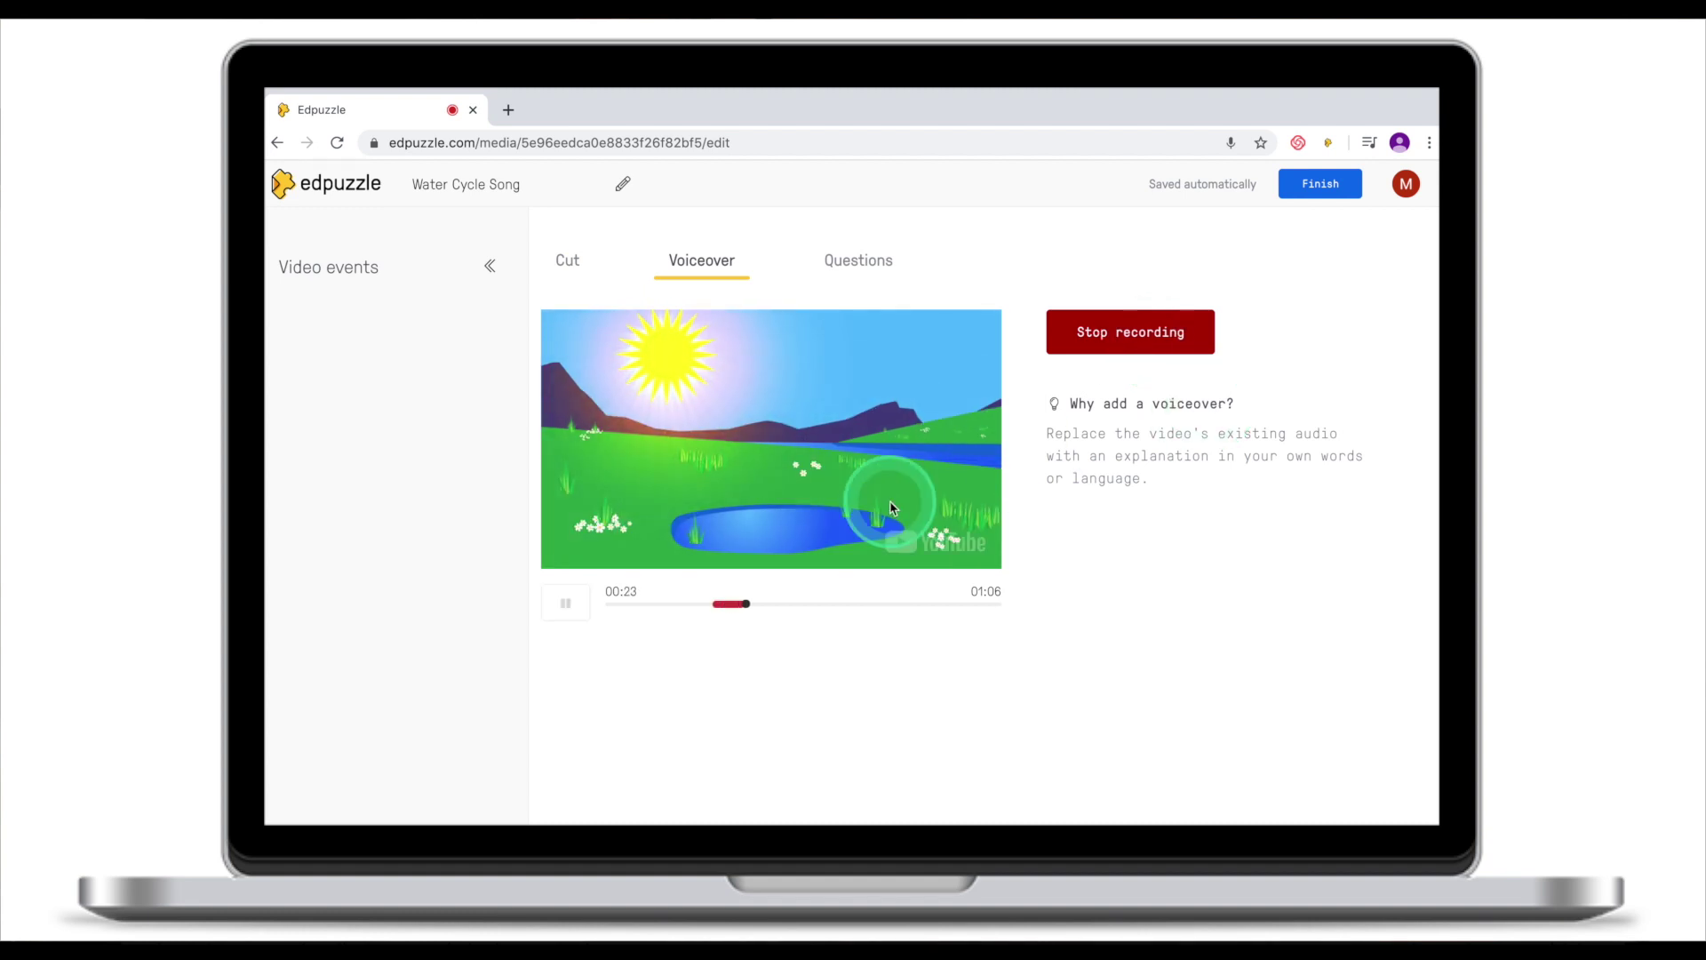
click(1252, 441)
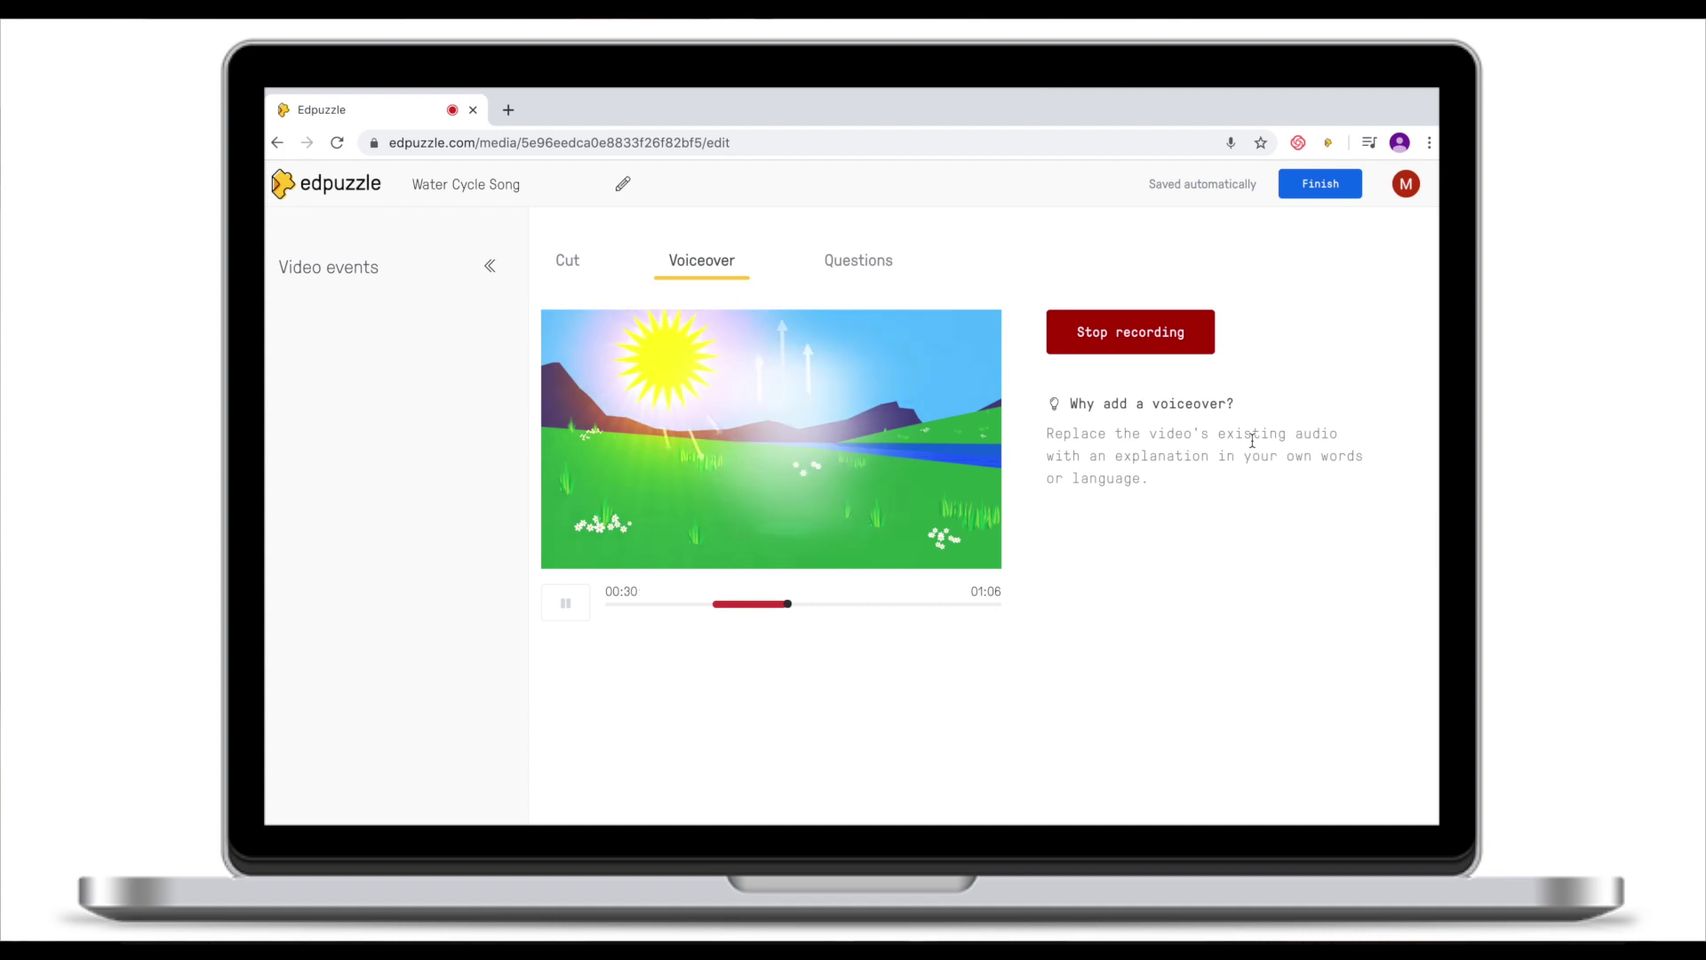
click(1153, 347)
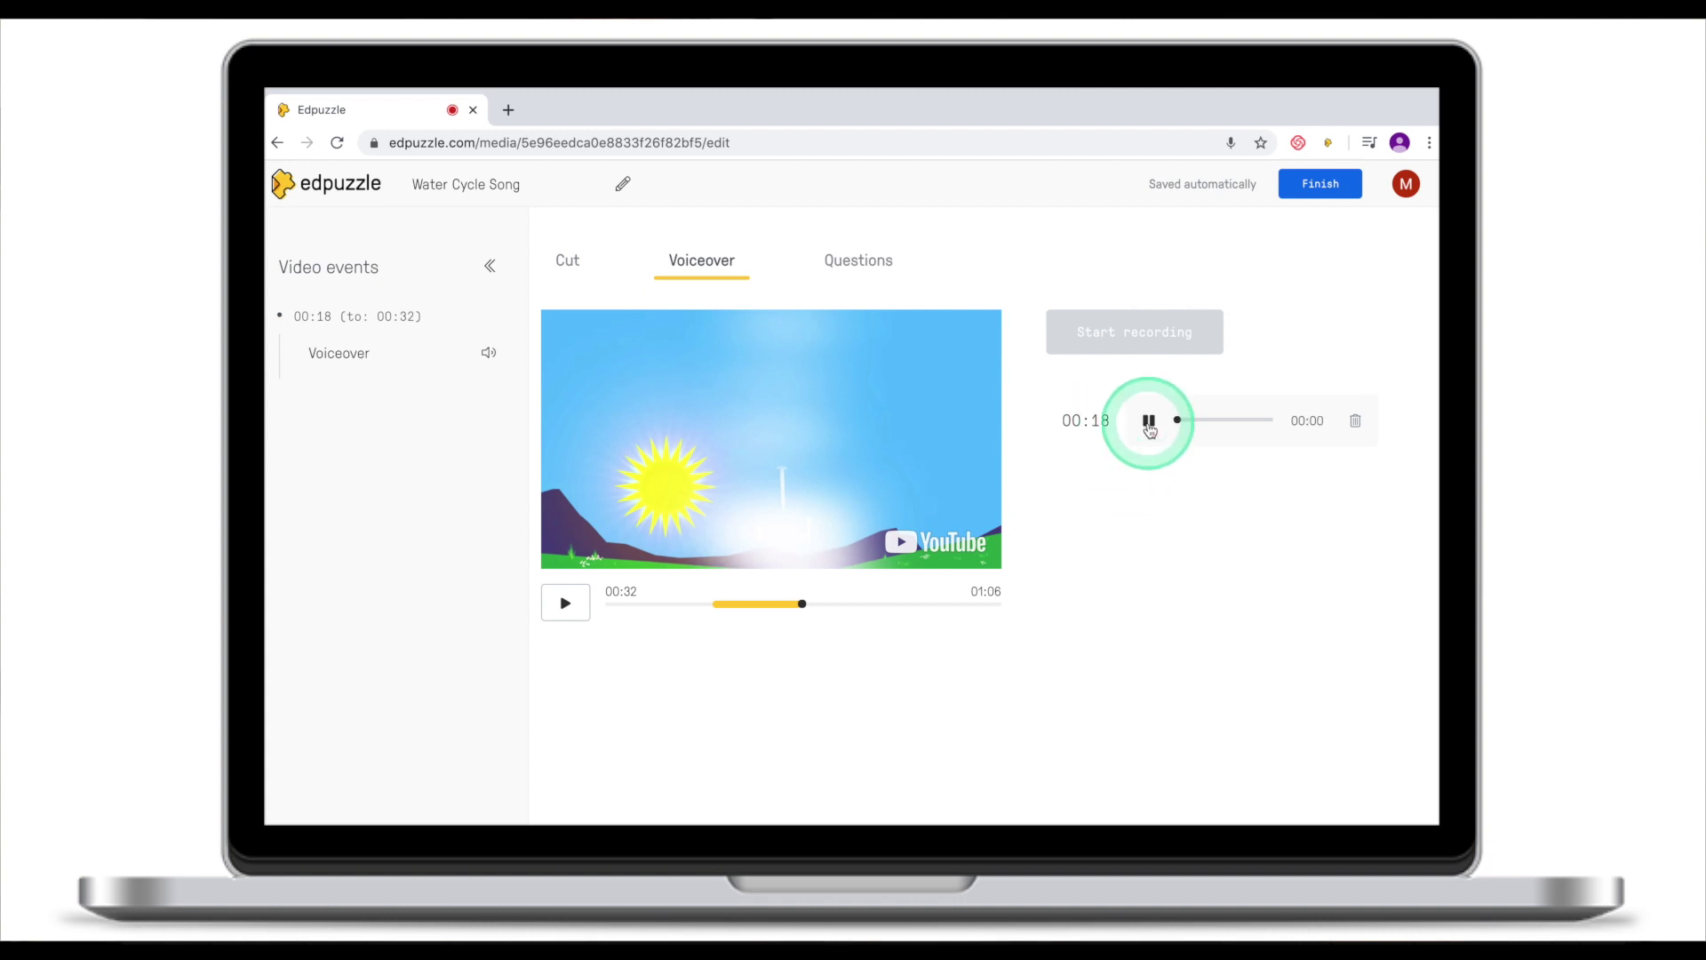
Record a second short voiceover at 00:43
drag(800, 604, 720, 609)
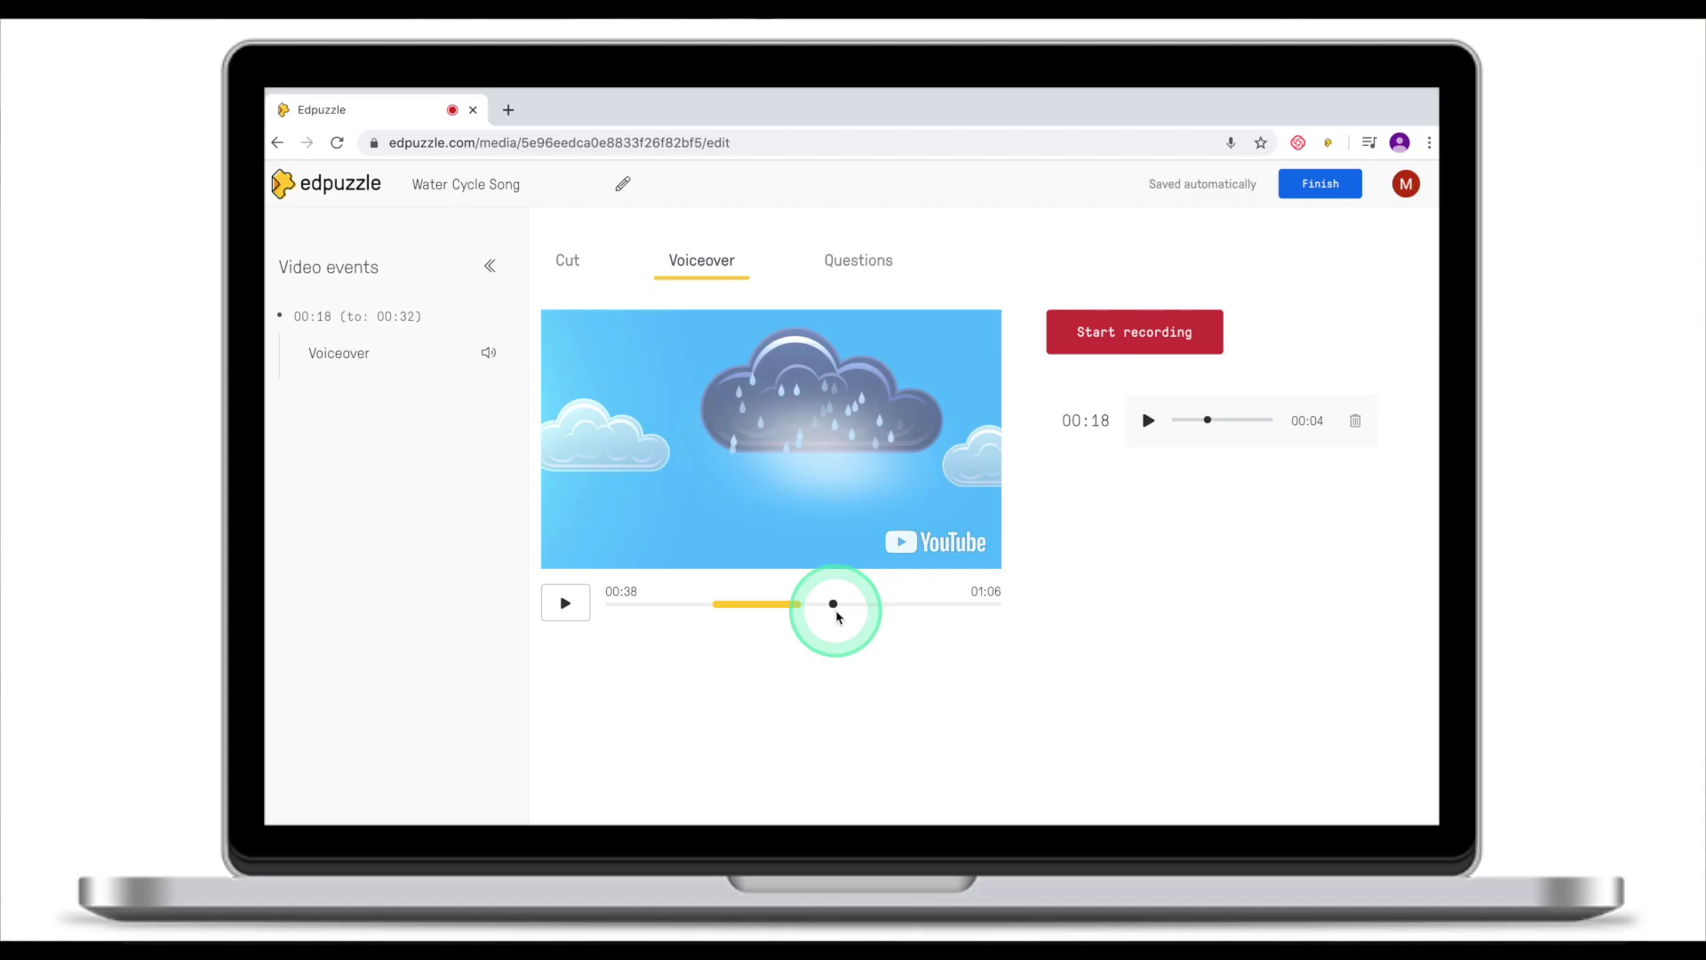
drag(860, 611, 866, 609)
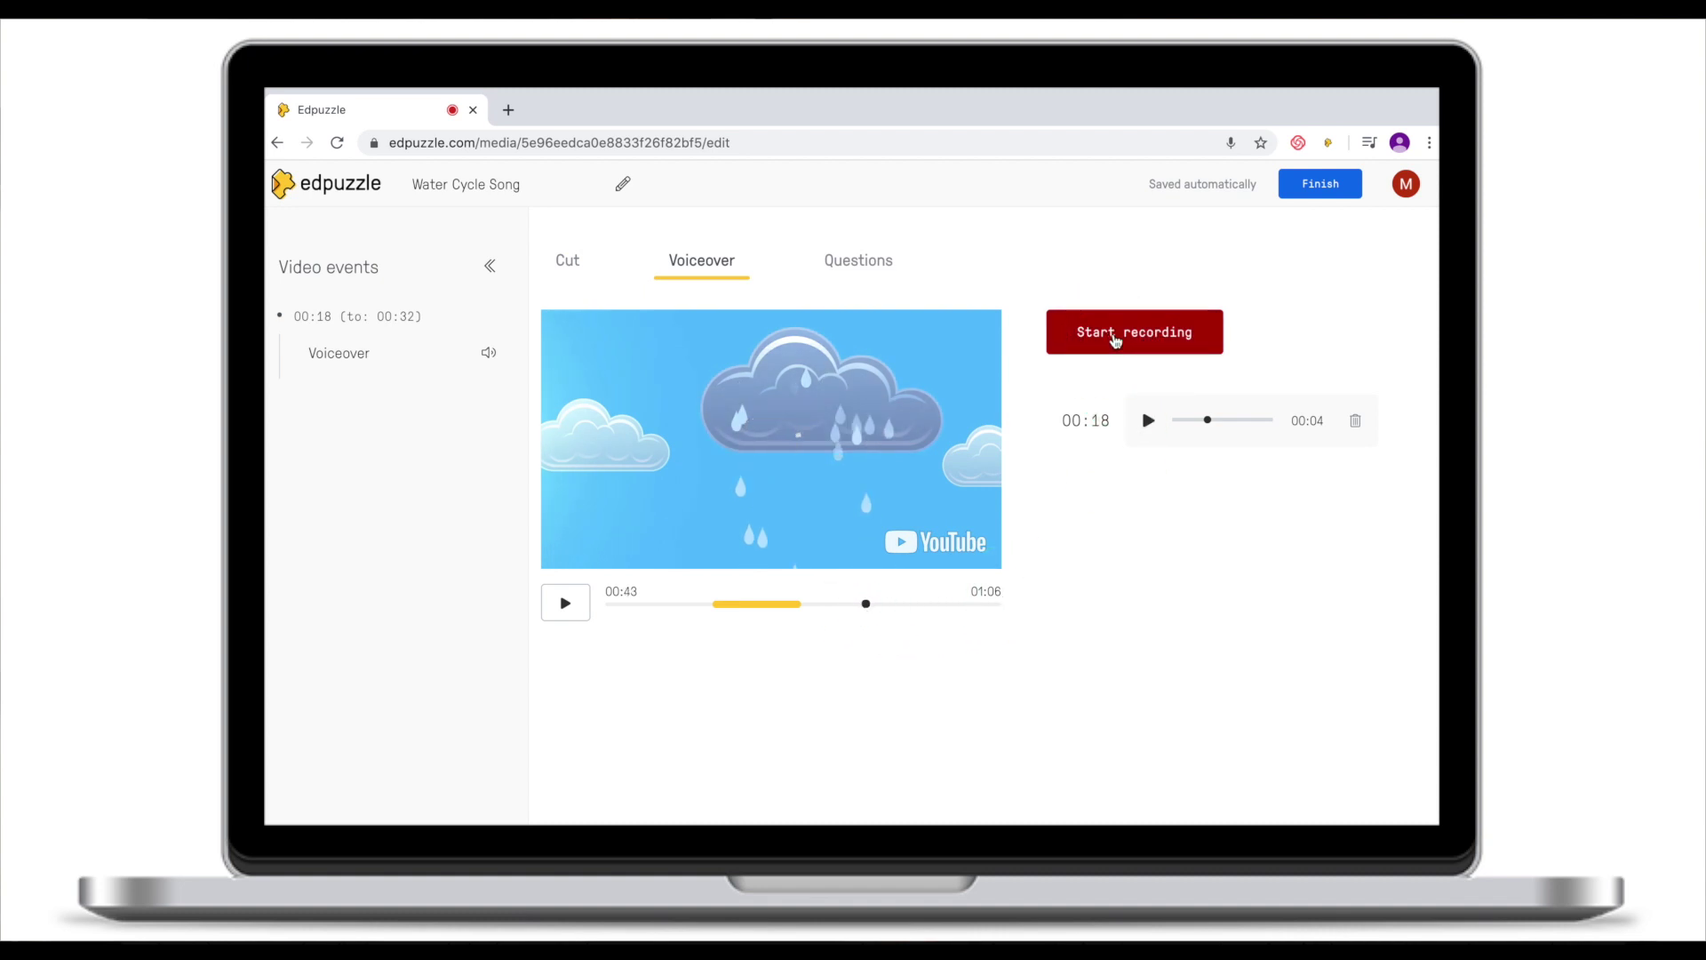
click(1114, 340)
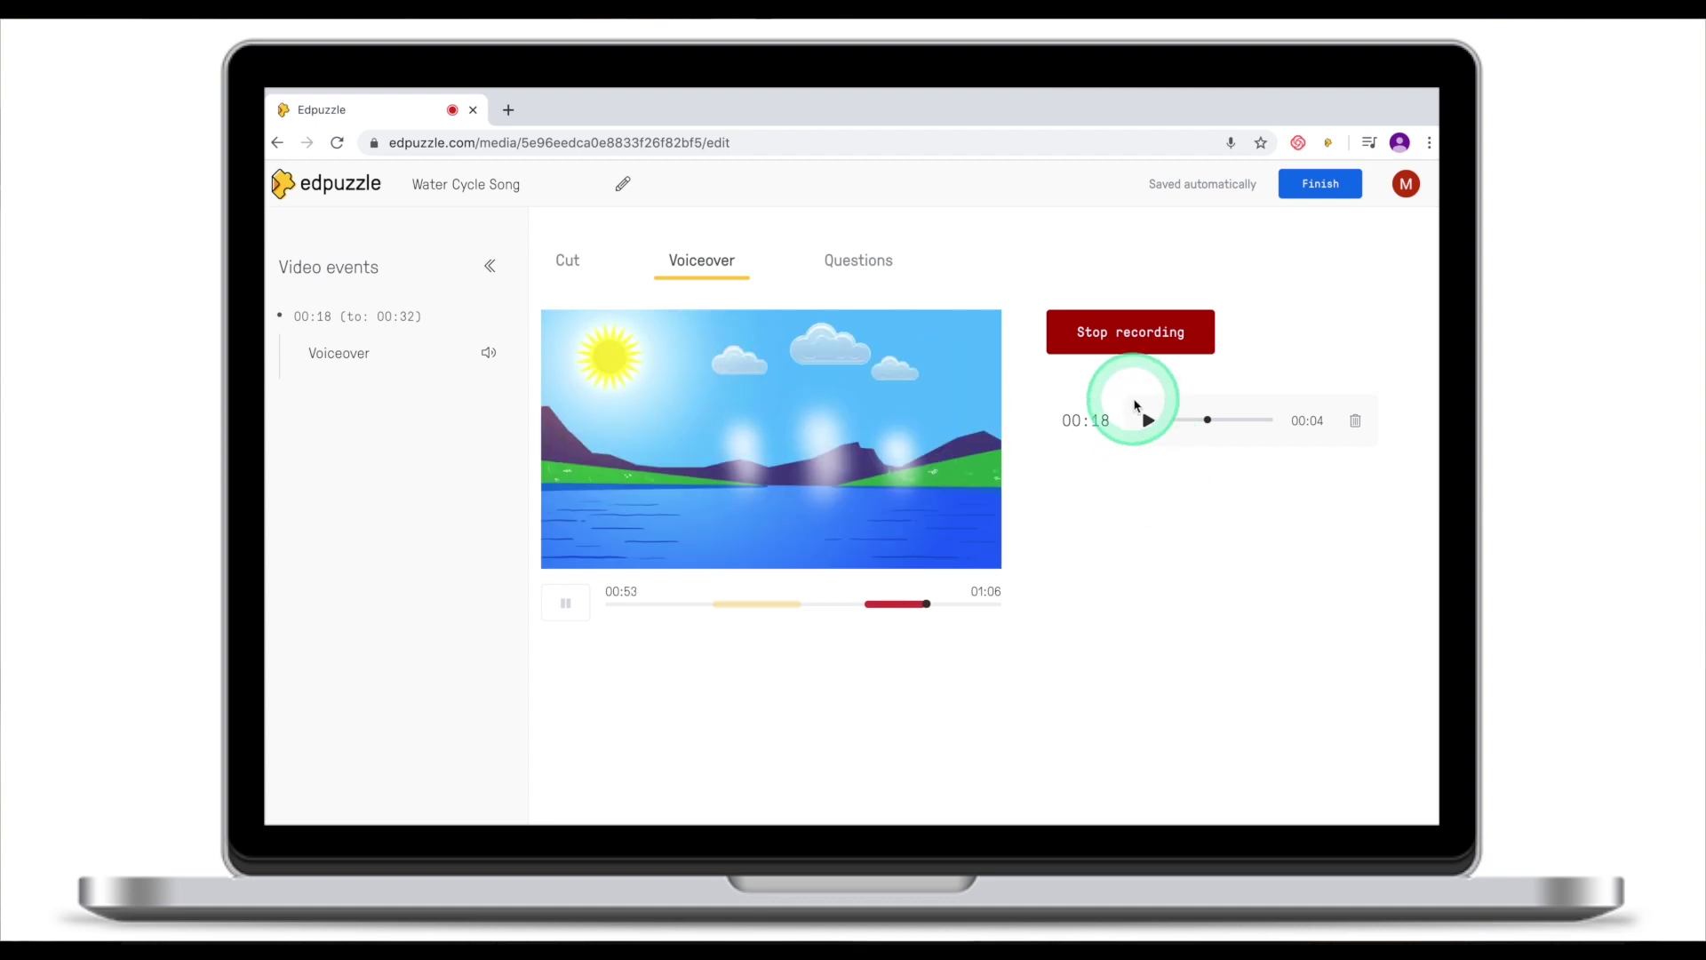
click(1121, 338)
Move the first voiceover to start at 00:20 and delete the 00:43 voiceover
click(774, 635)
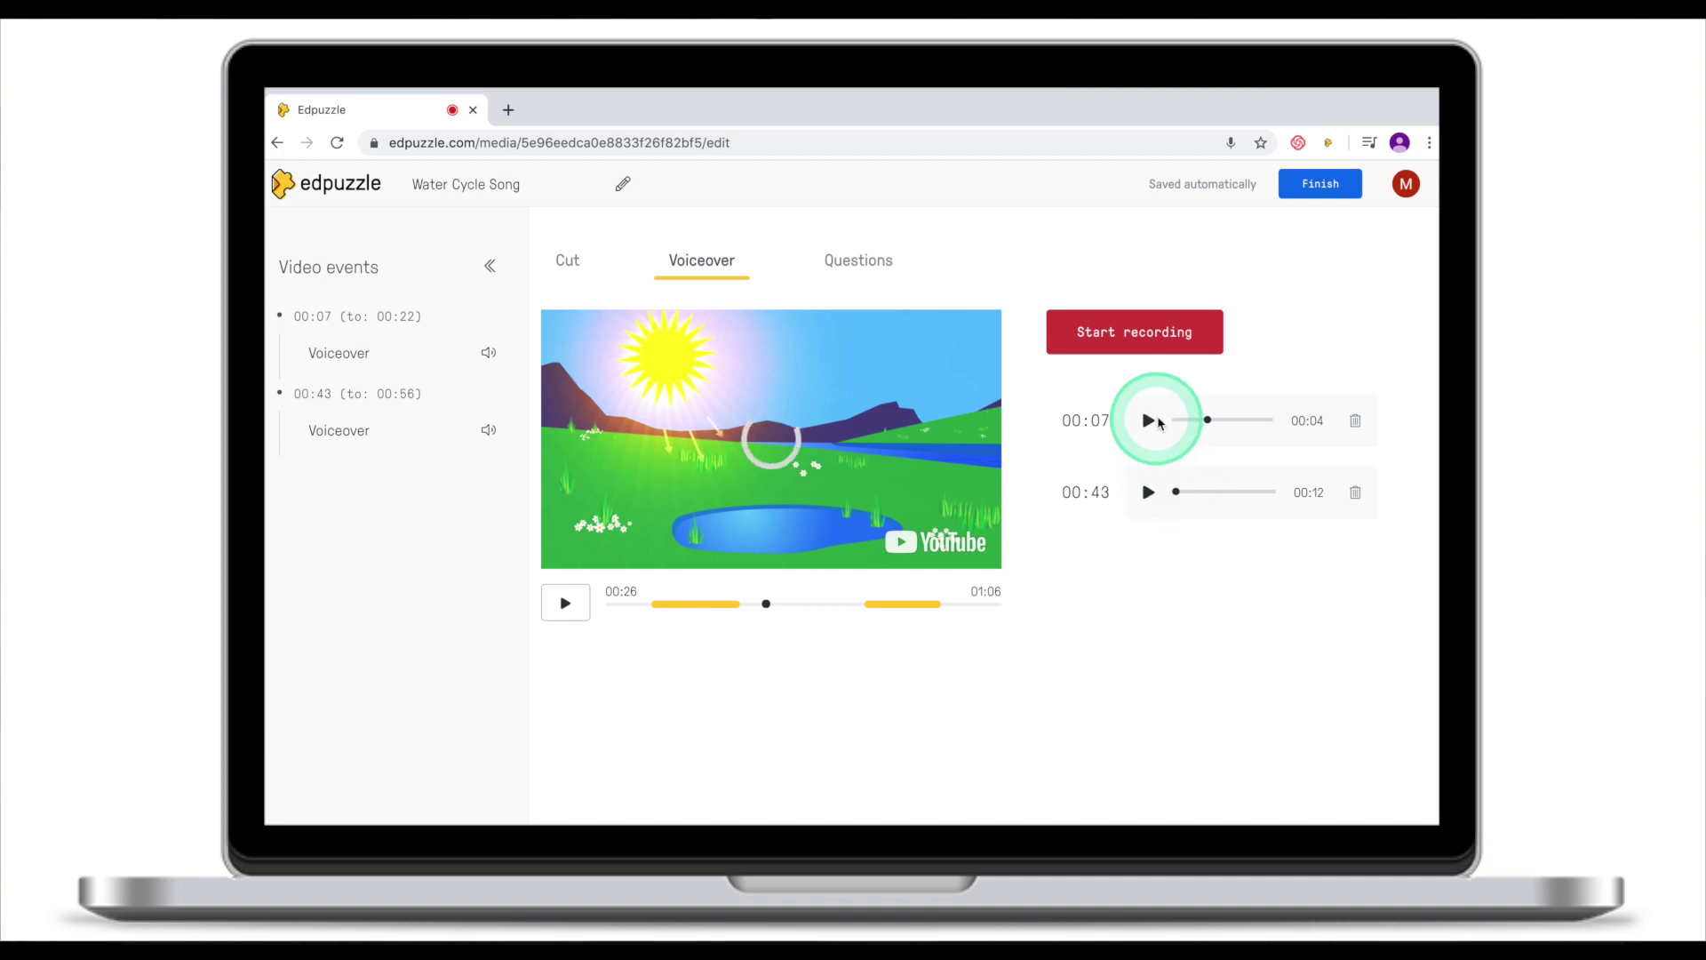
click(1086, 420)
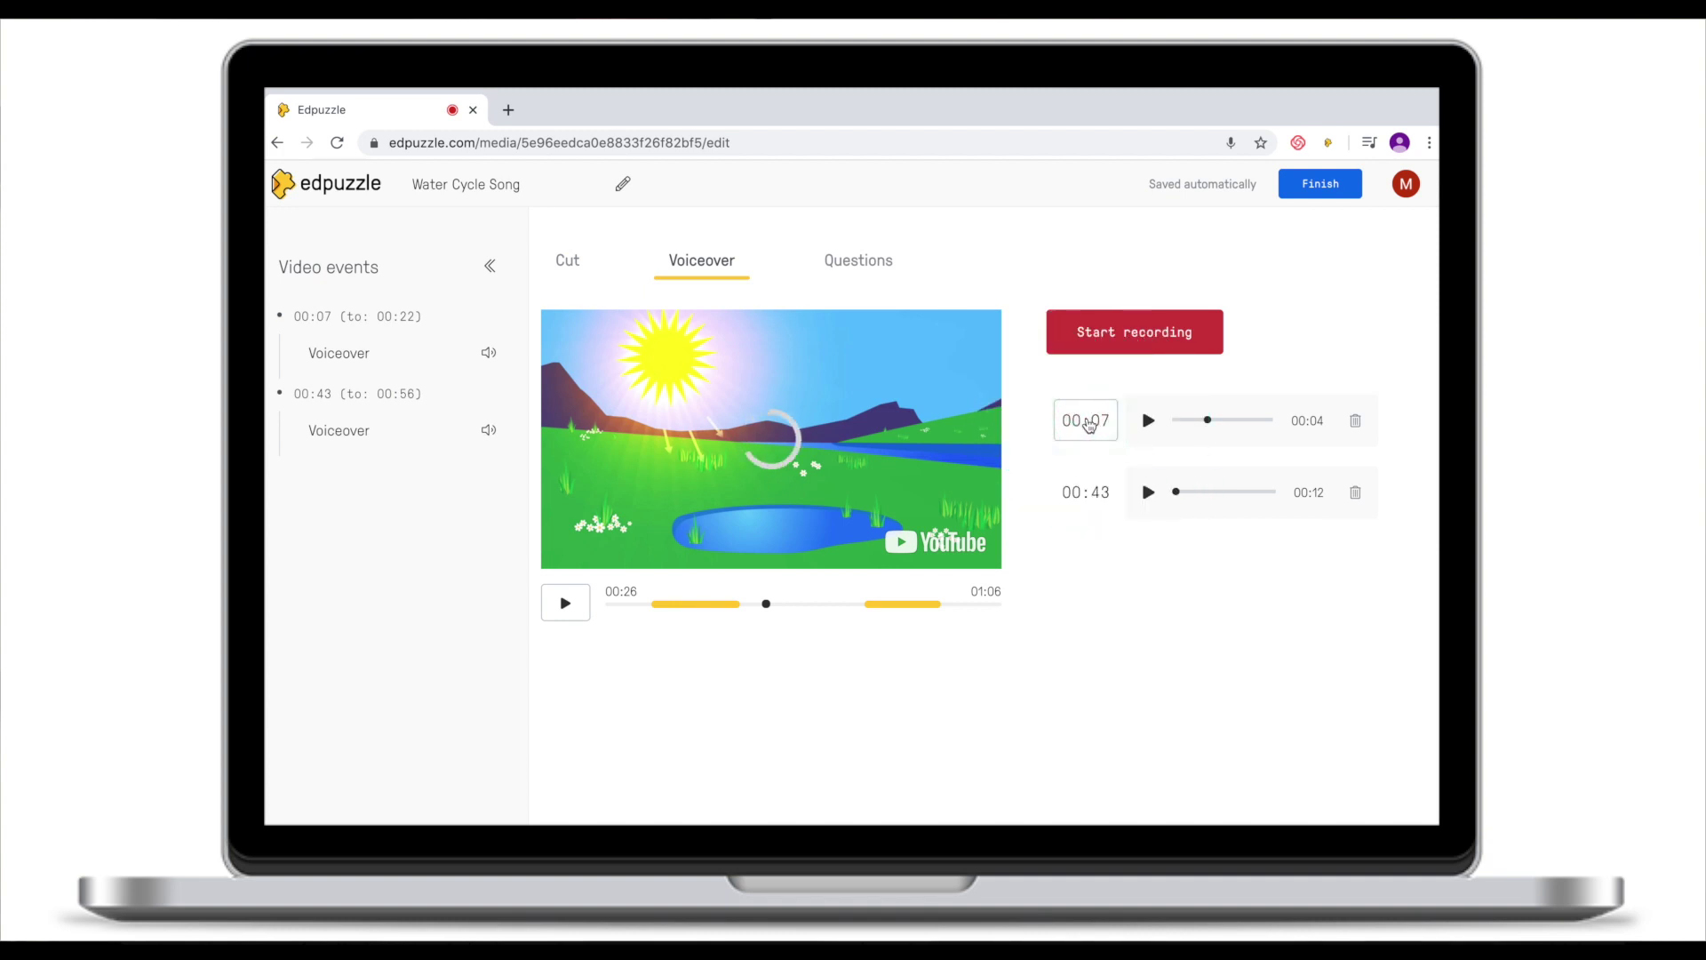
click(1099, 423)
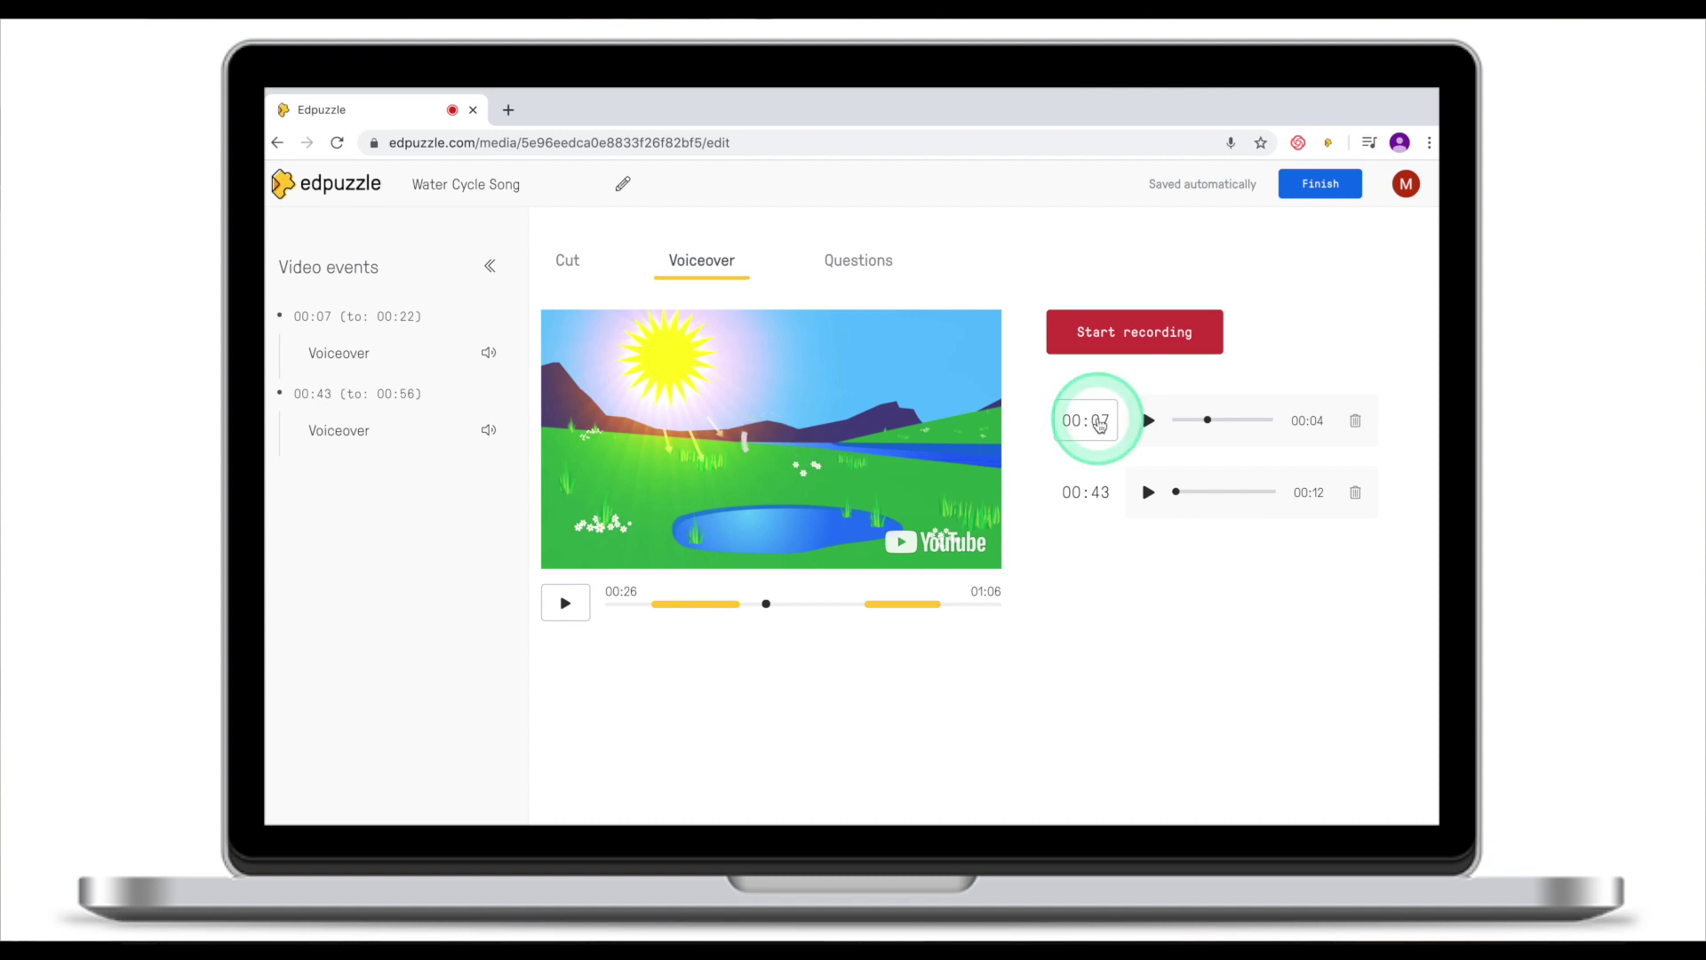
click(1094, 427)
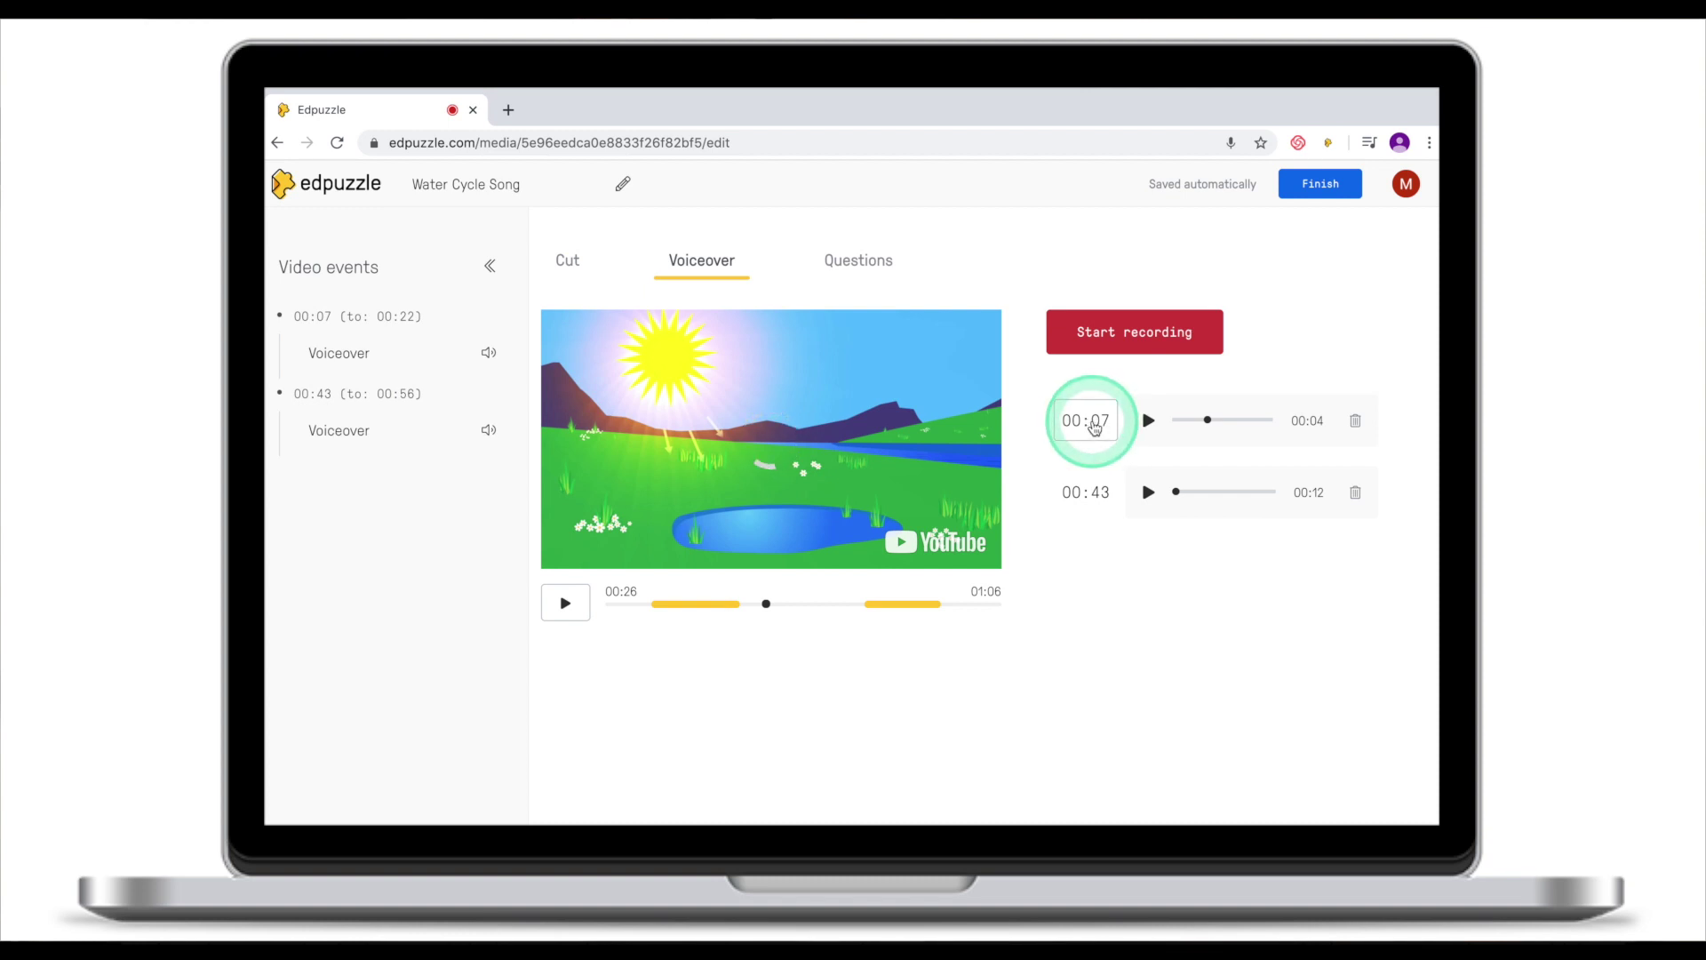
click(653, 606)
drag(656, 610, 696, 602)
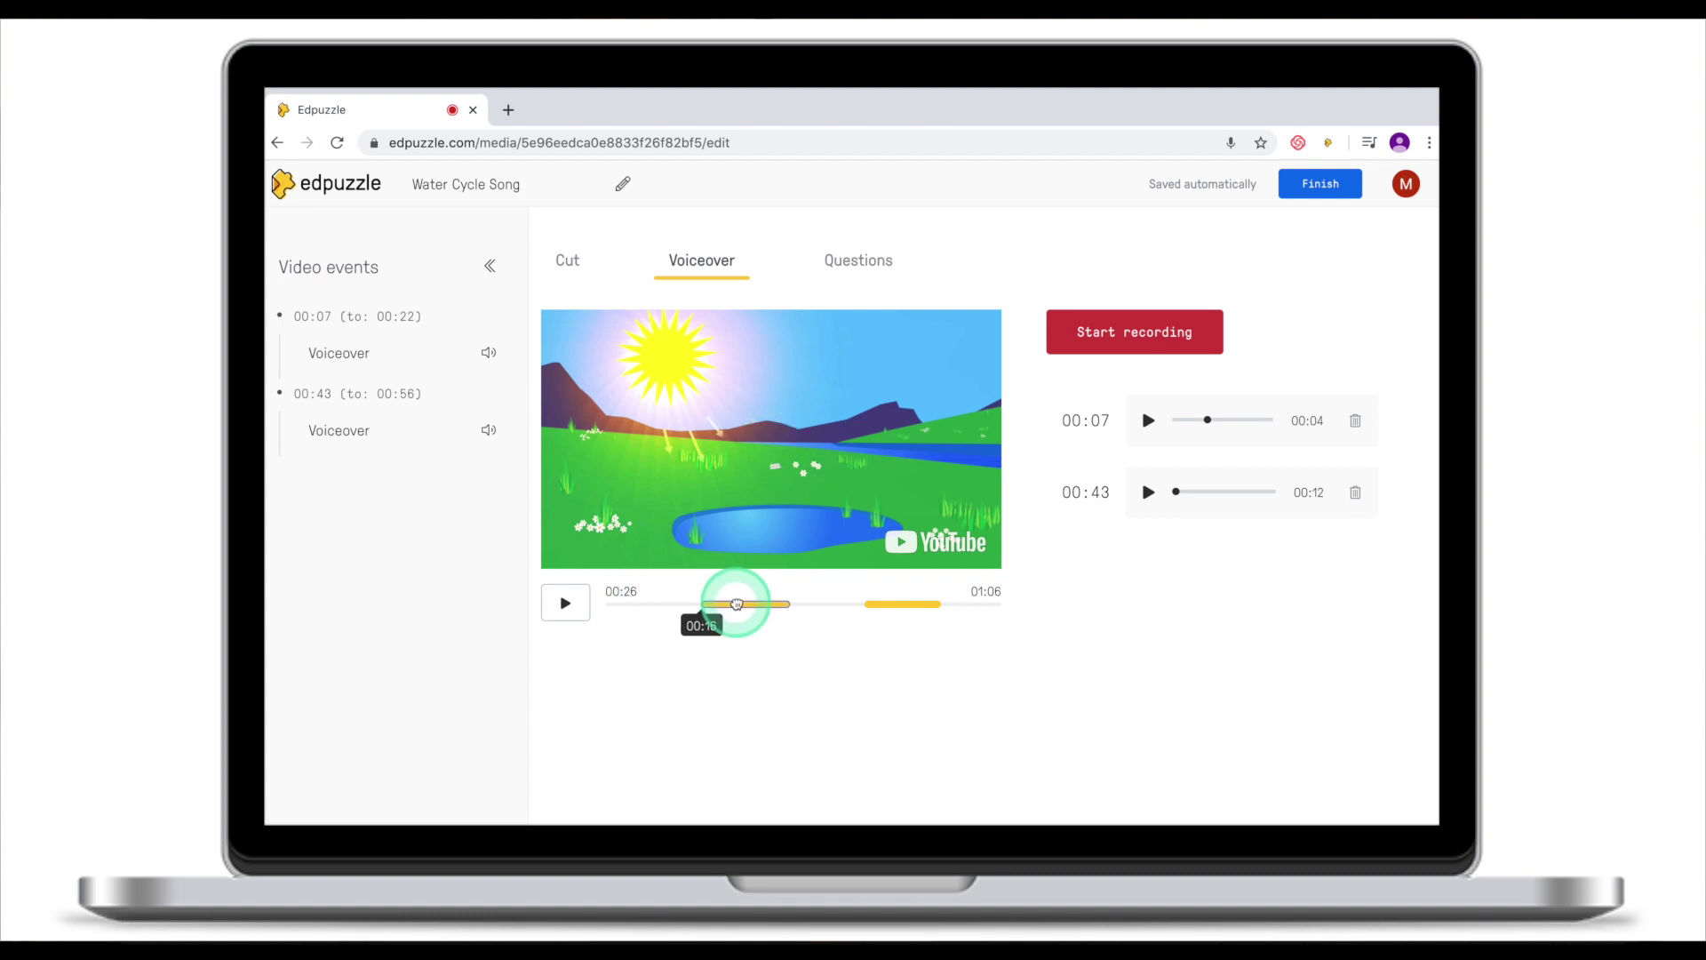
drag(760, 604, 762, 609)
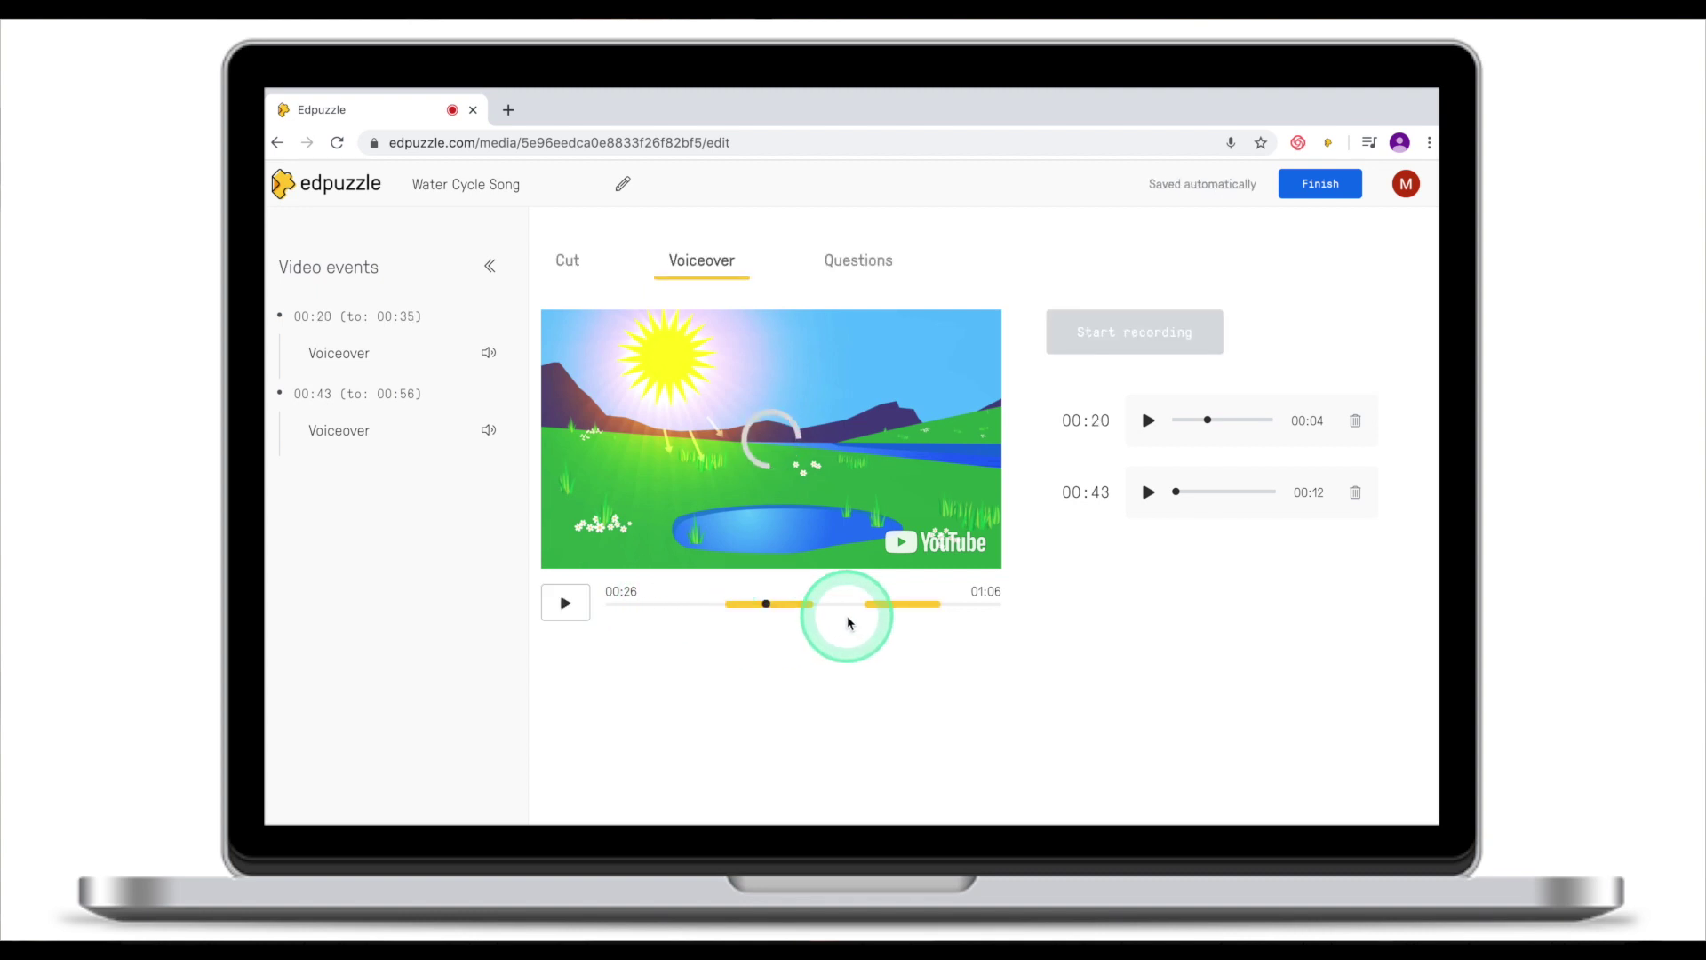
click(1105, 430)
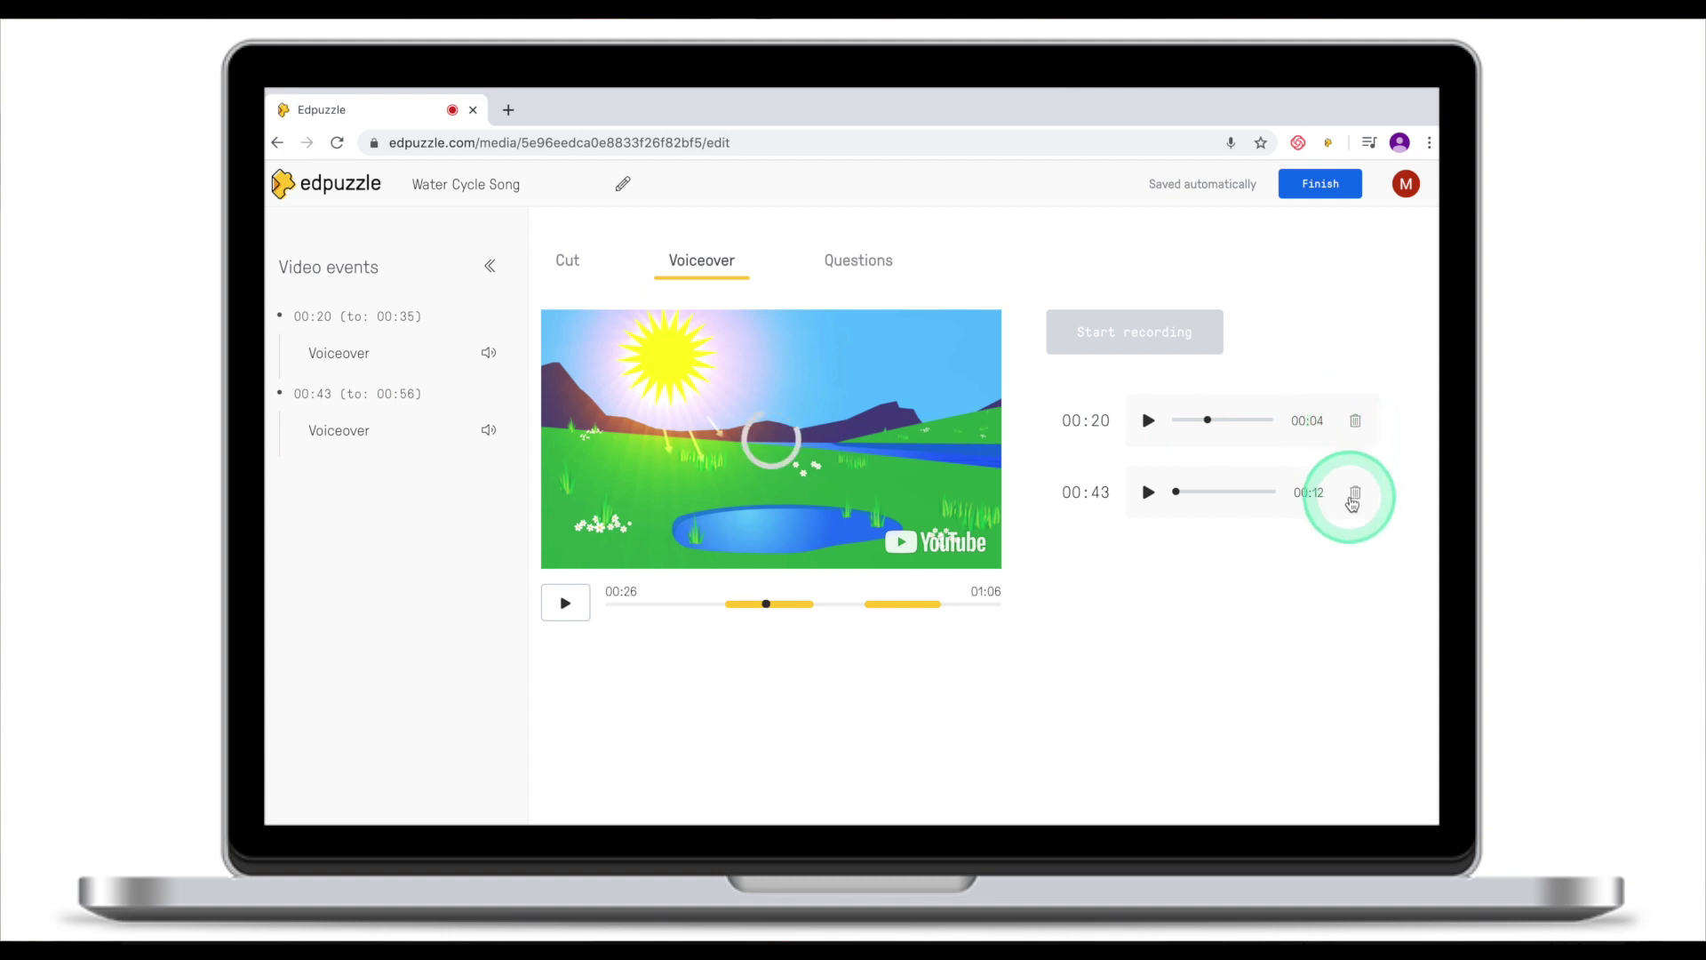
click(1355, 495)
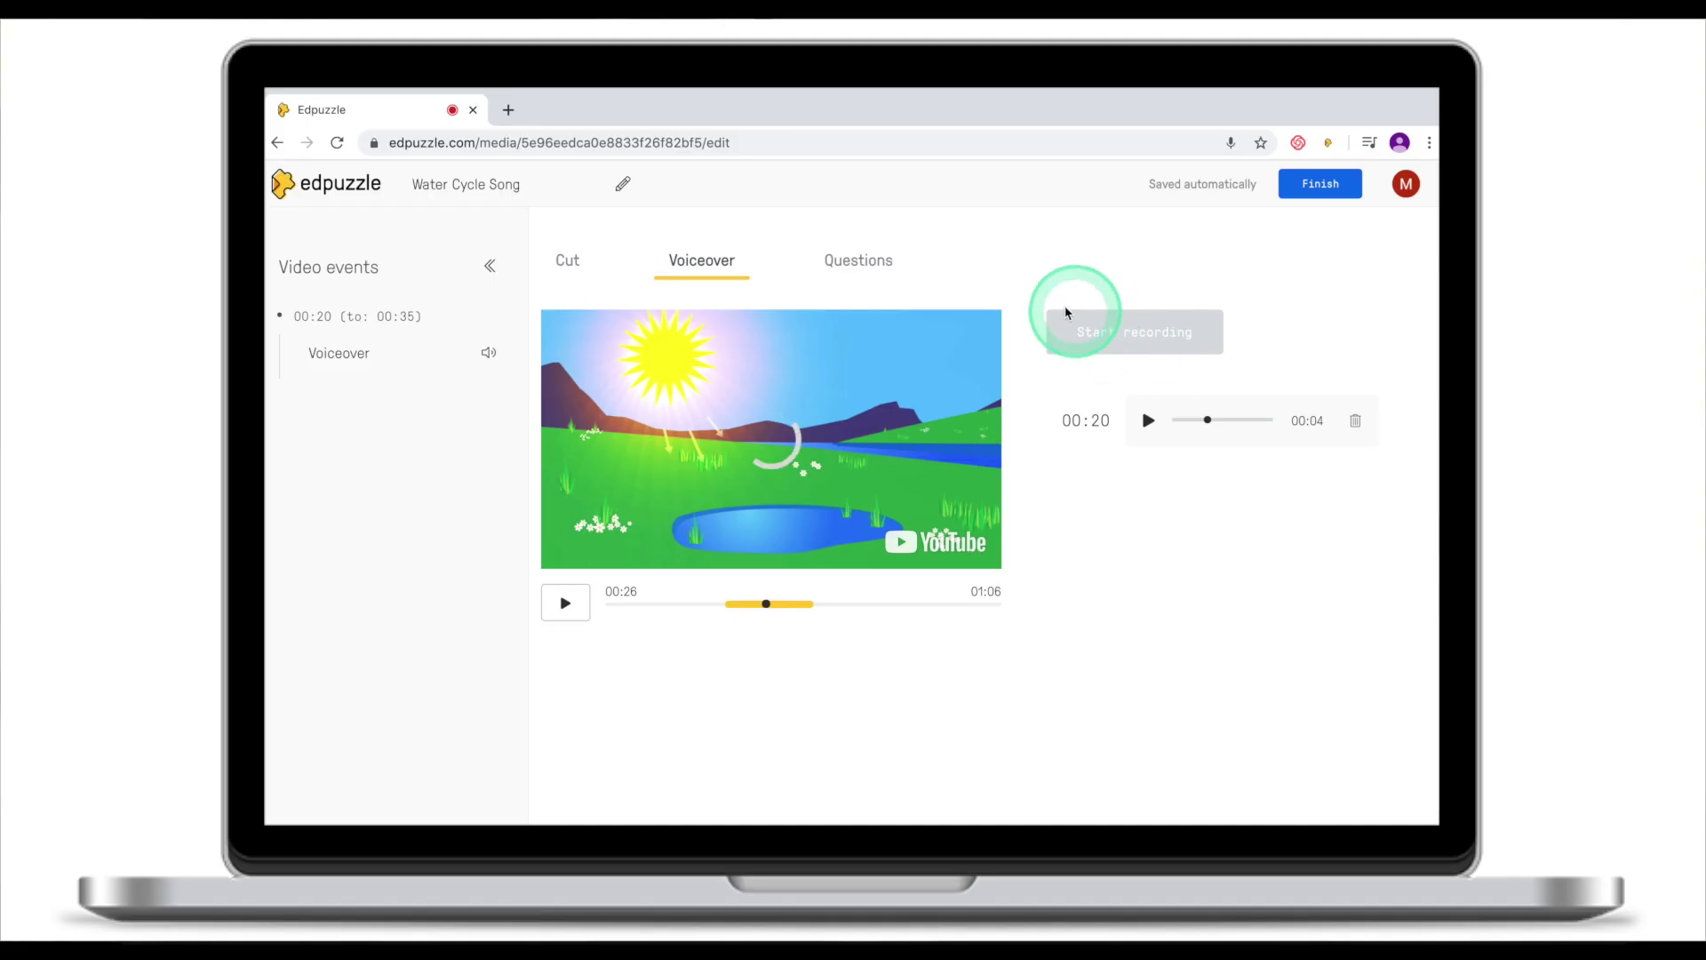
Start a multiple-choice question with the text 'My question is here?'
click(853, 262)
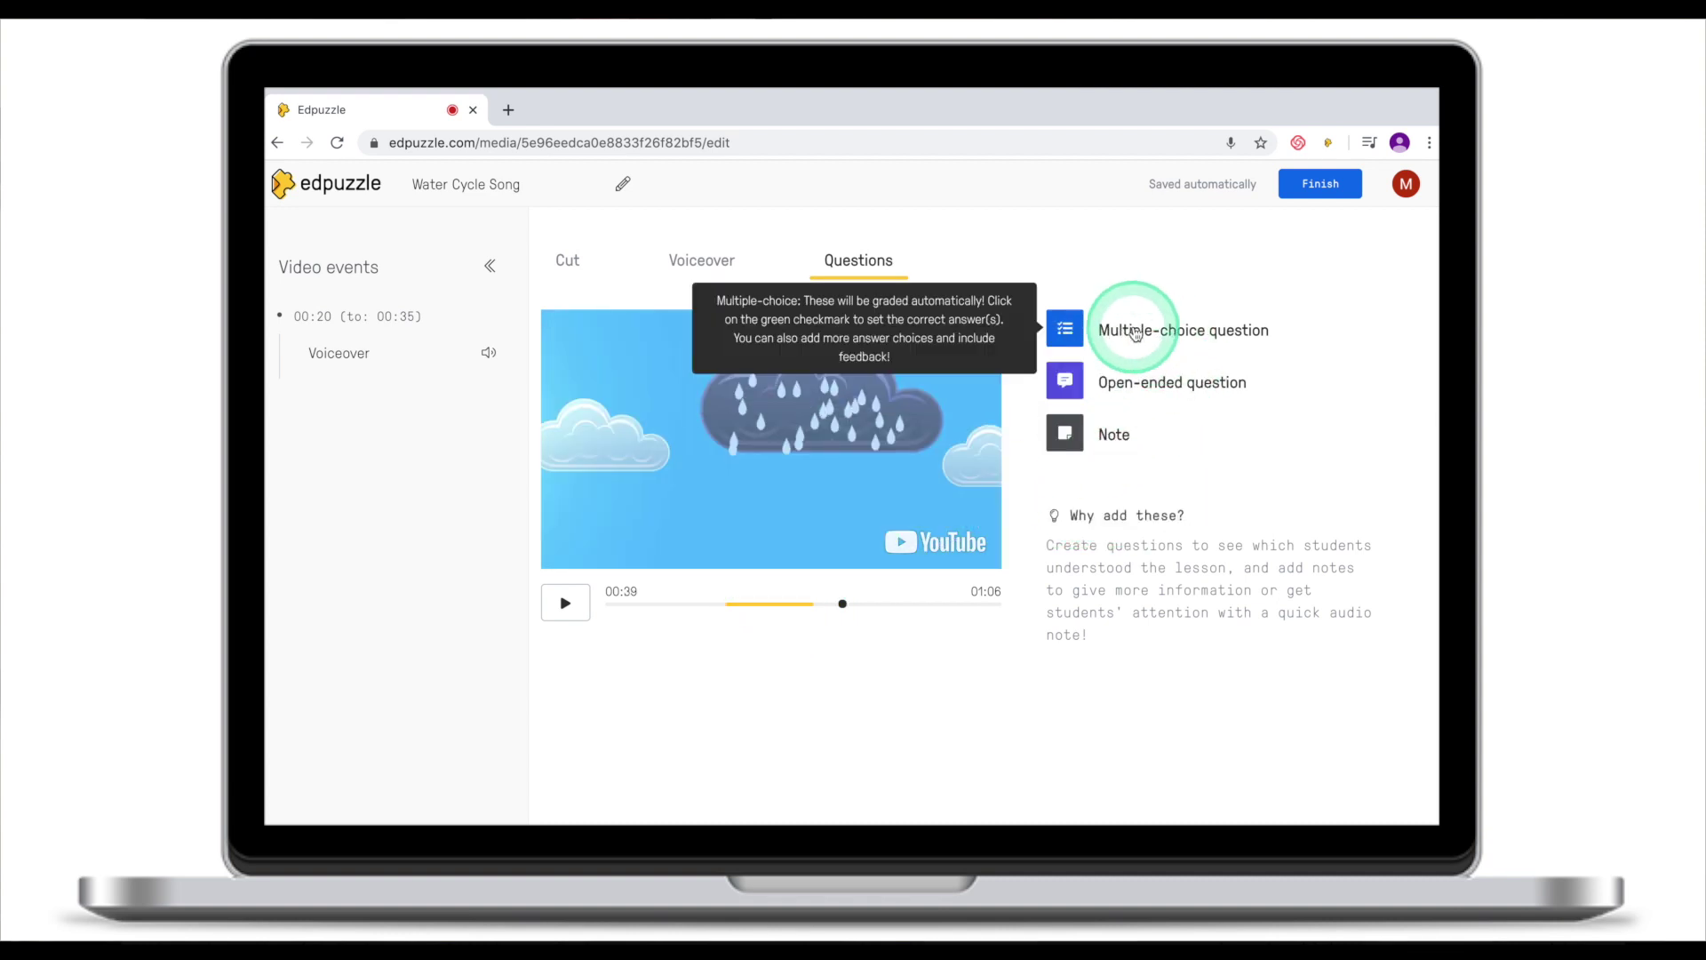
click(880, 606)
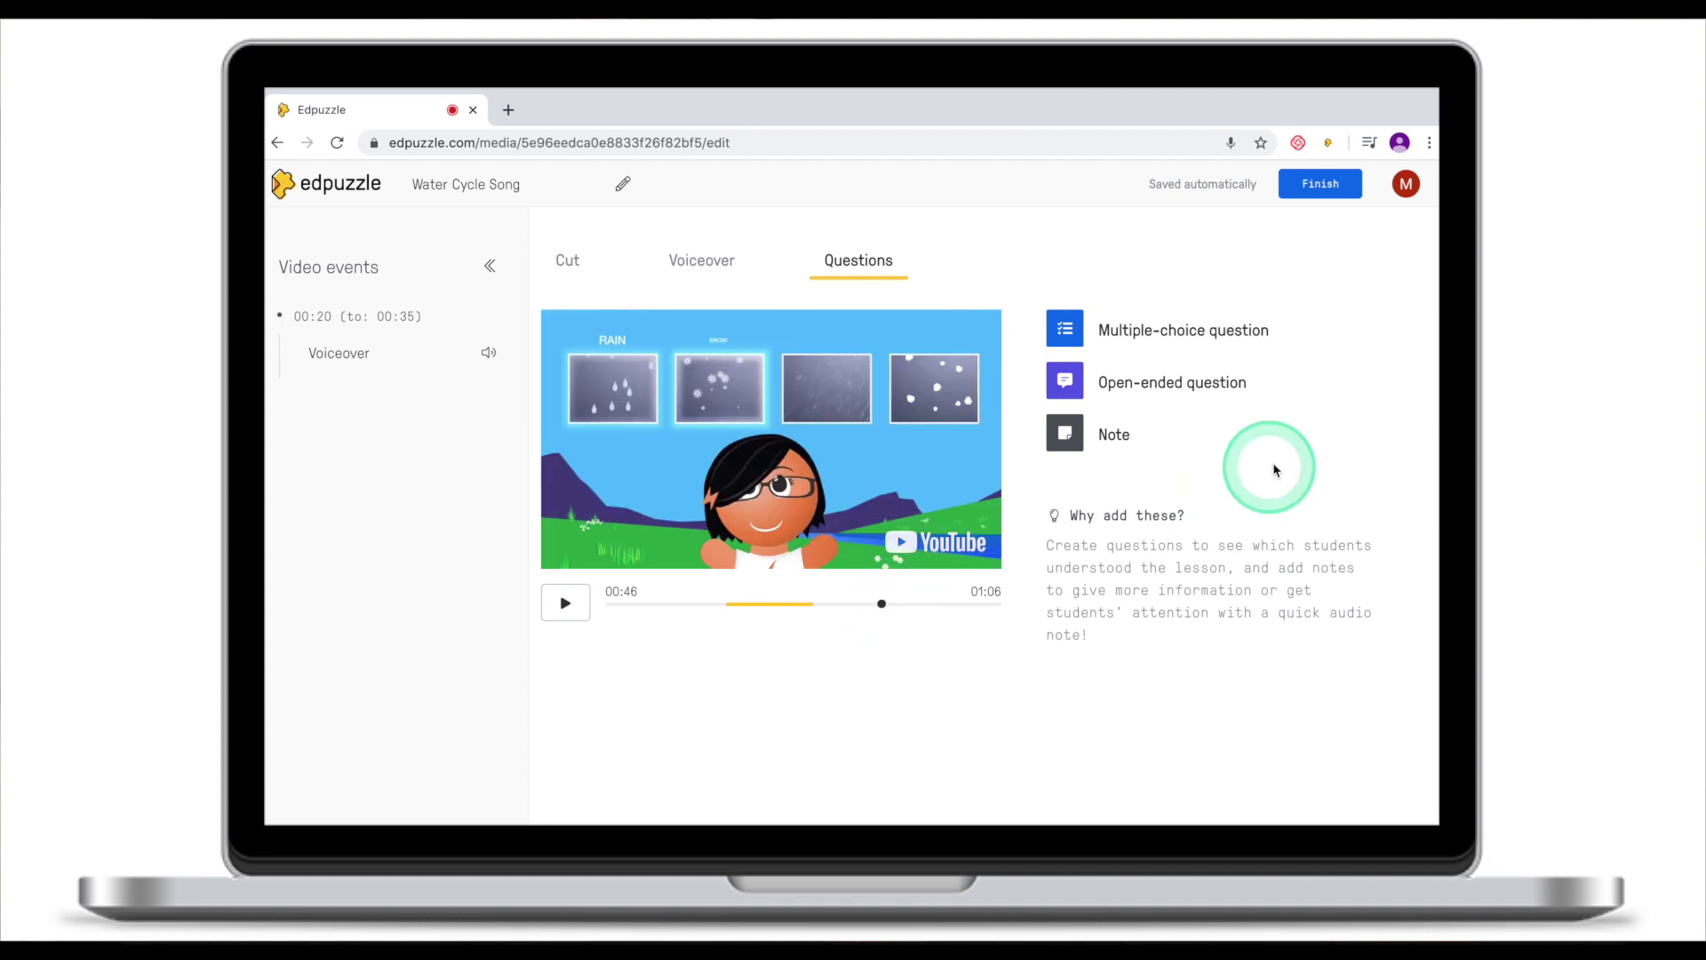
click(1164, 334)
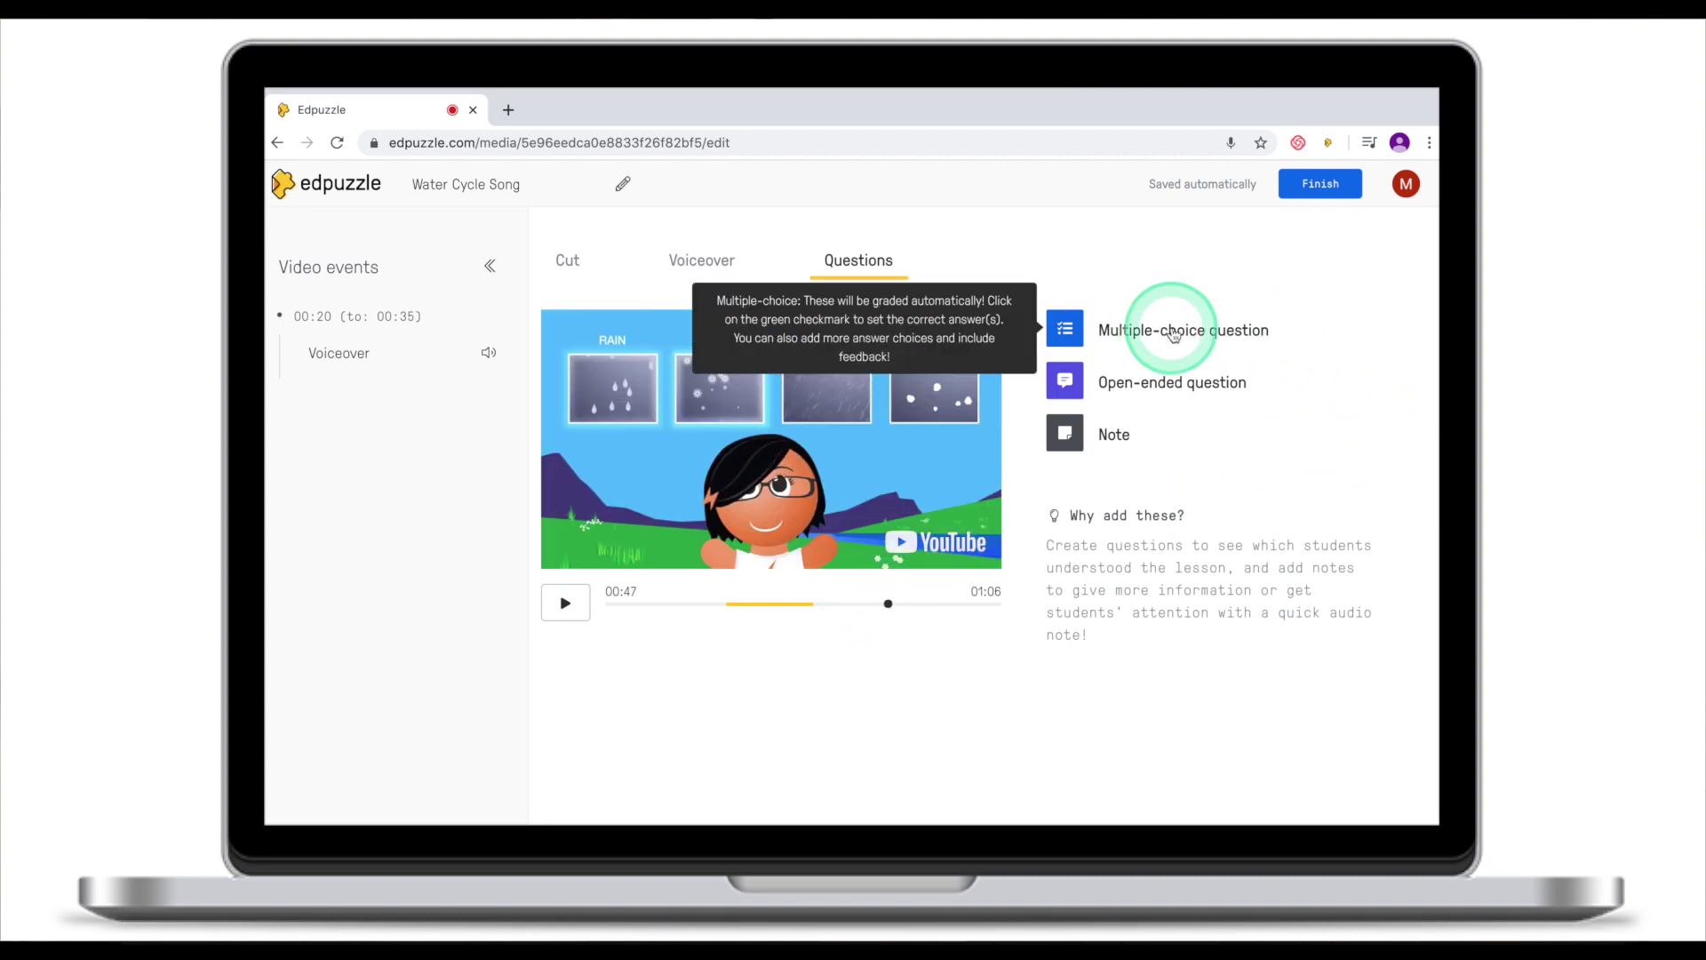
click(1197, 418)
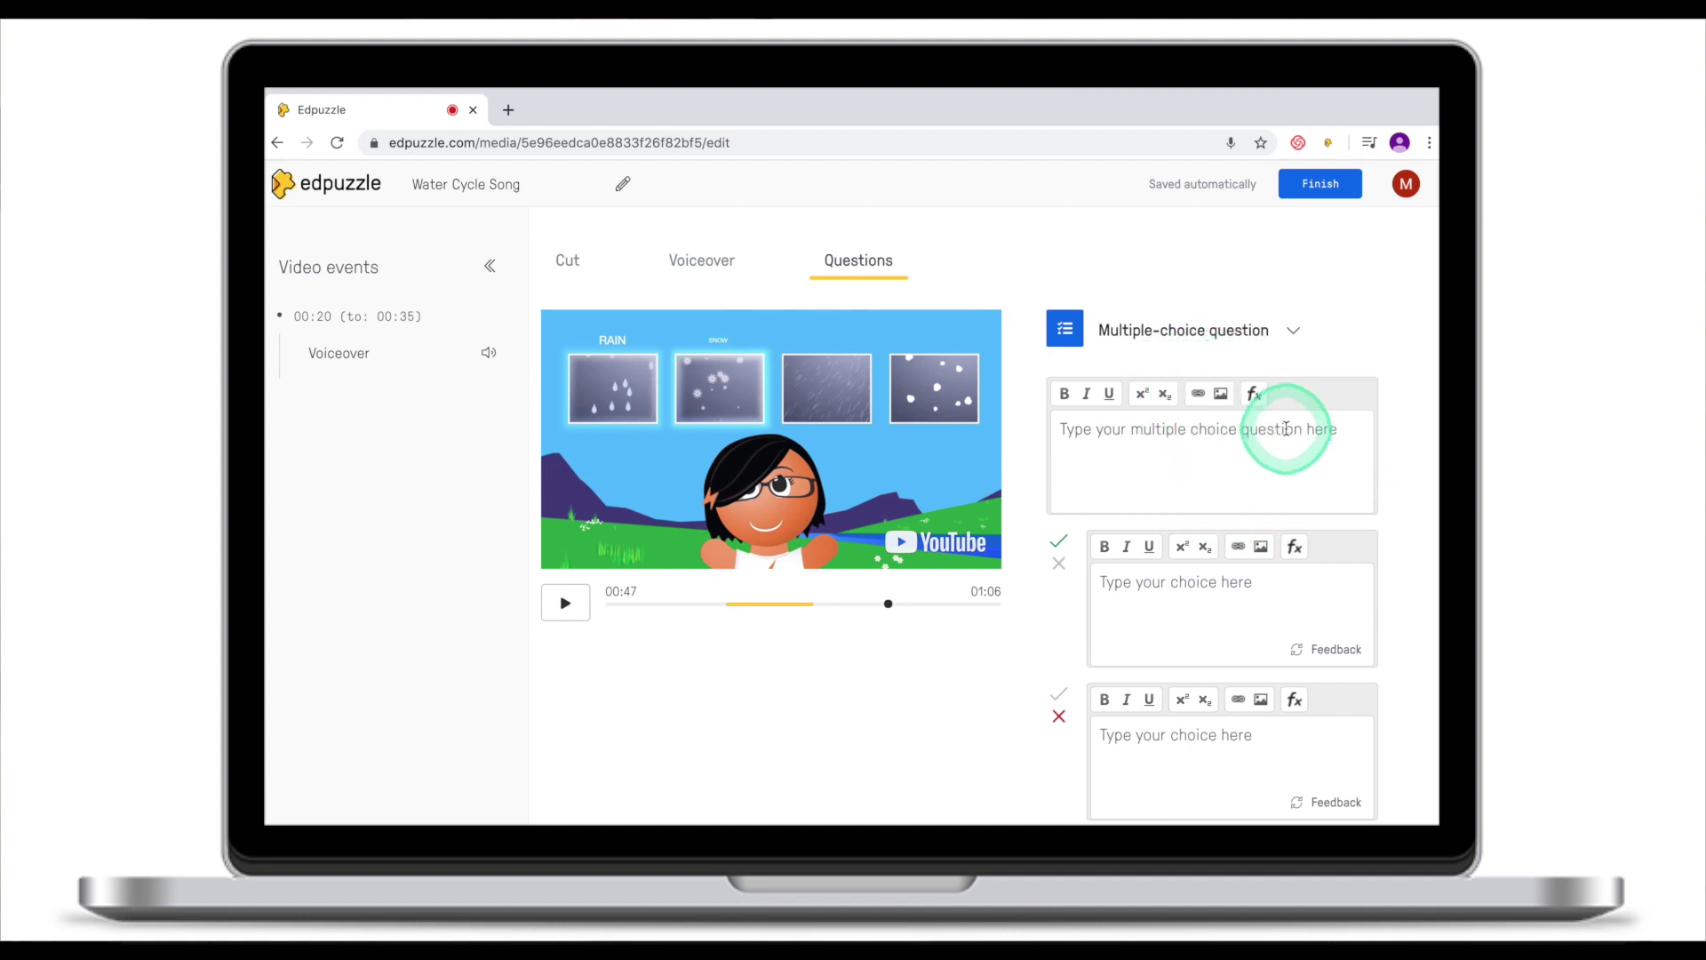
text(My question is here?)
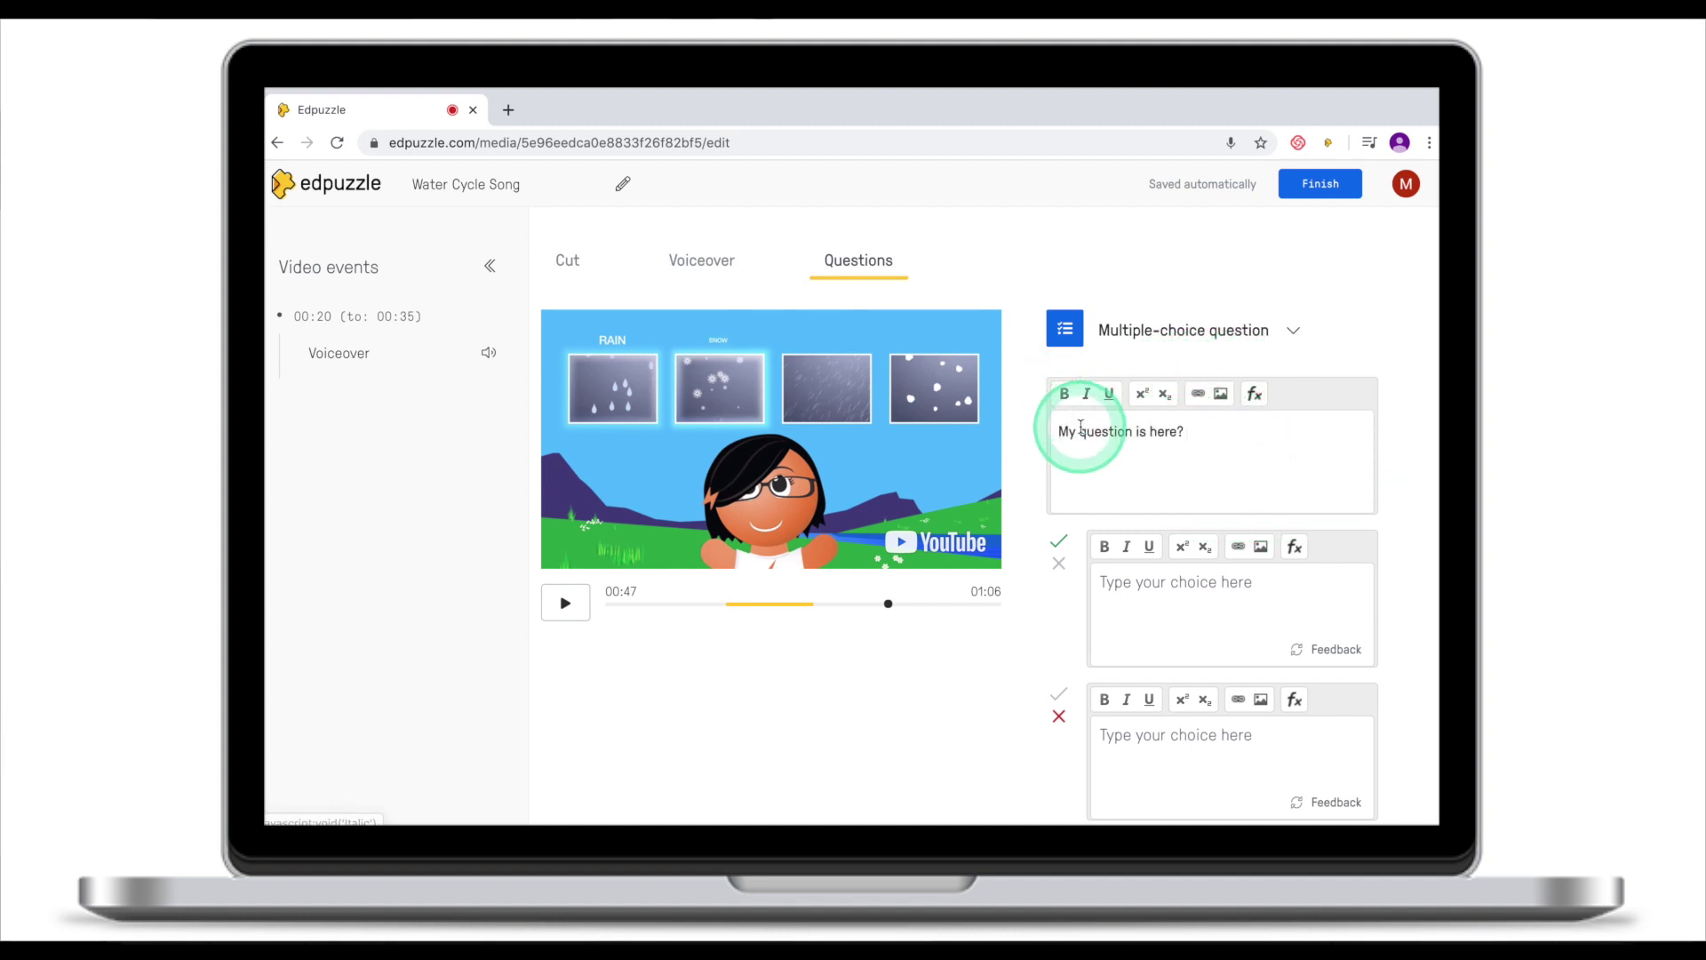
Bold 'question', underline 'here' and add a link in the question text
drag(1080, 430, 1132, 430)
click(1066, 397)
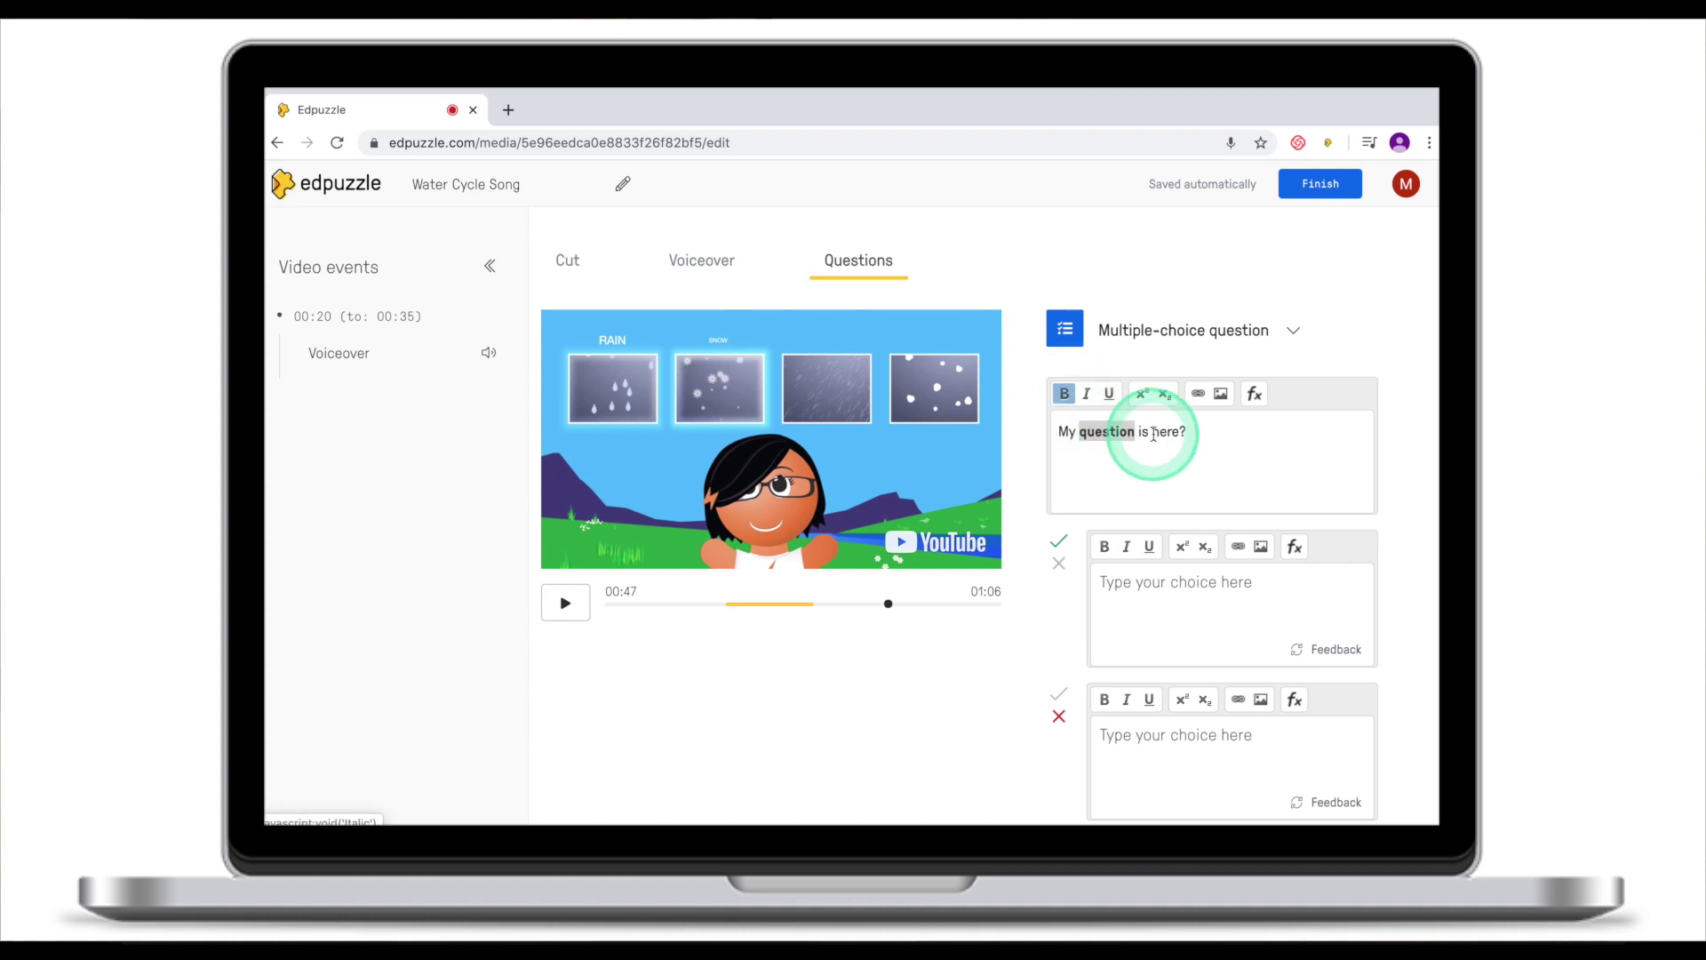
click(1112, 400)
click(1183, 425)
click(1198, 397)
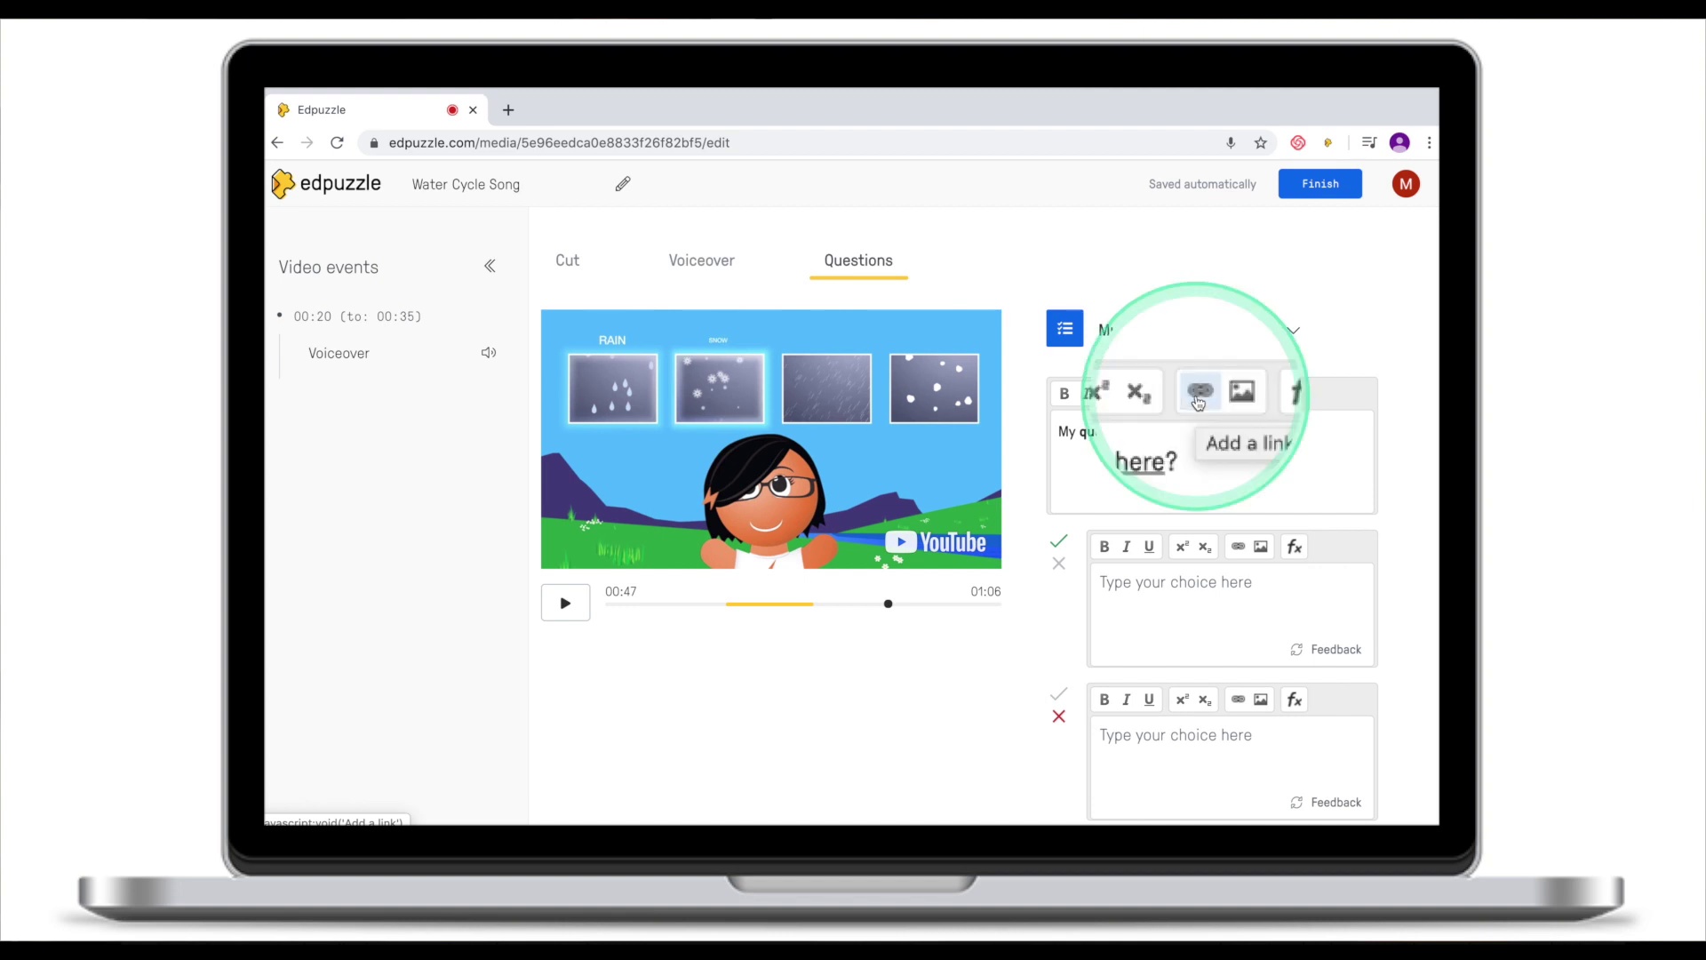
click(1255, 398)
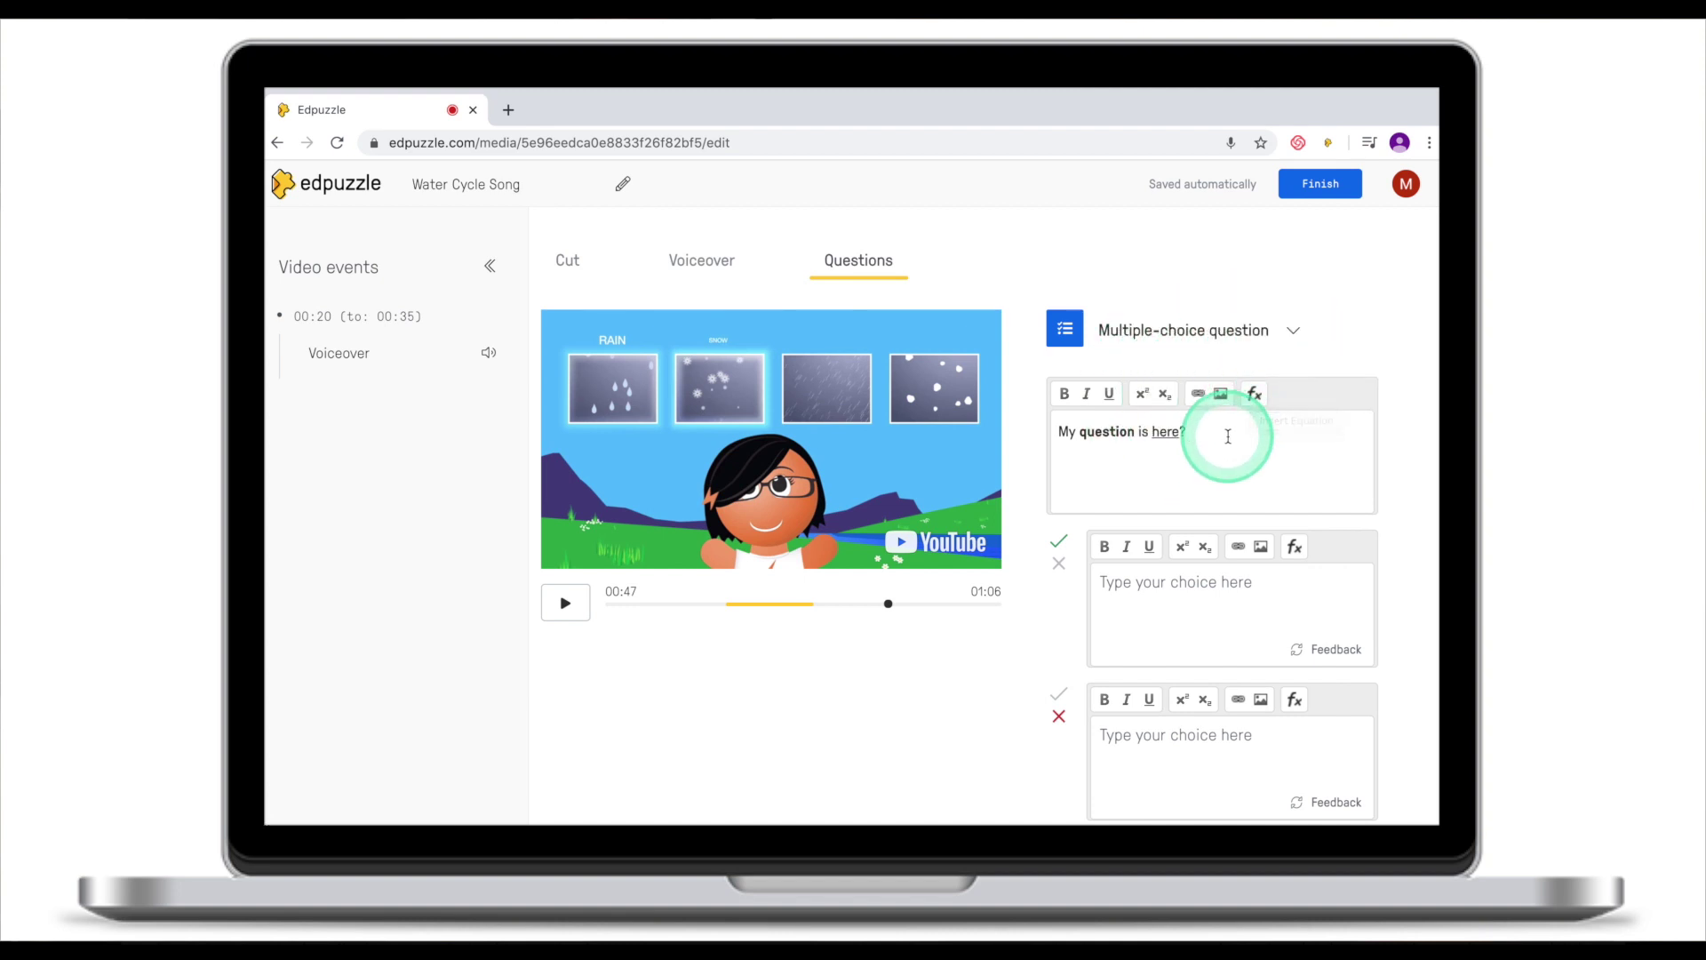
scroll(1219, 466, down, 2)
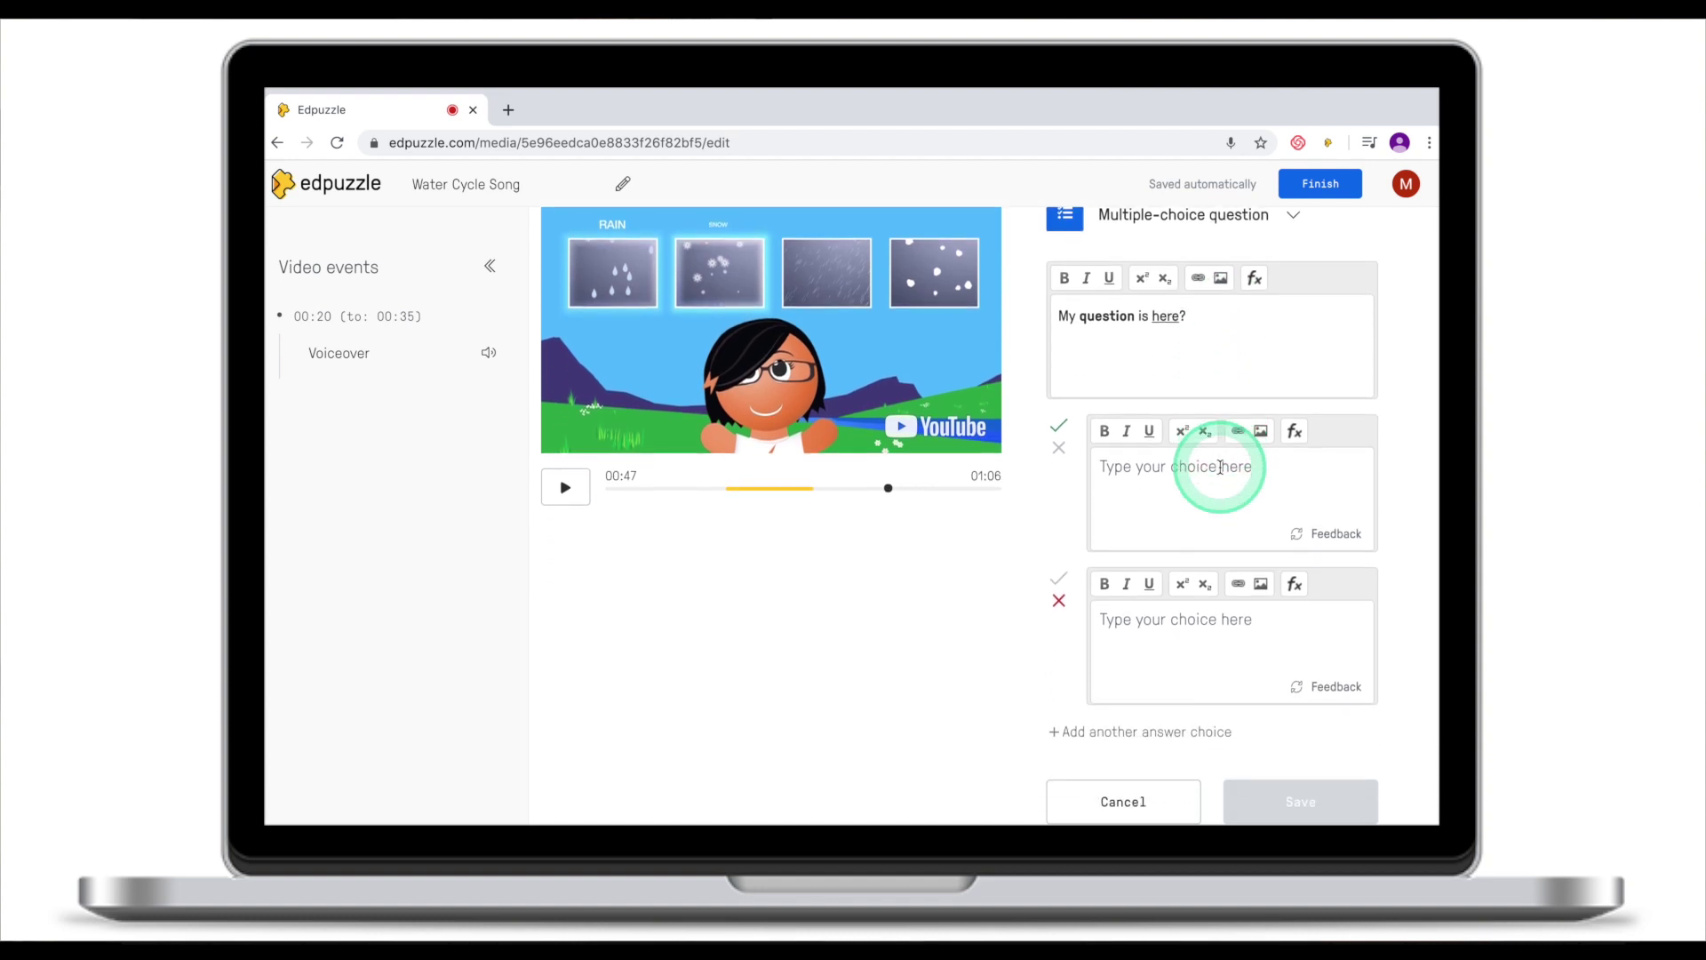
Enter answer choices 'This is answer A' and 'This is answer B'
click(1185, 469)
text(This is answer A)
click(1158, 622)
text(This is answer B)
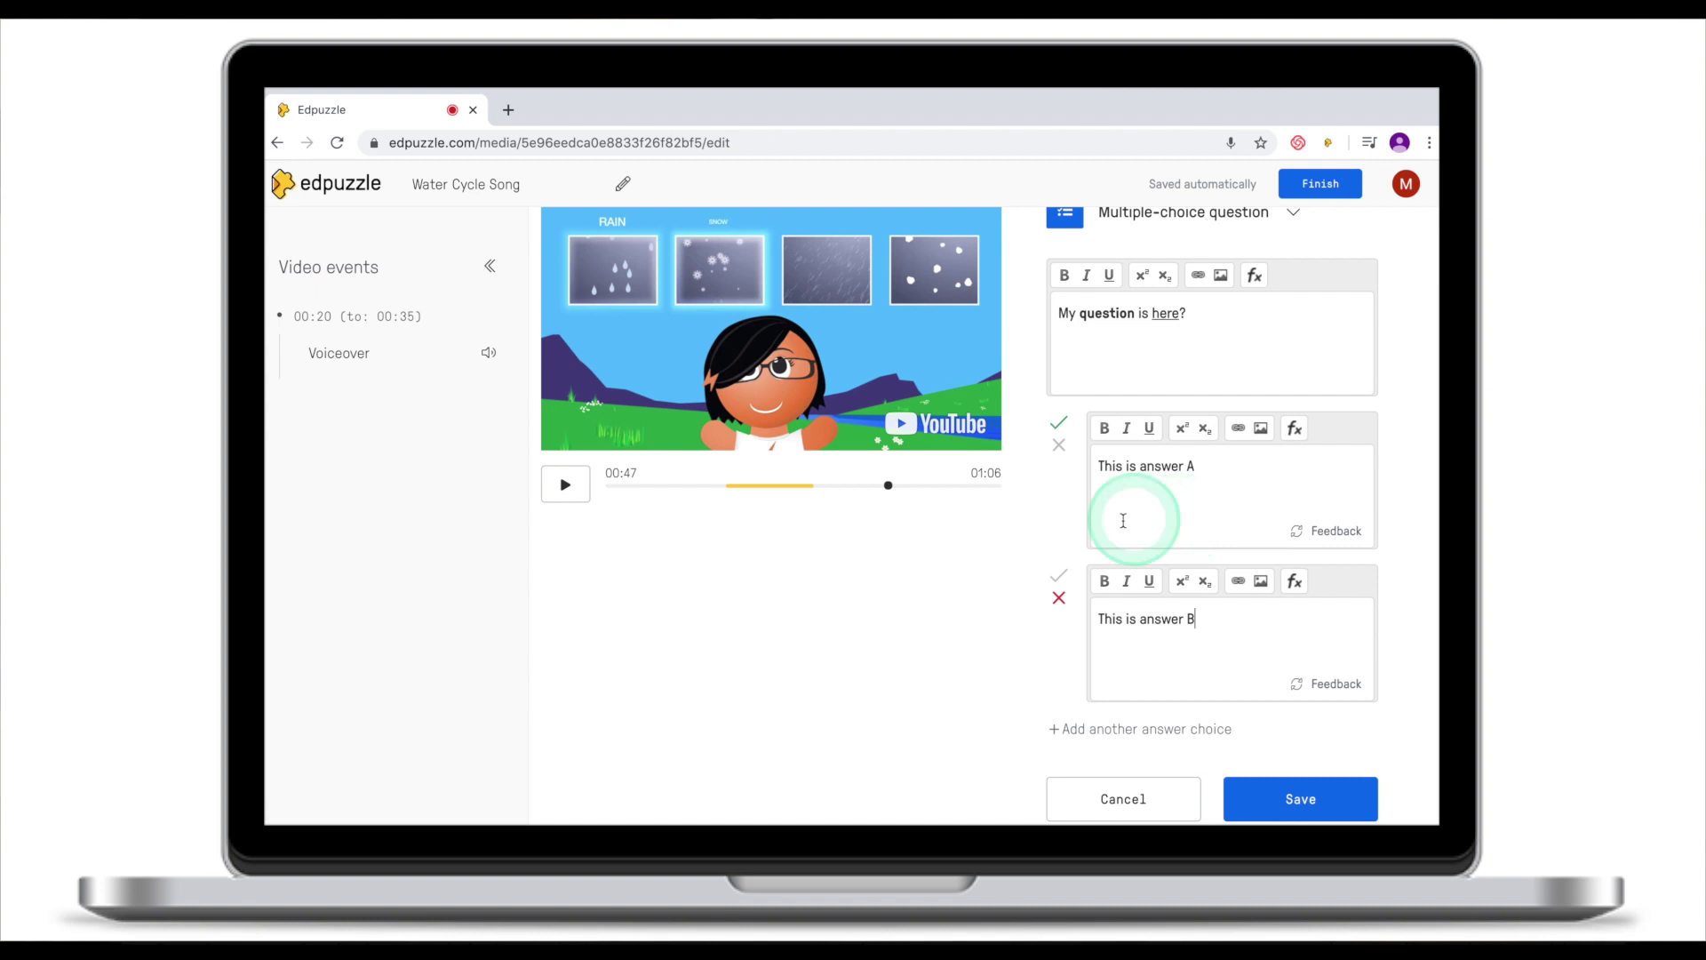
click(1059, 575)
click(1059, 599)
click(1196, 466)
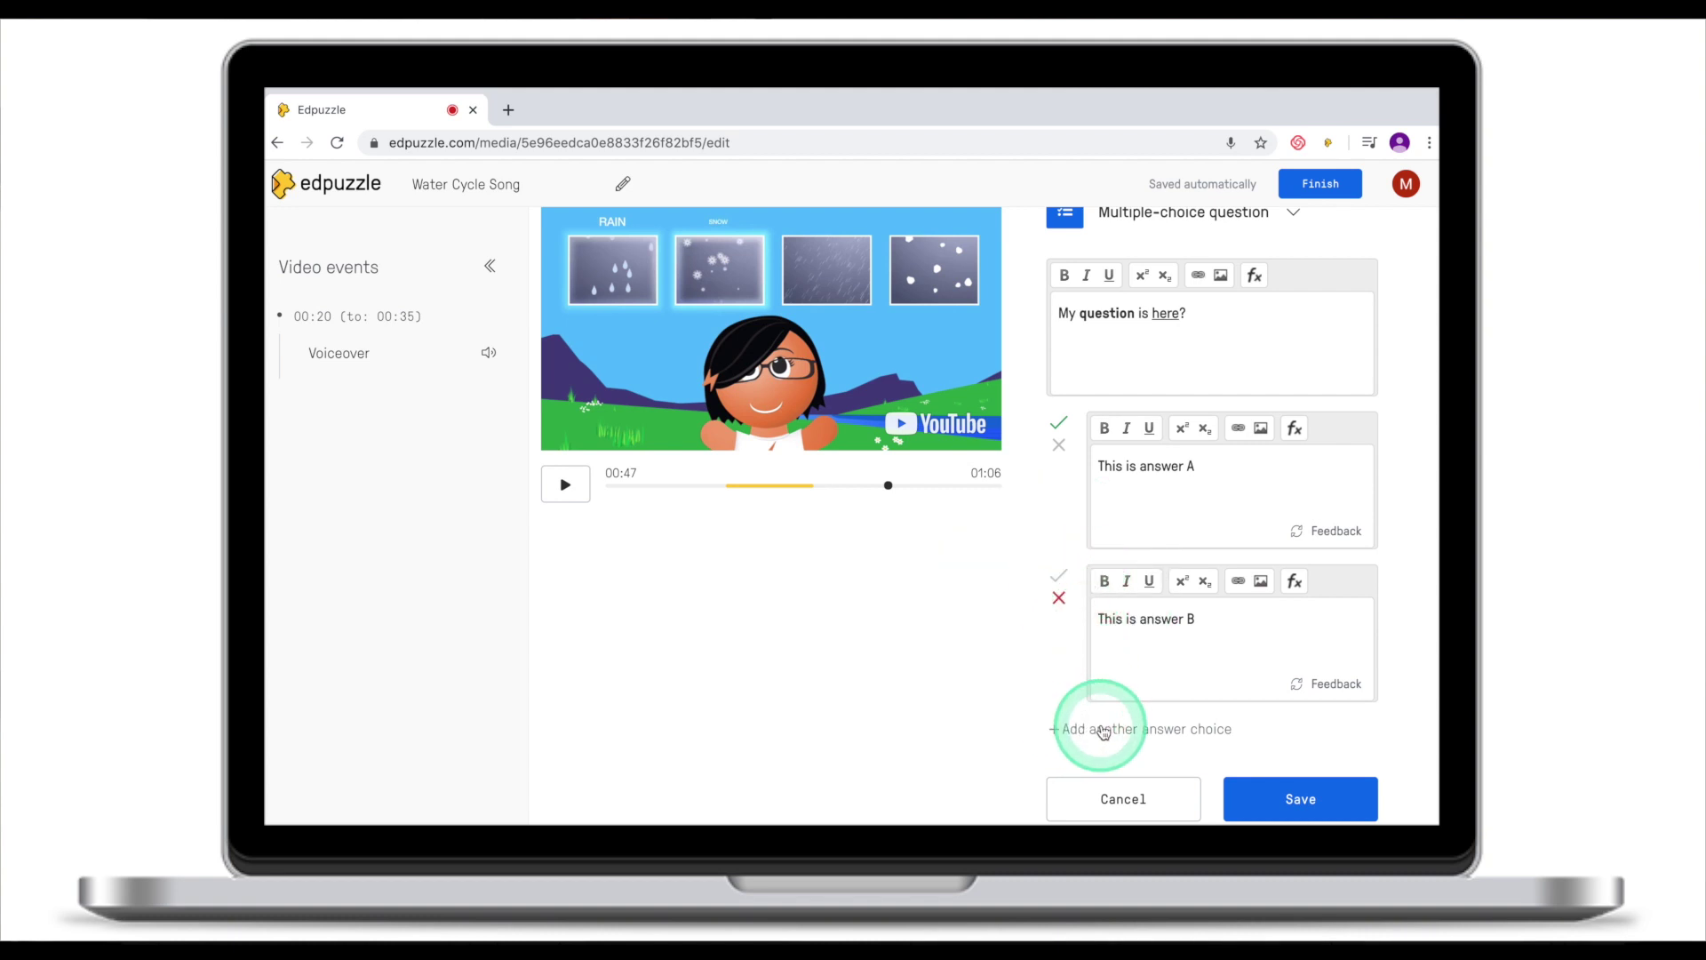
Add a third choice 'This is my answer C' and save the question
click(1143, 732)
text(This is my answer C)
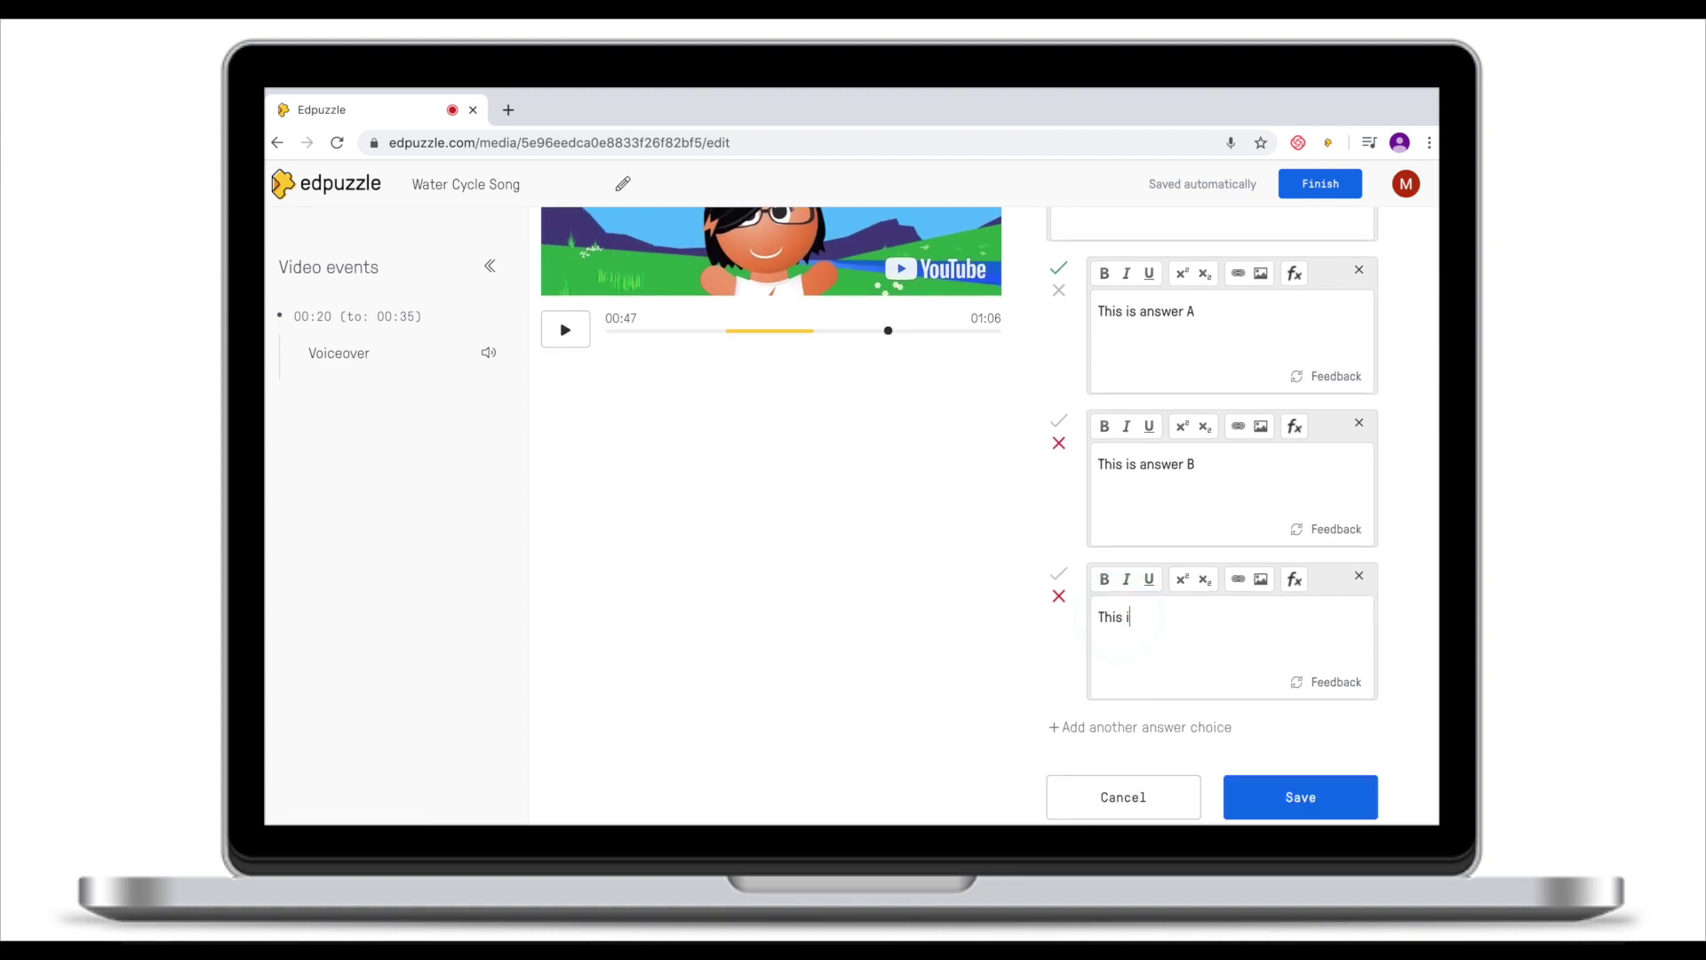
click(1059, 576)
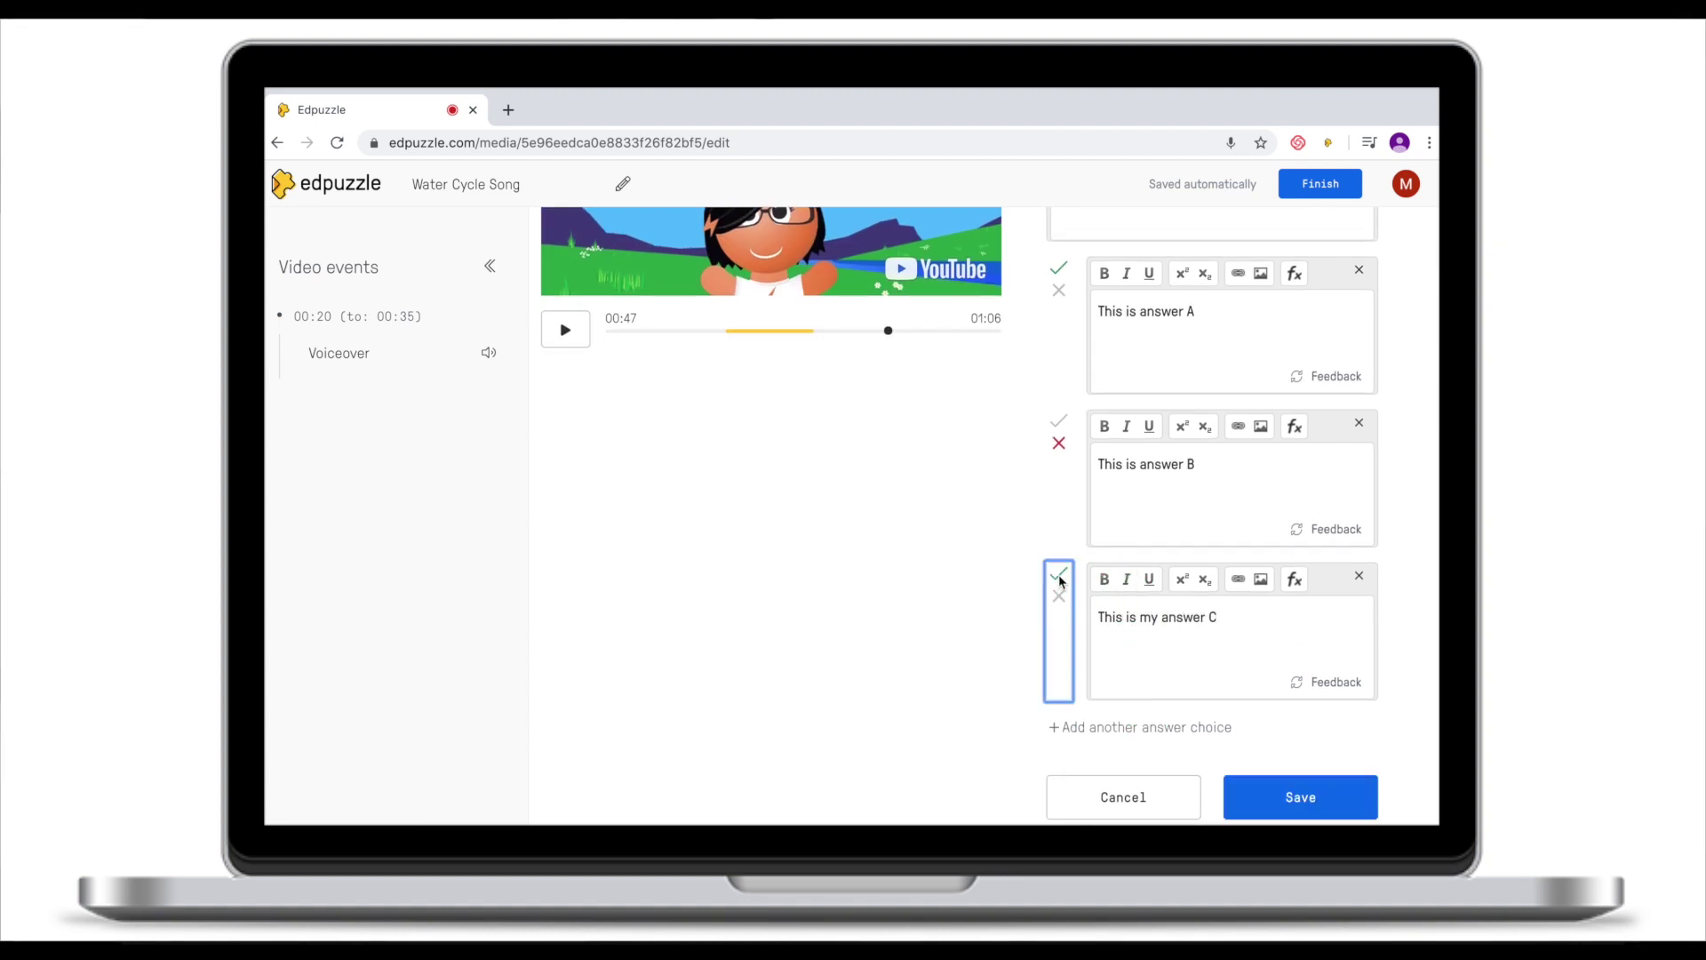
click(1059, 597)
scroll(1052, 440, up, 2)
scroll(1048, 447, up, 1)
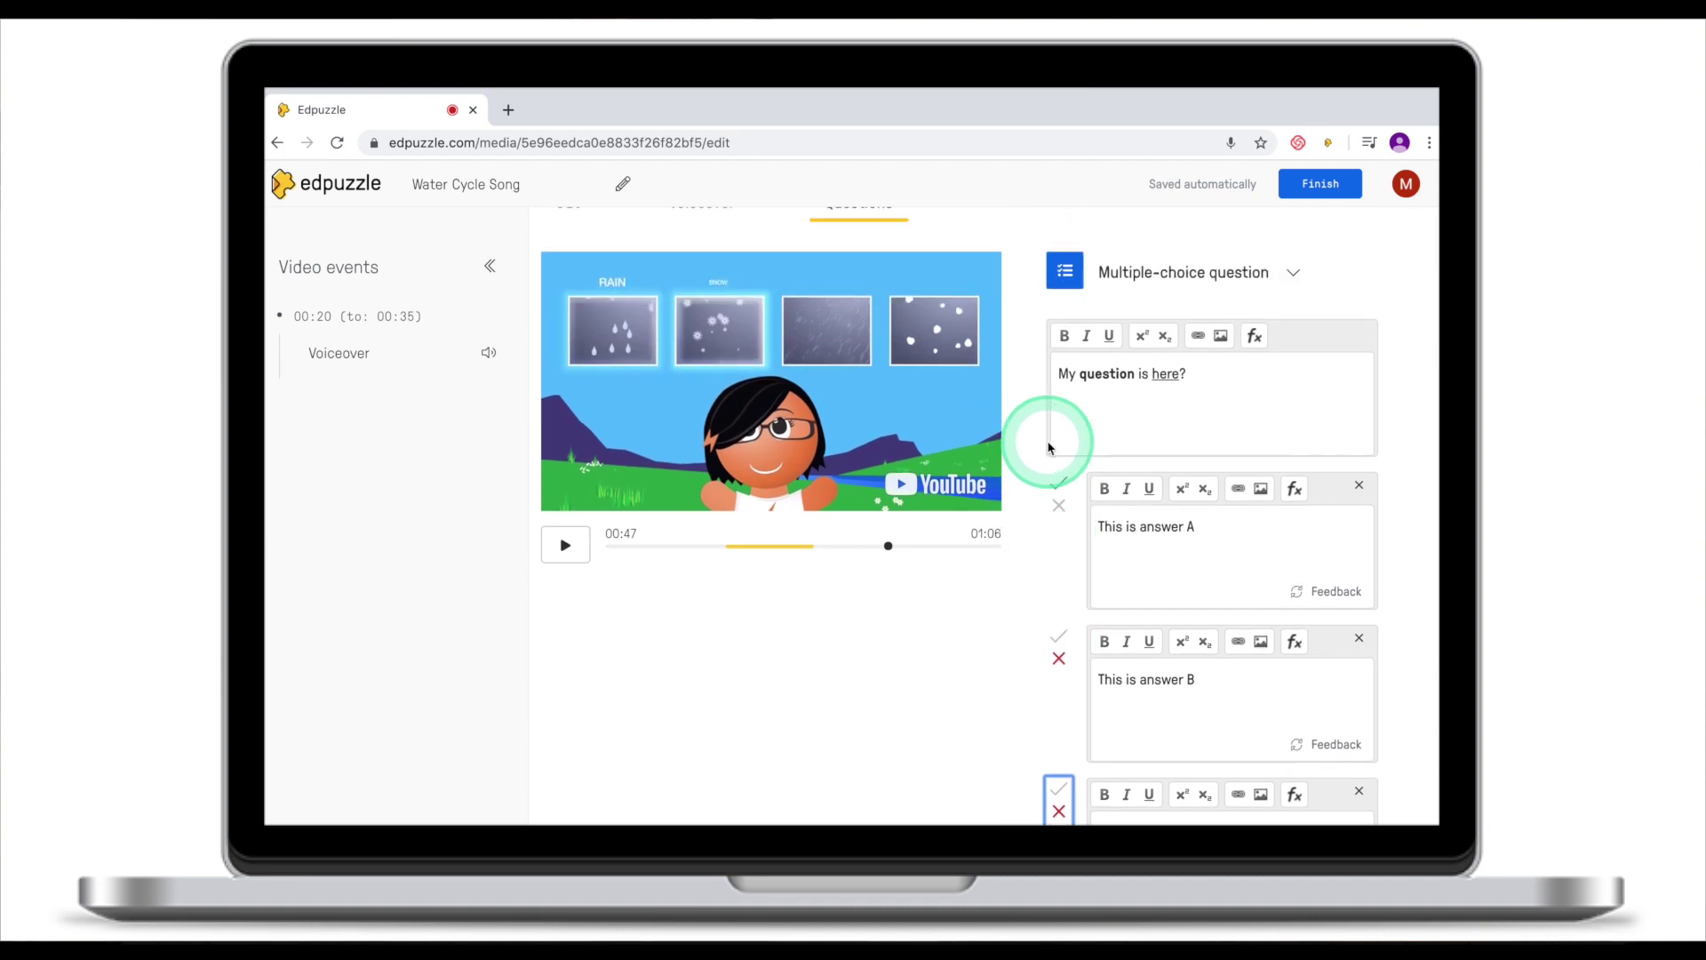
scroll(1051, 444, down, 4)
click(1293, 648)
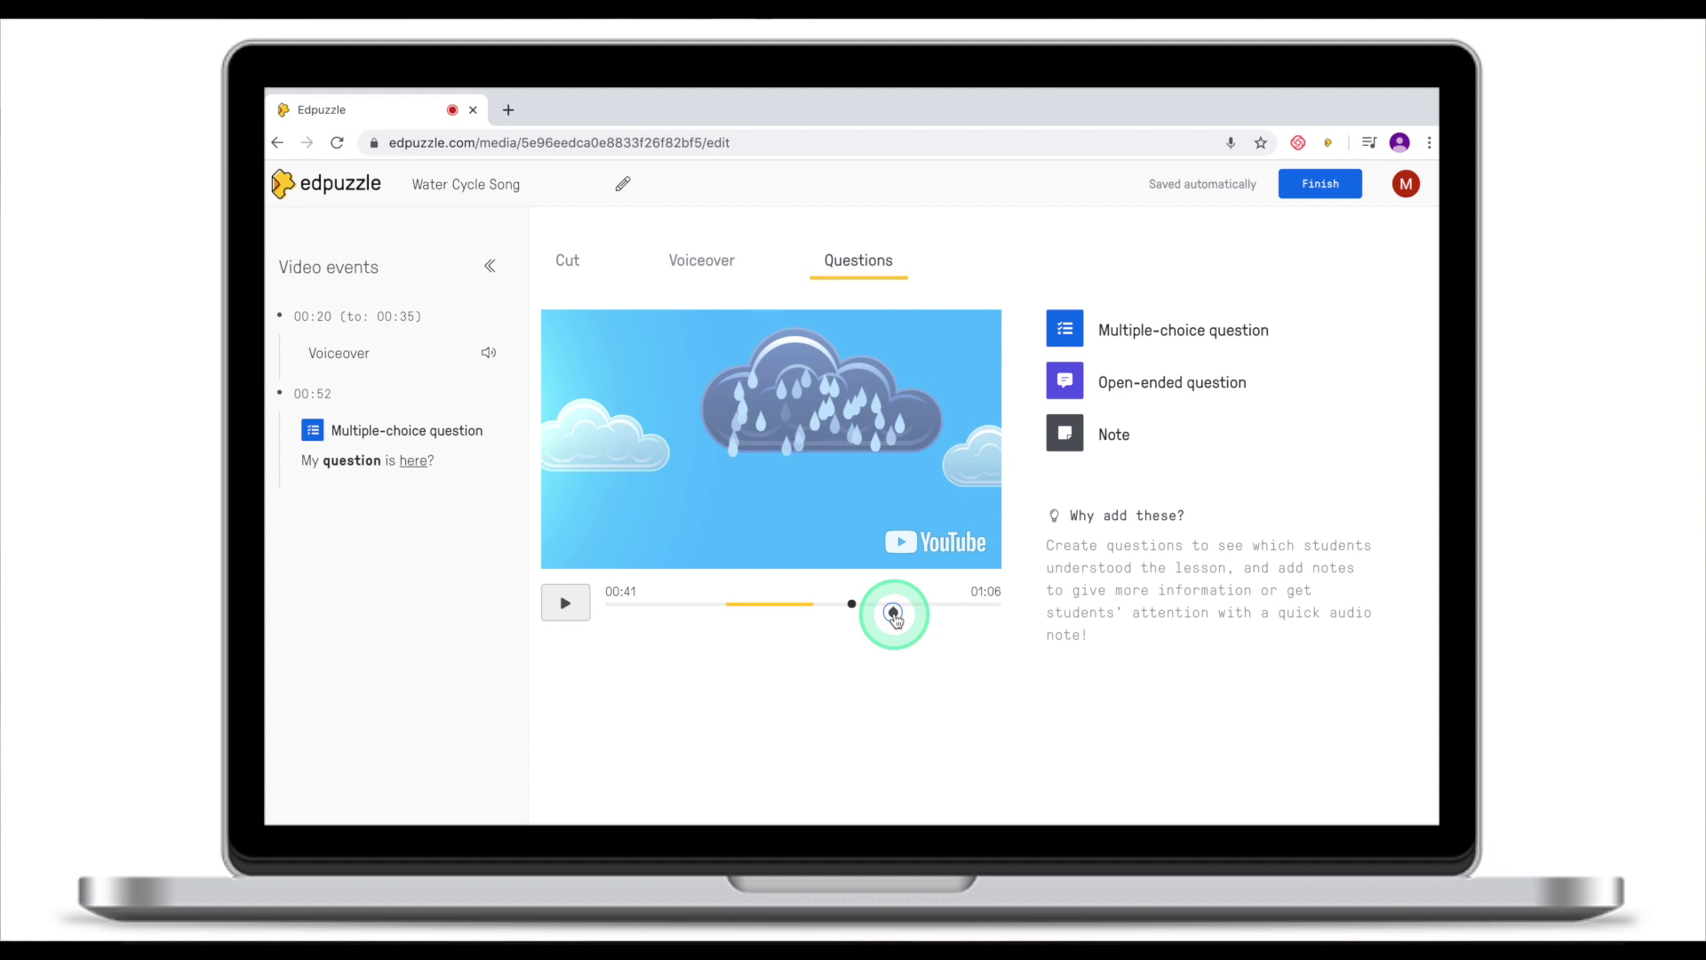
Drag the multiple-choice question marker to 00:46, continue, and seek back to about 00:20
drag(883, 616, 882, 611)
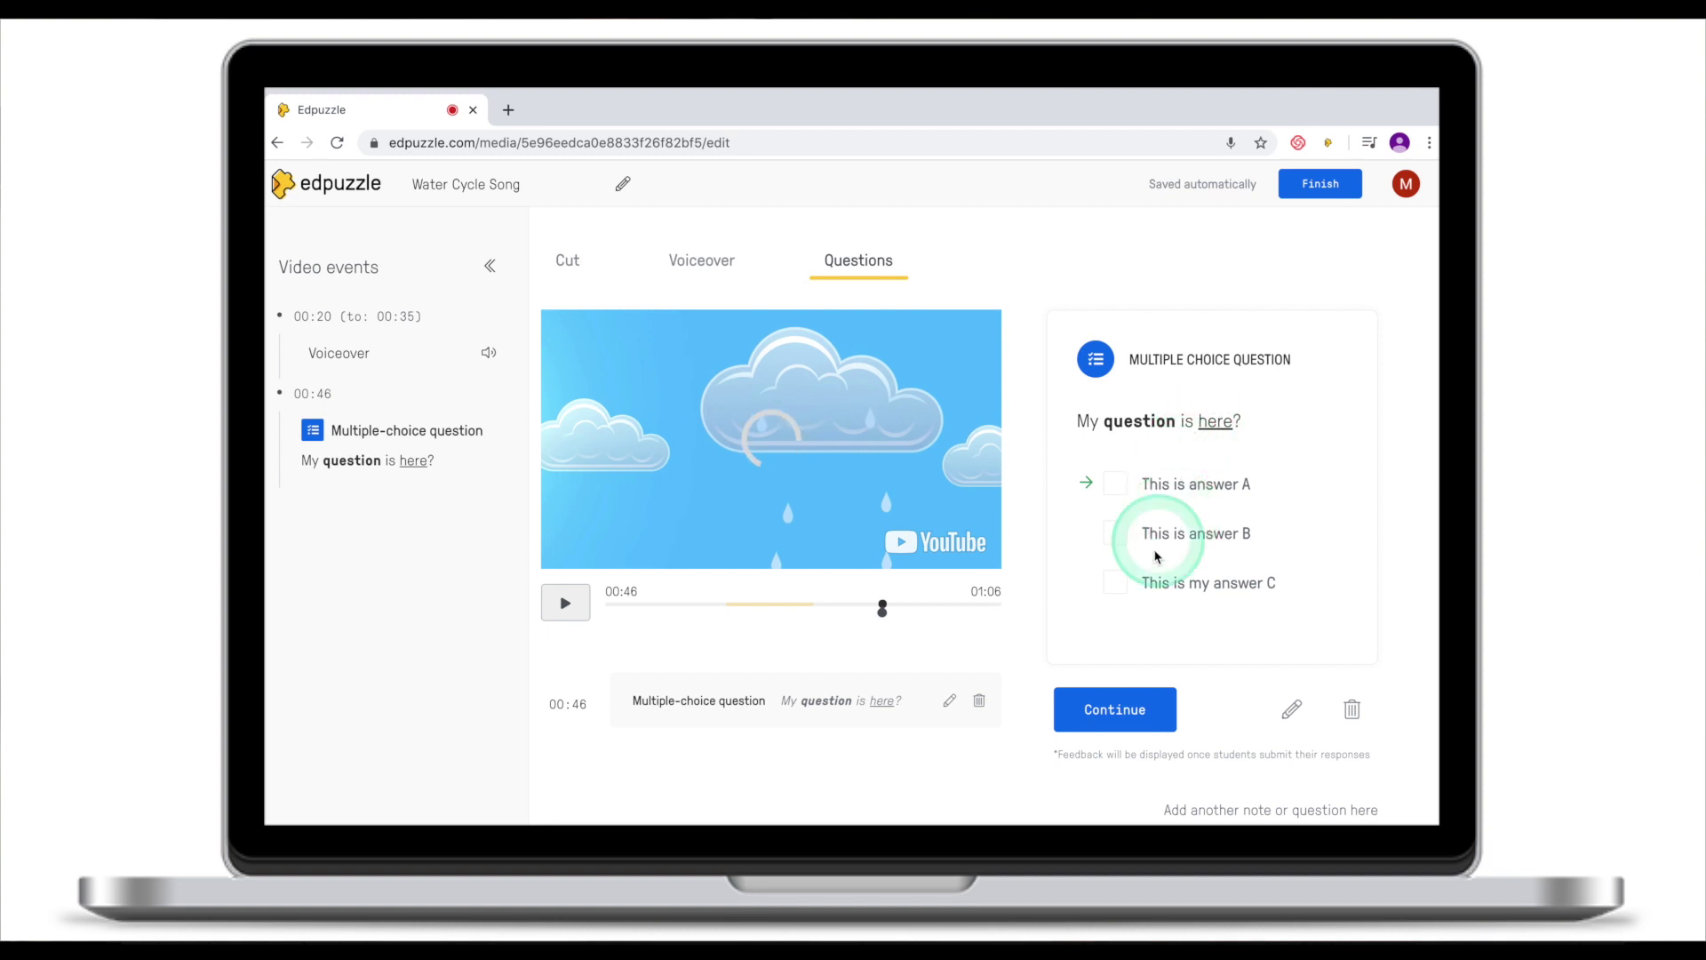
click(1152, 699)
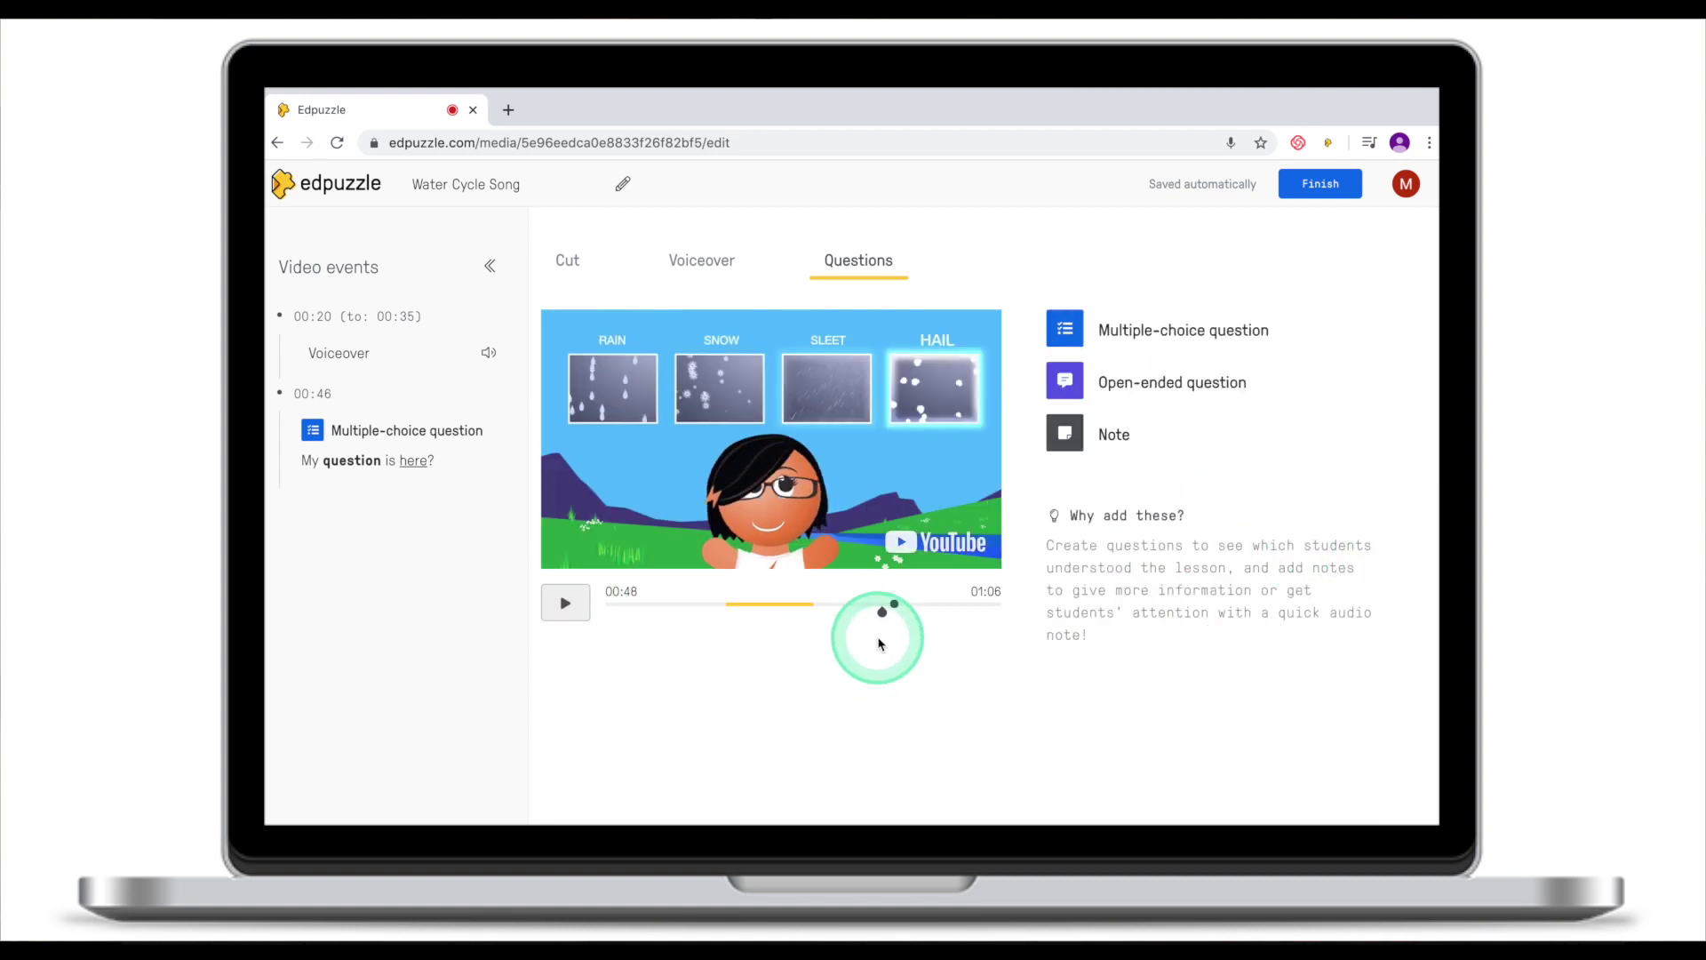
click(883, 615)
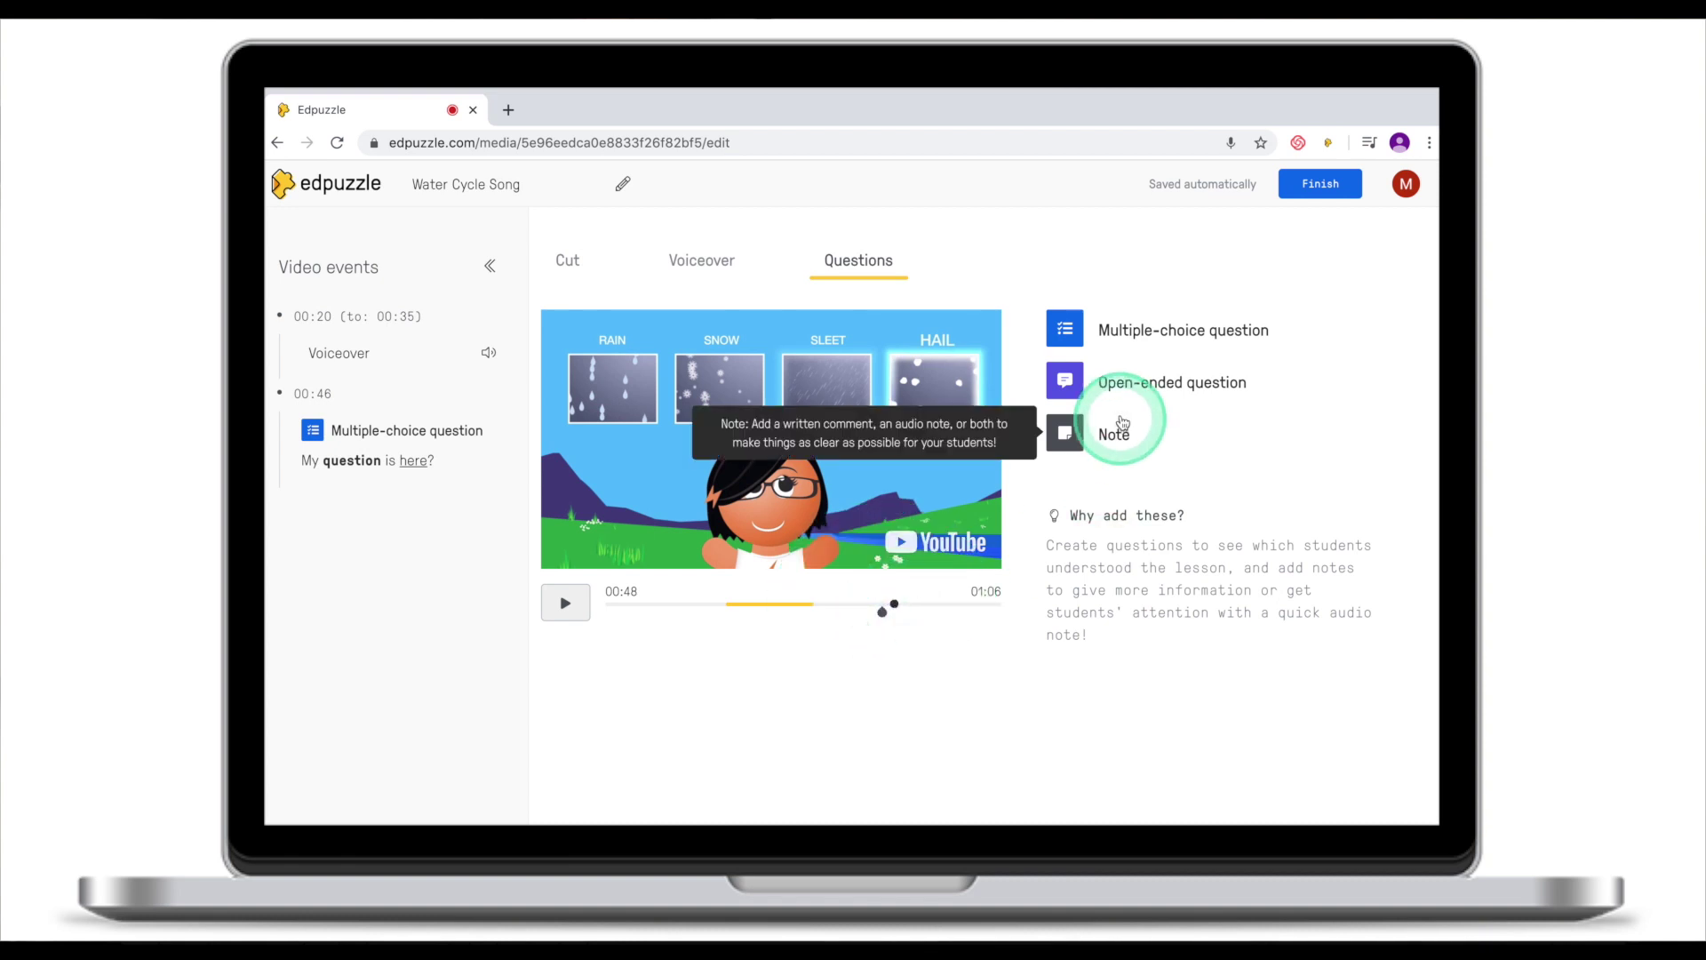
drag(887, 608, 678, 603)
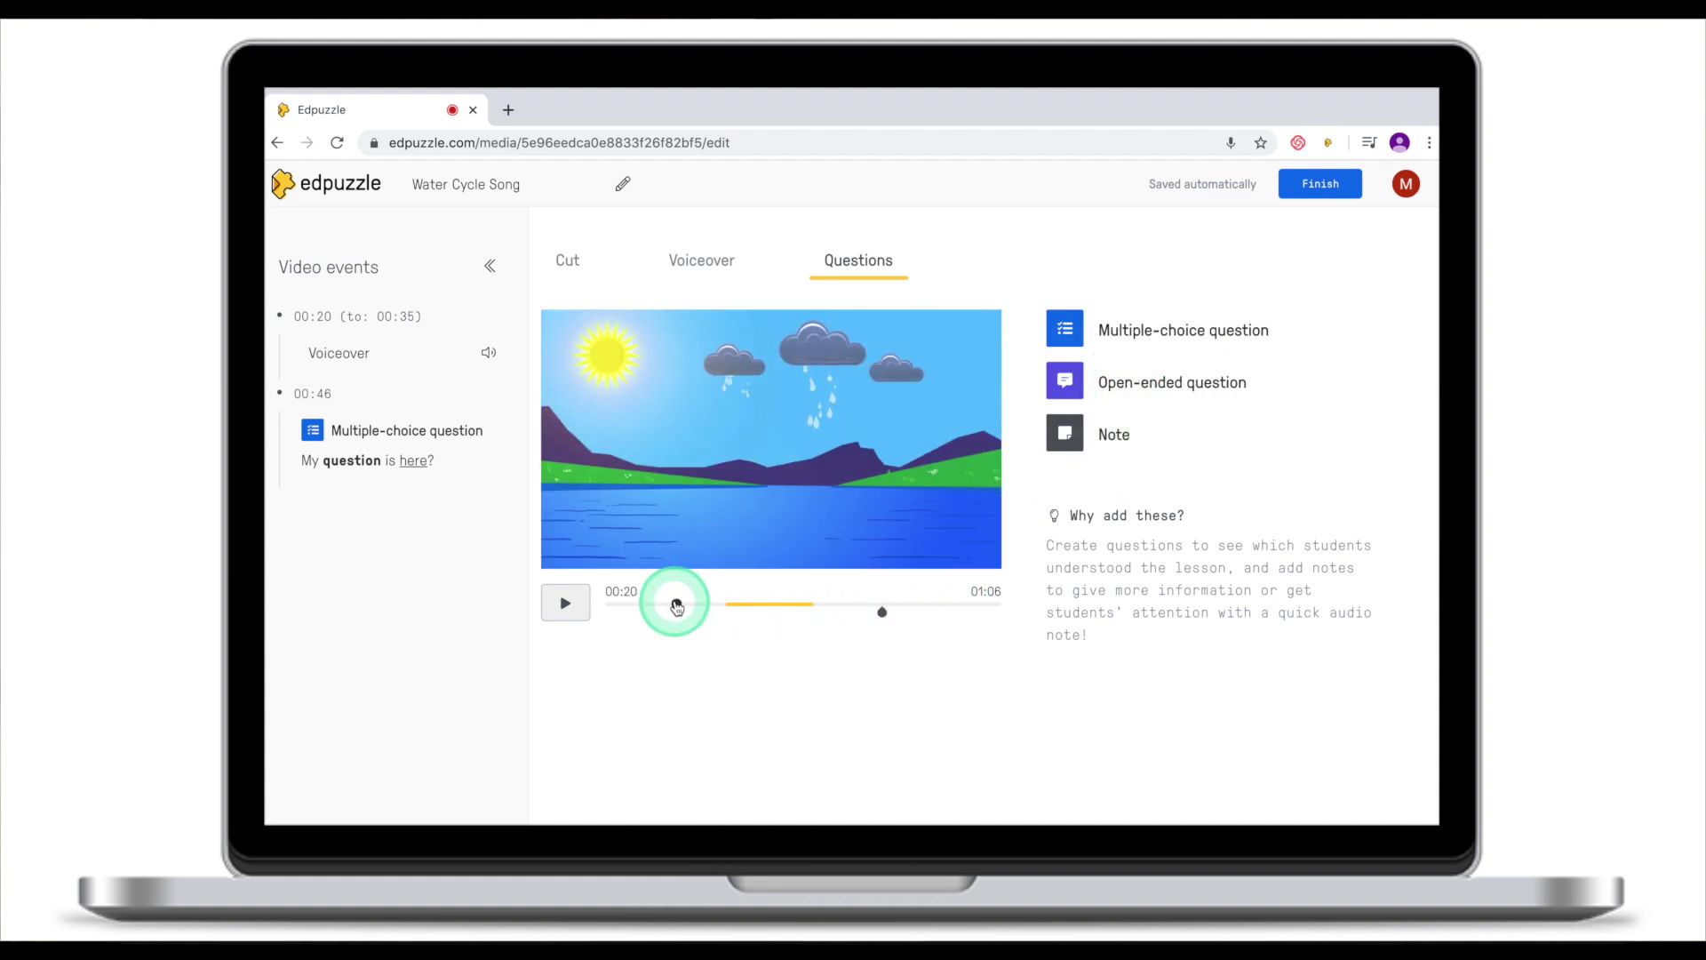
Save the open-ended question 'This is my question.' and drag its marker to 00:18
click(1150, 385)
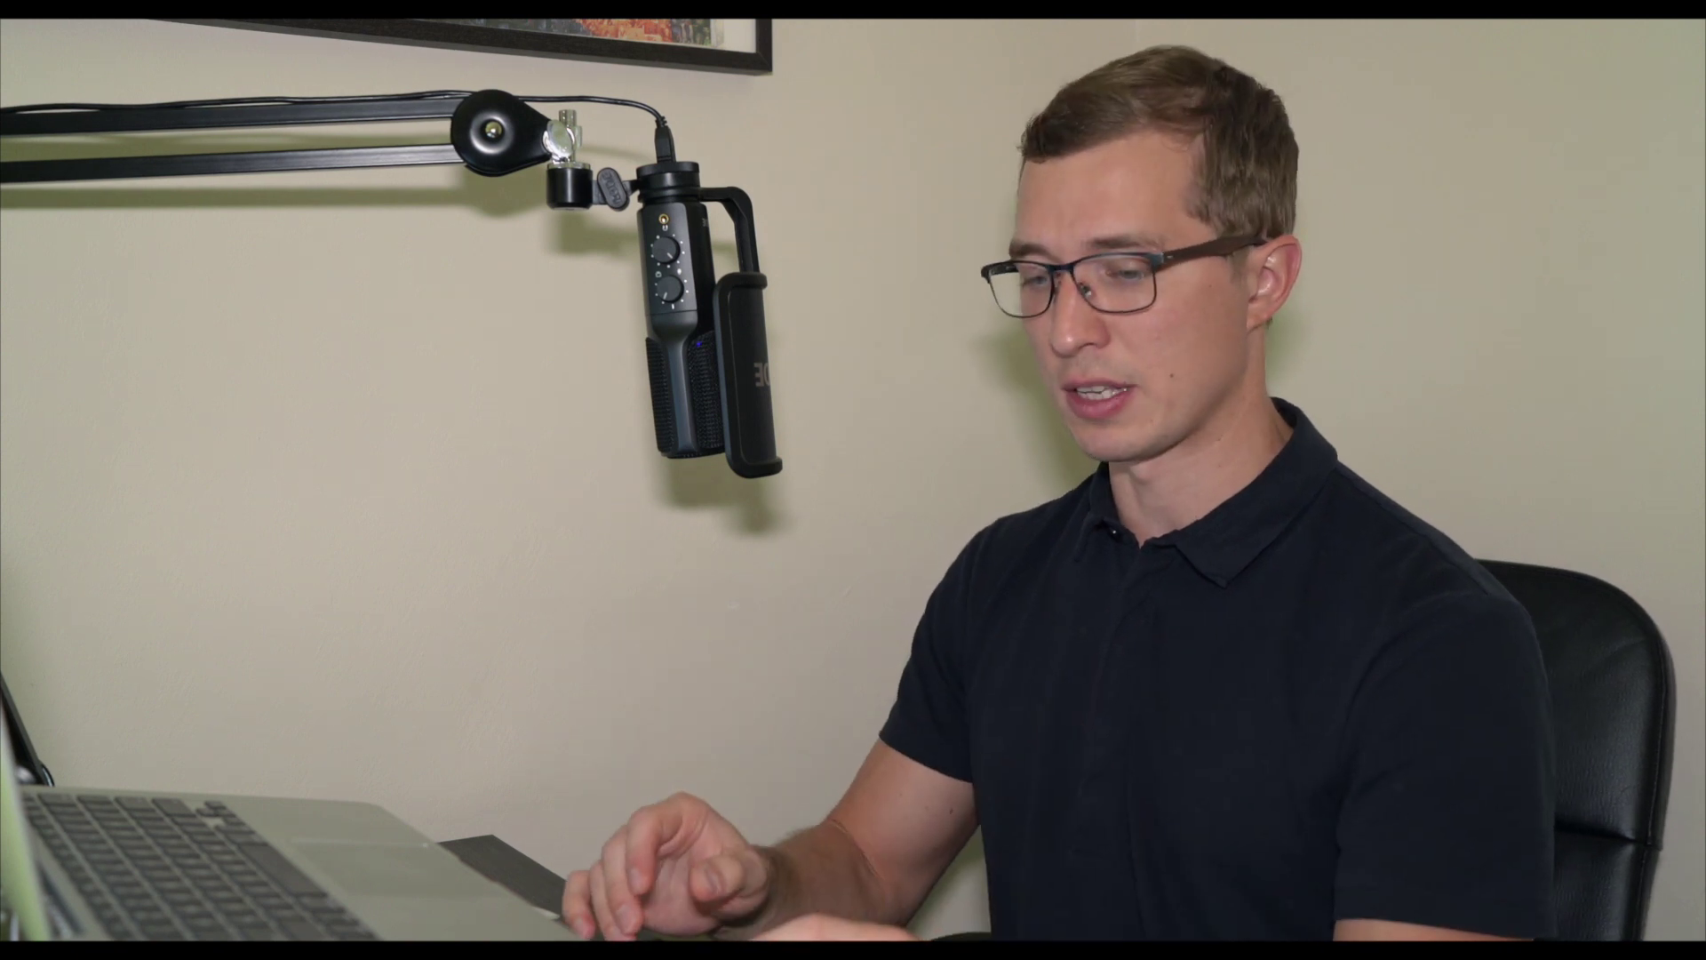
text(qu)
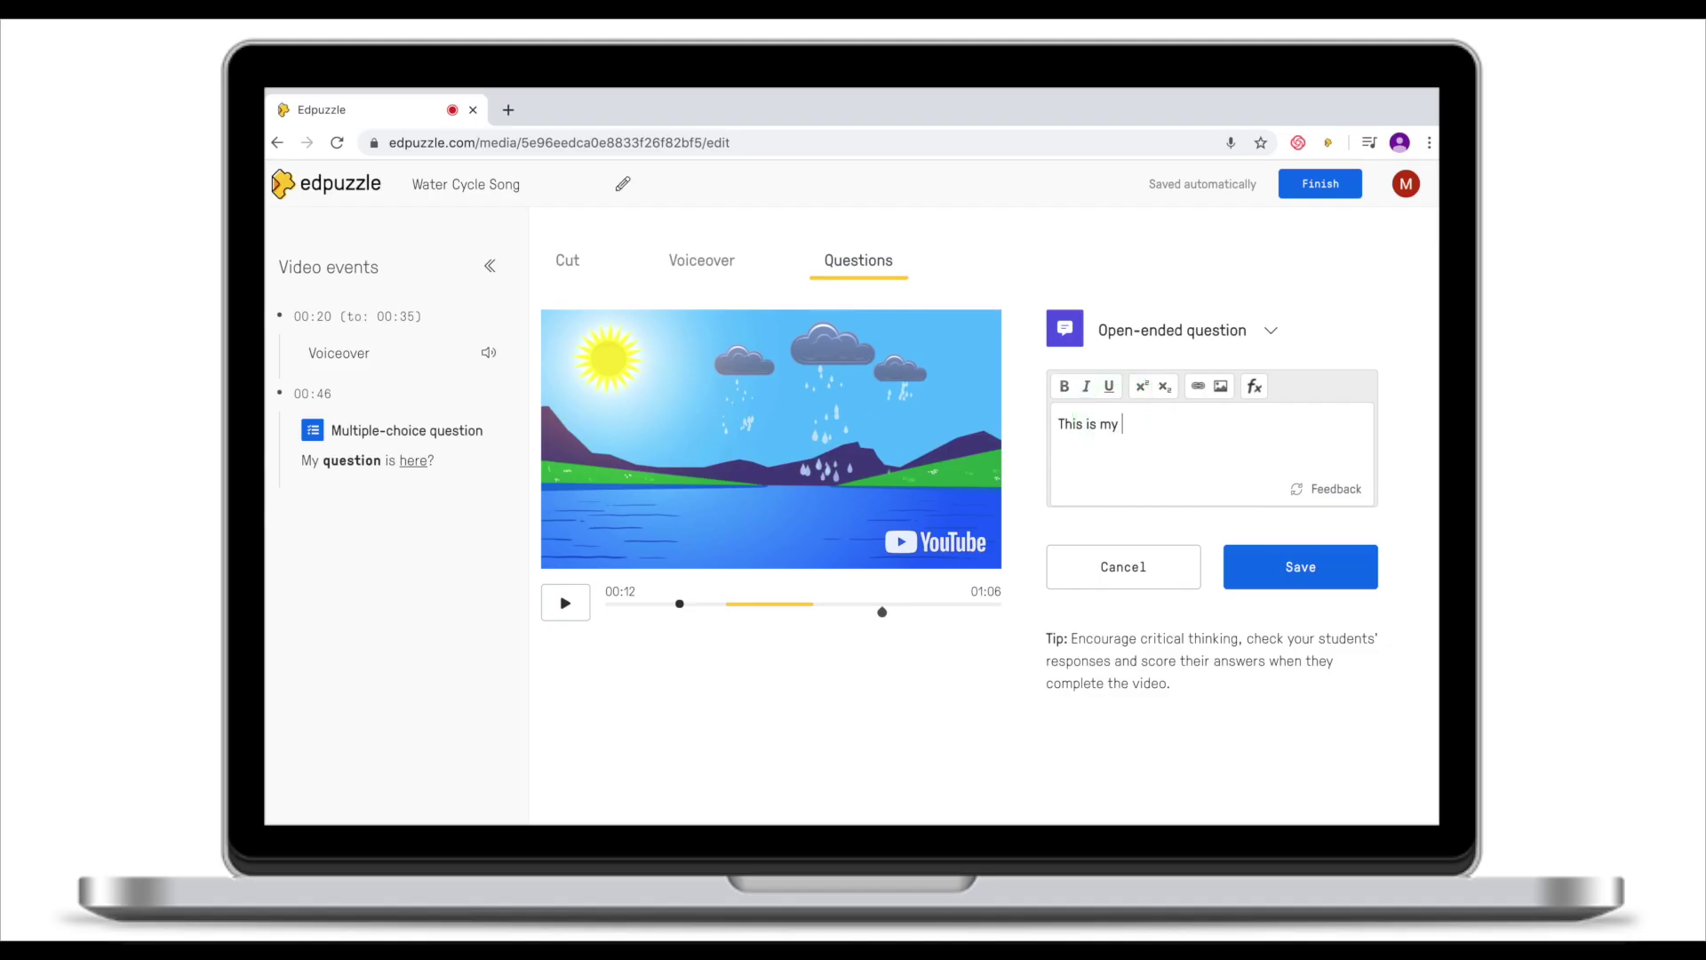
text(question.)
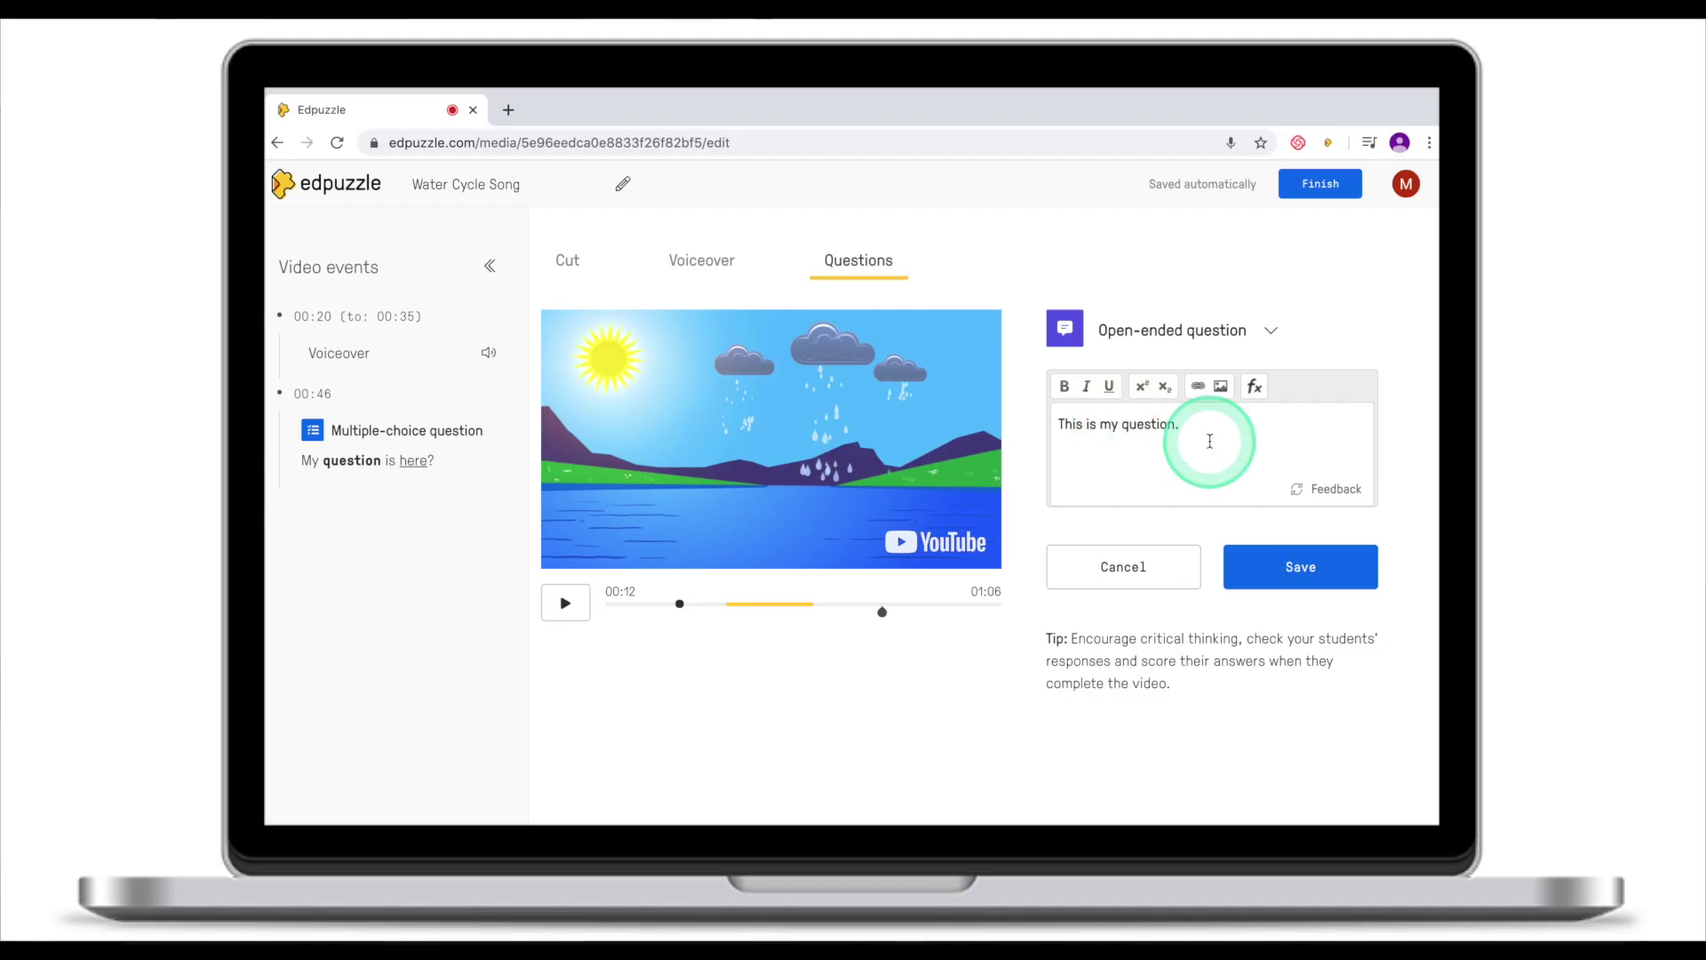
click(1299, 571)
click(680, 609)
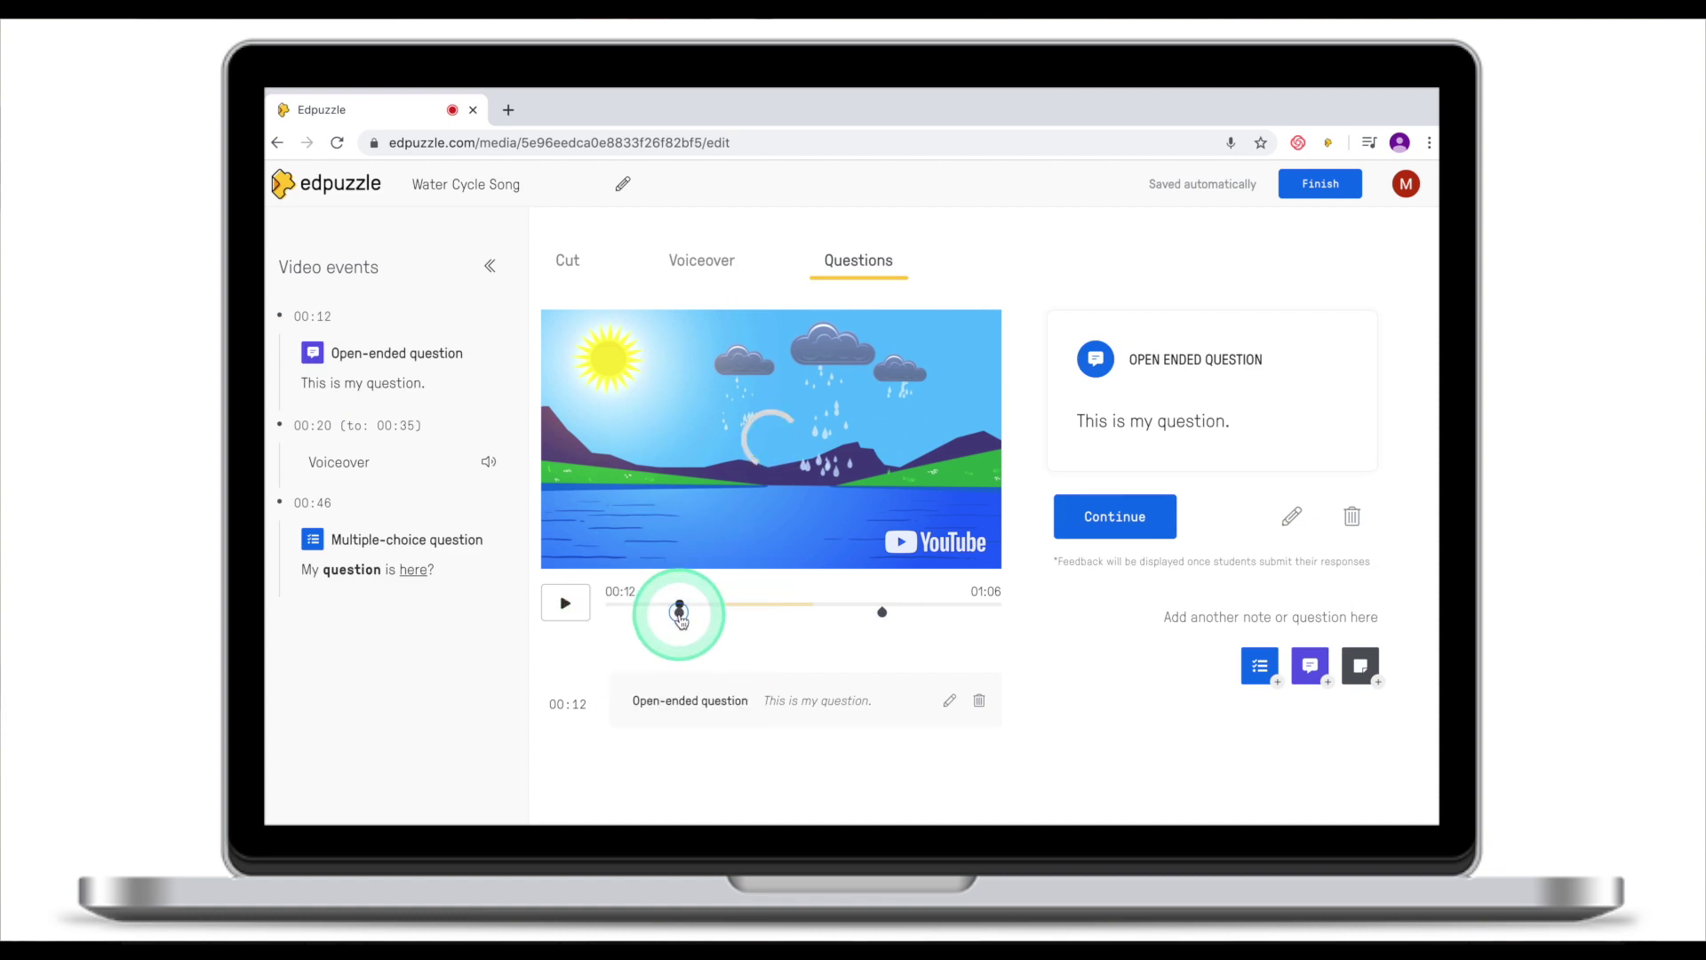
drag(714, 617, 722, 646)
click(718, 613)
click(1102, 516)
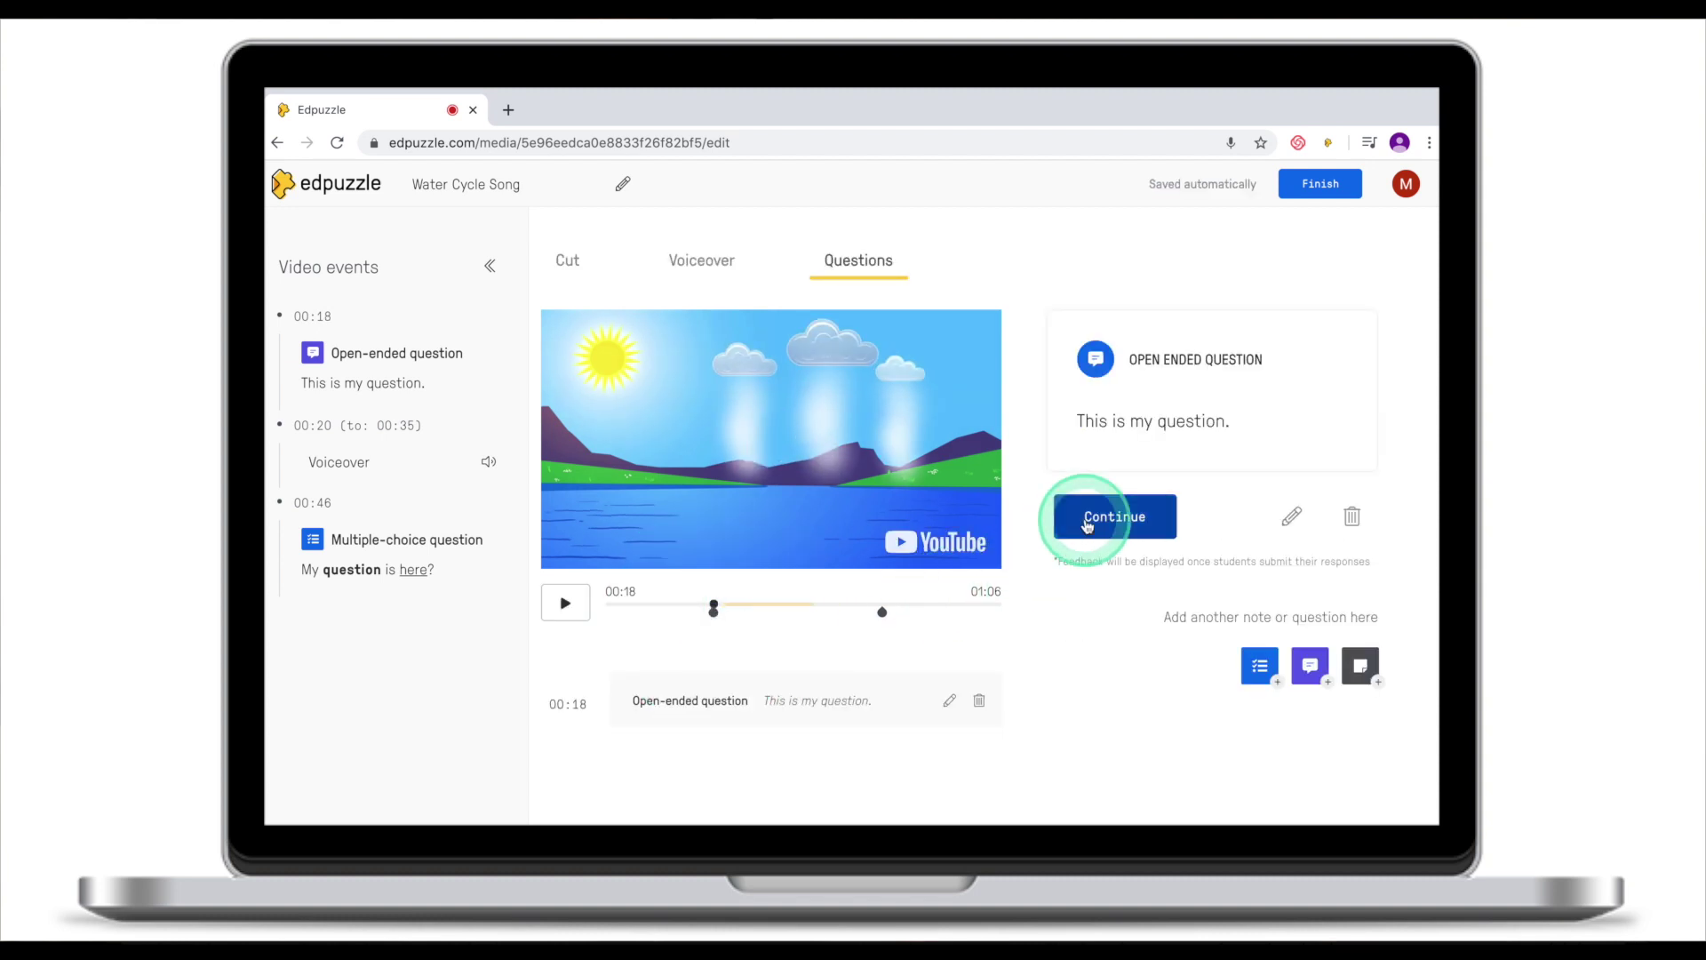
click(577, 609)
click(578, 609)
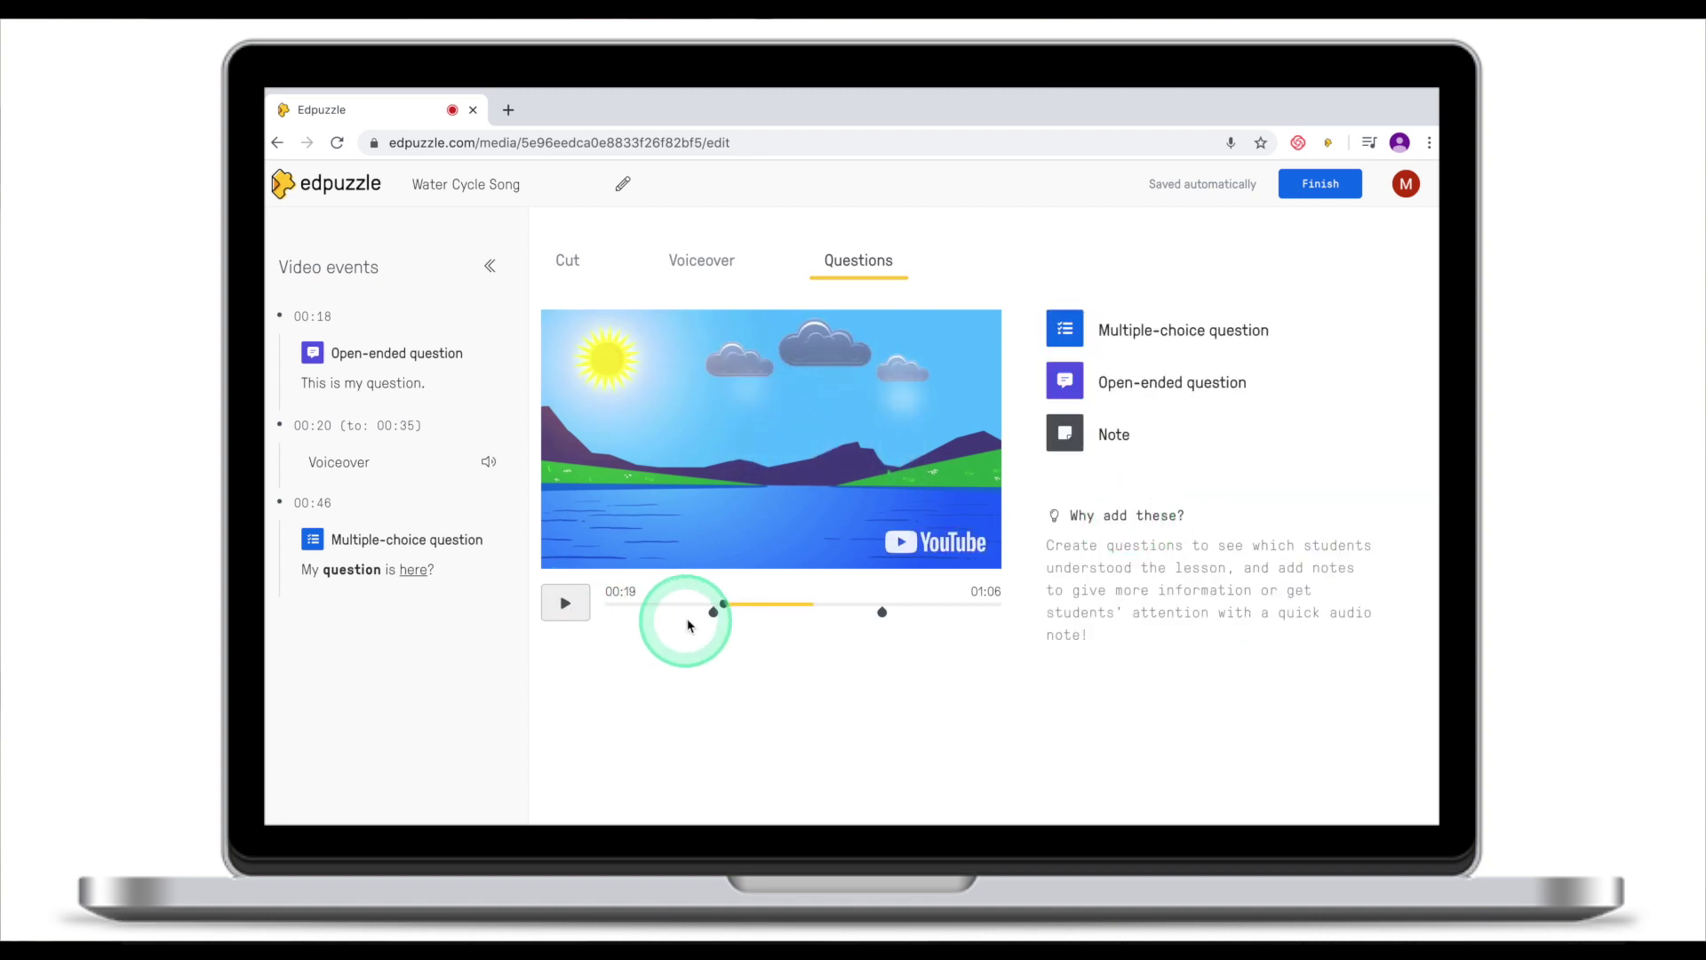
click(714, 615)
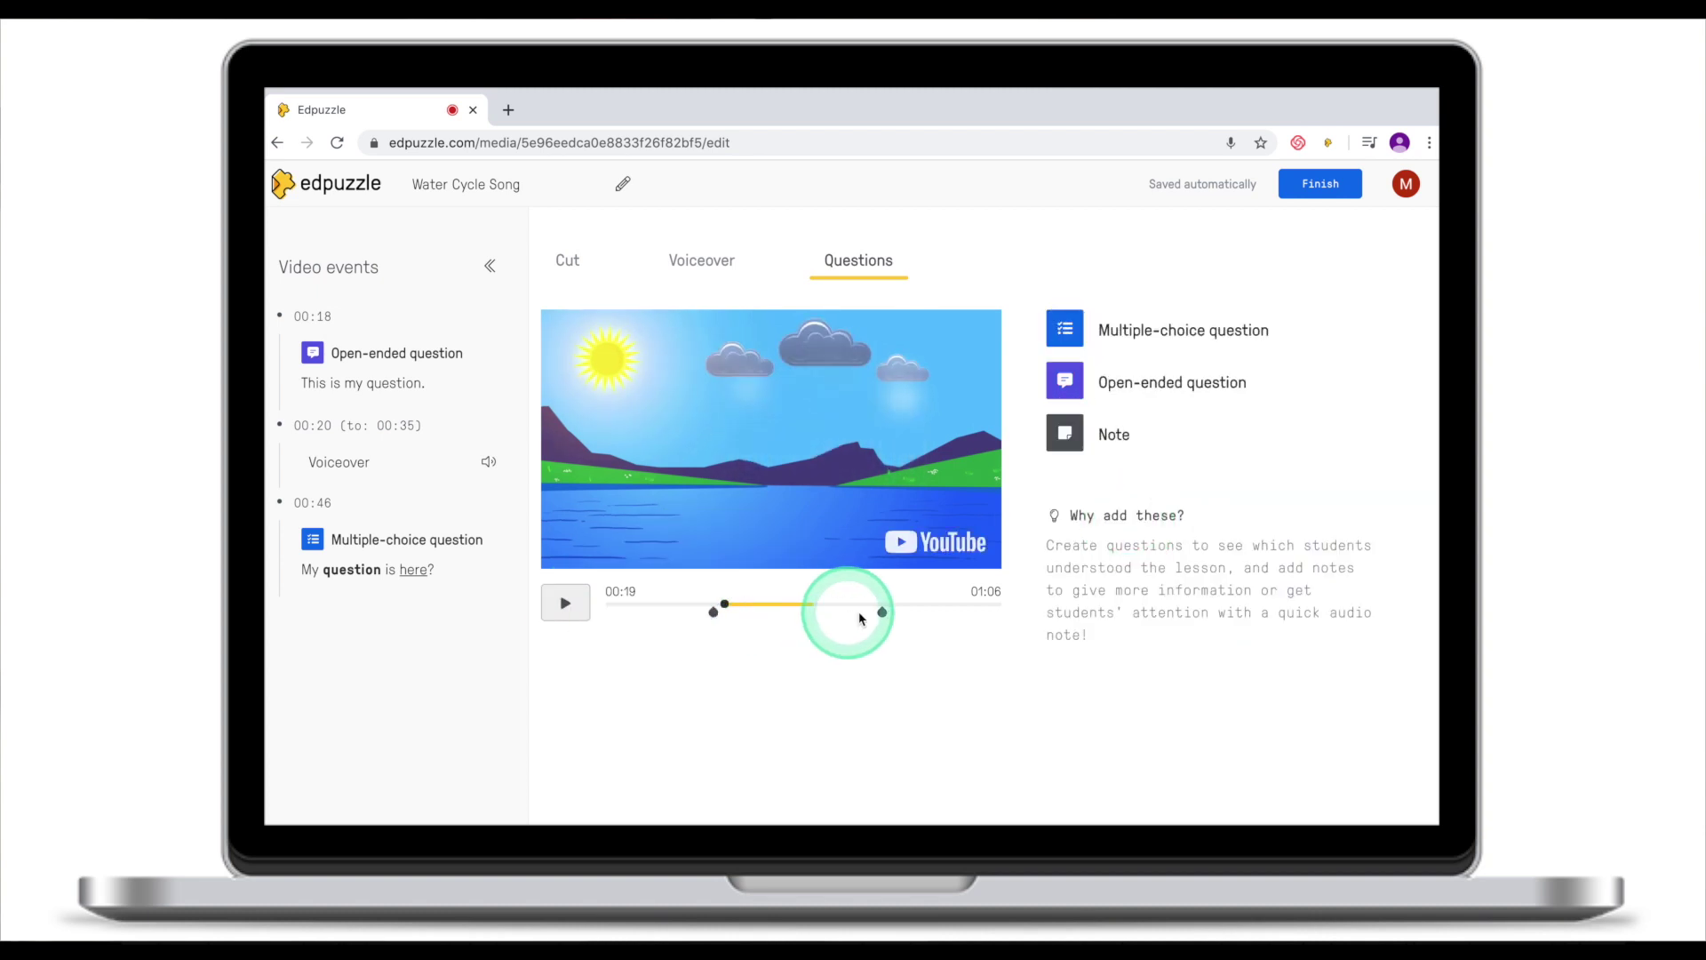
Create a note reading 'Type you note!' with a 19-second audio recording
click(882, 613)
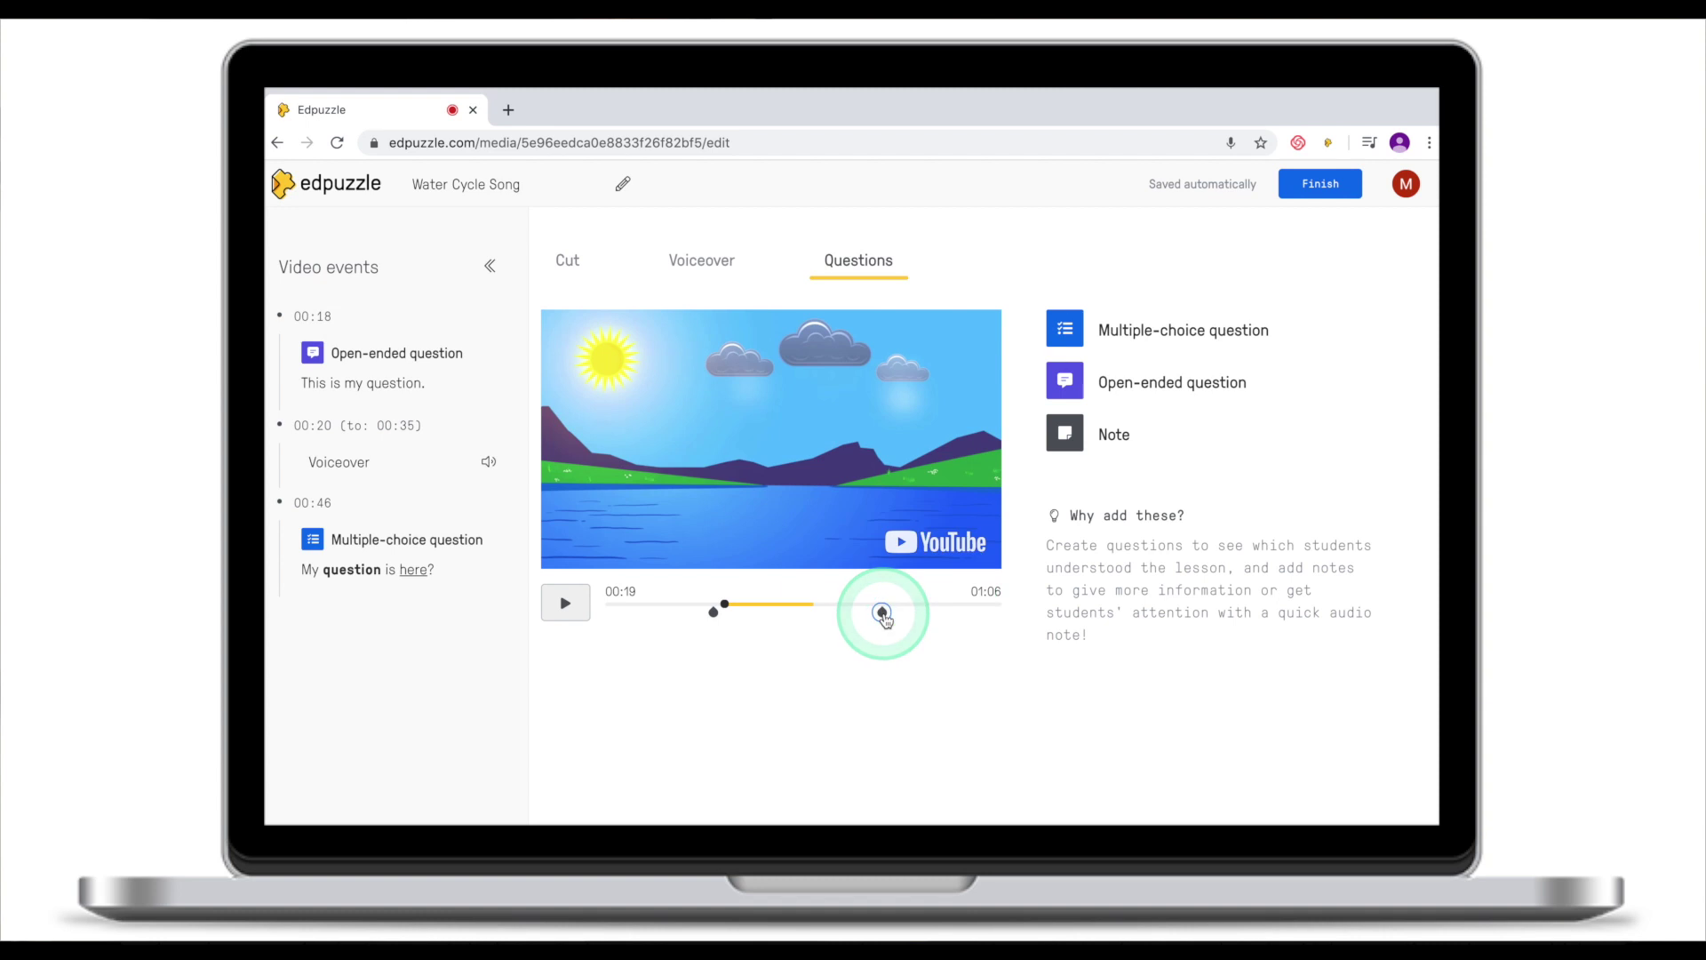
drag(725, 604, 965, 606)
click(1119, 436)
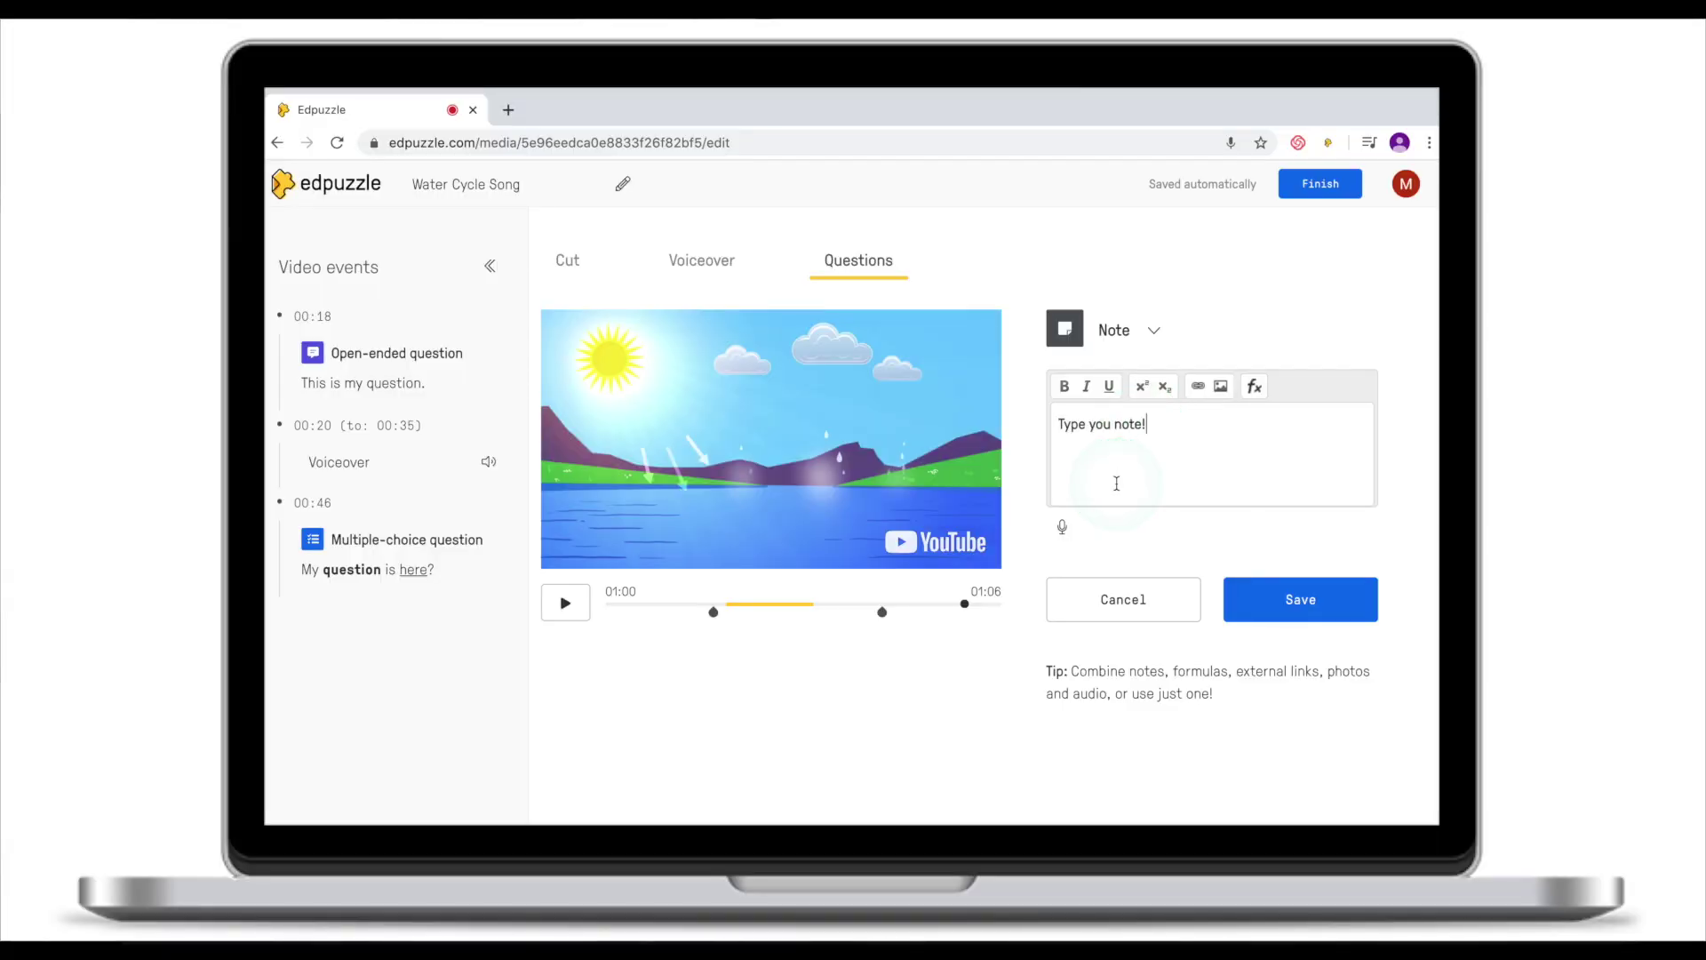
click(1064, 529)
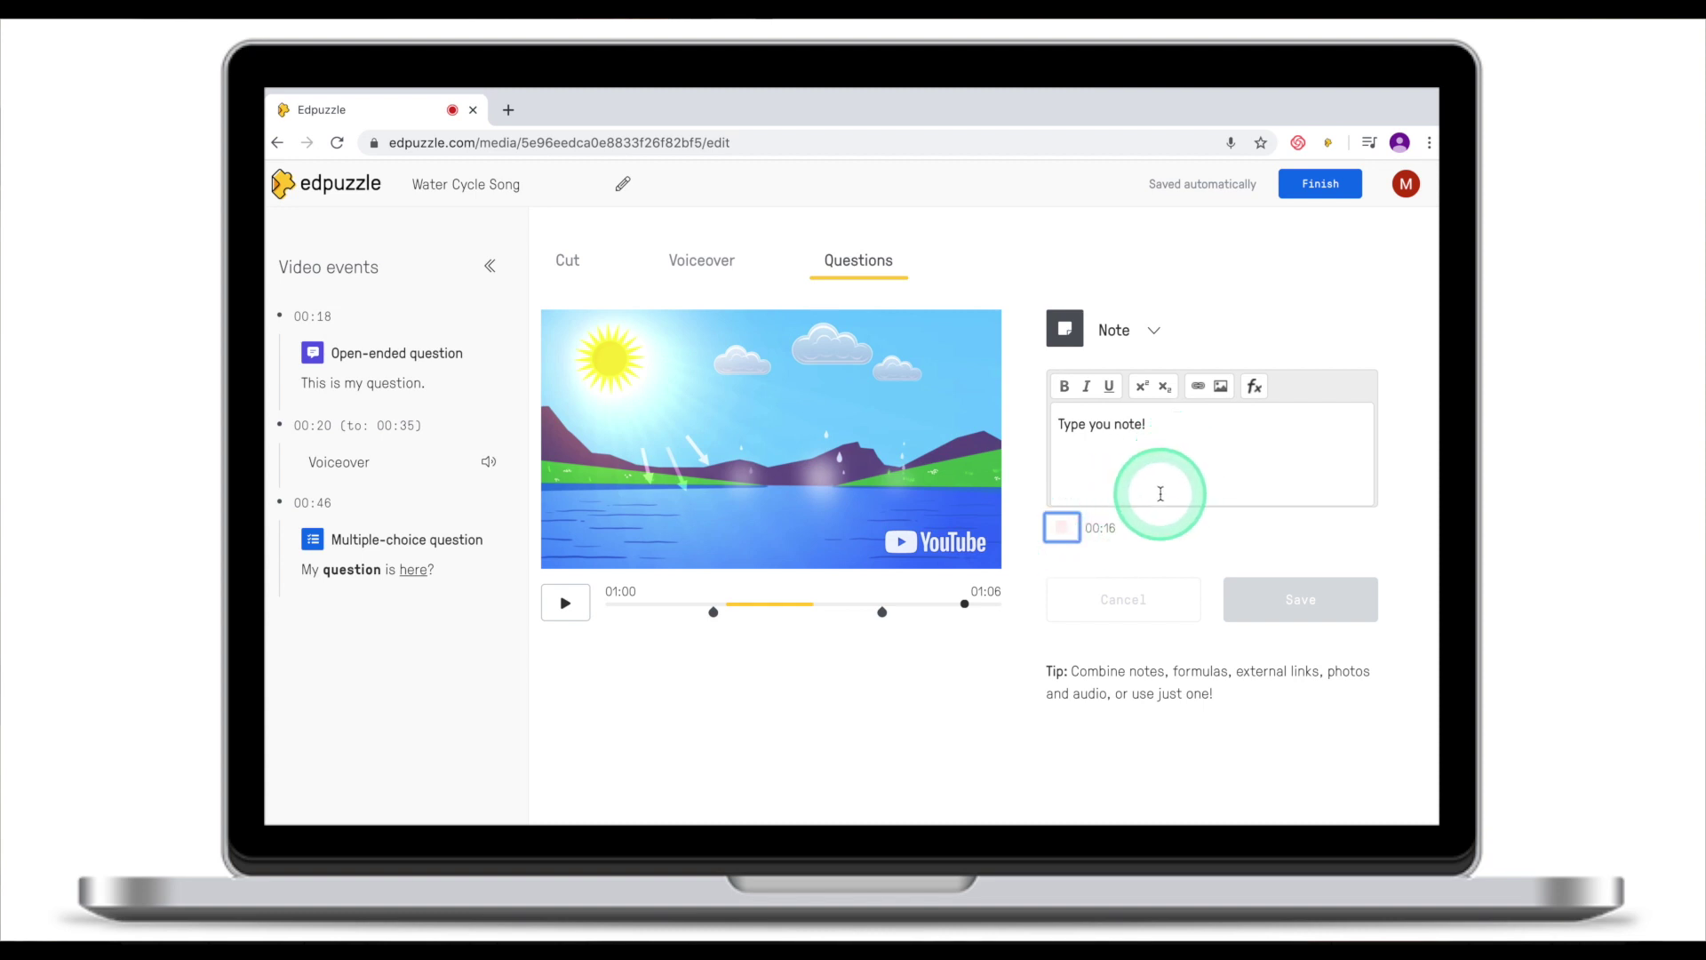
click(1063, 530)
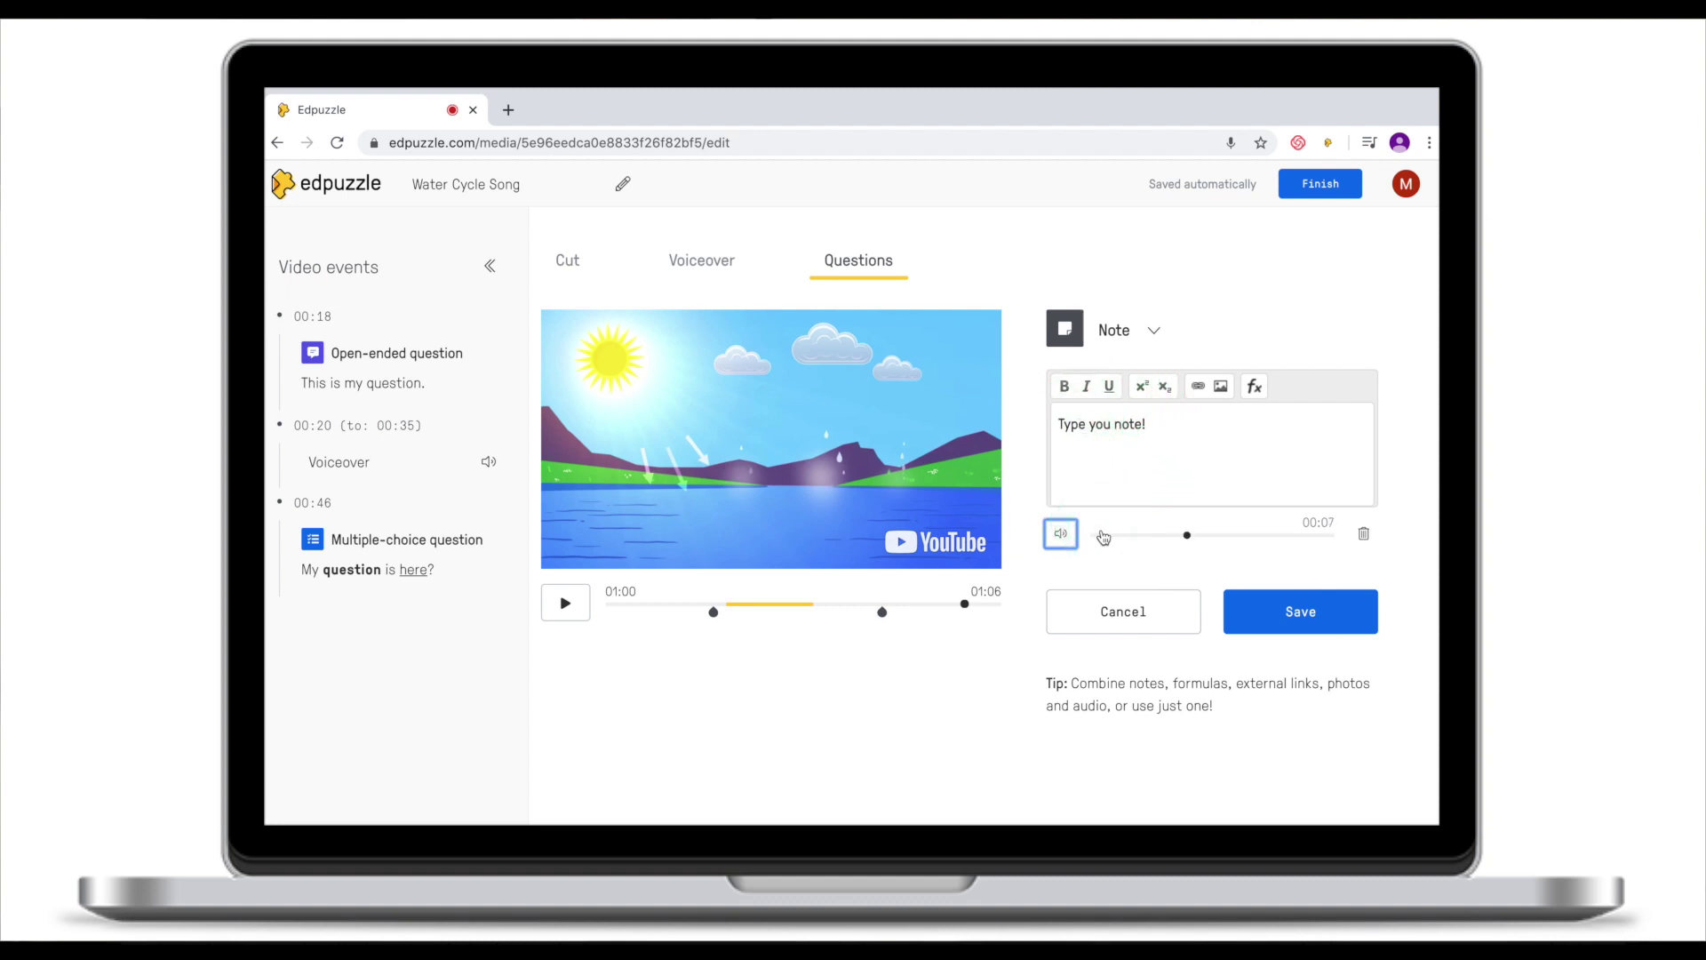
click(1315, 623)
Move the note from 01:00 to 00:04 and review the 00:18 question
click(680, 610)
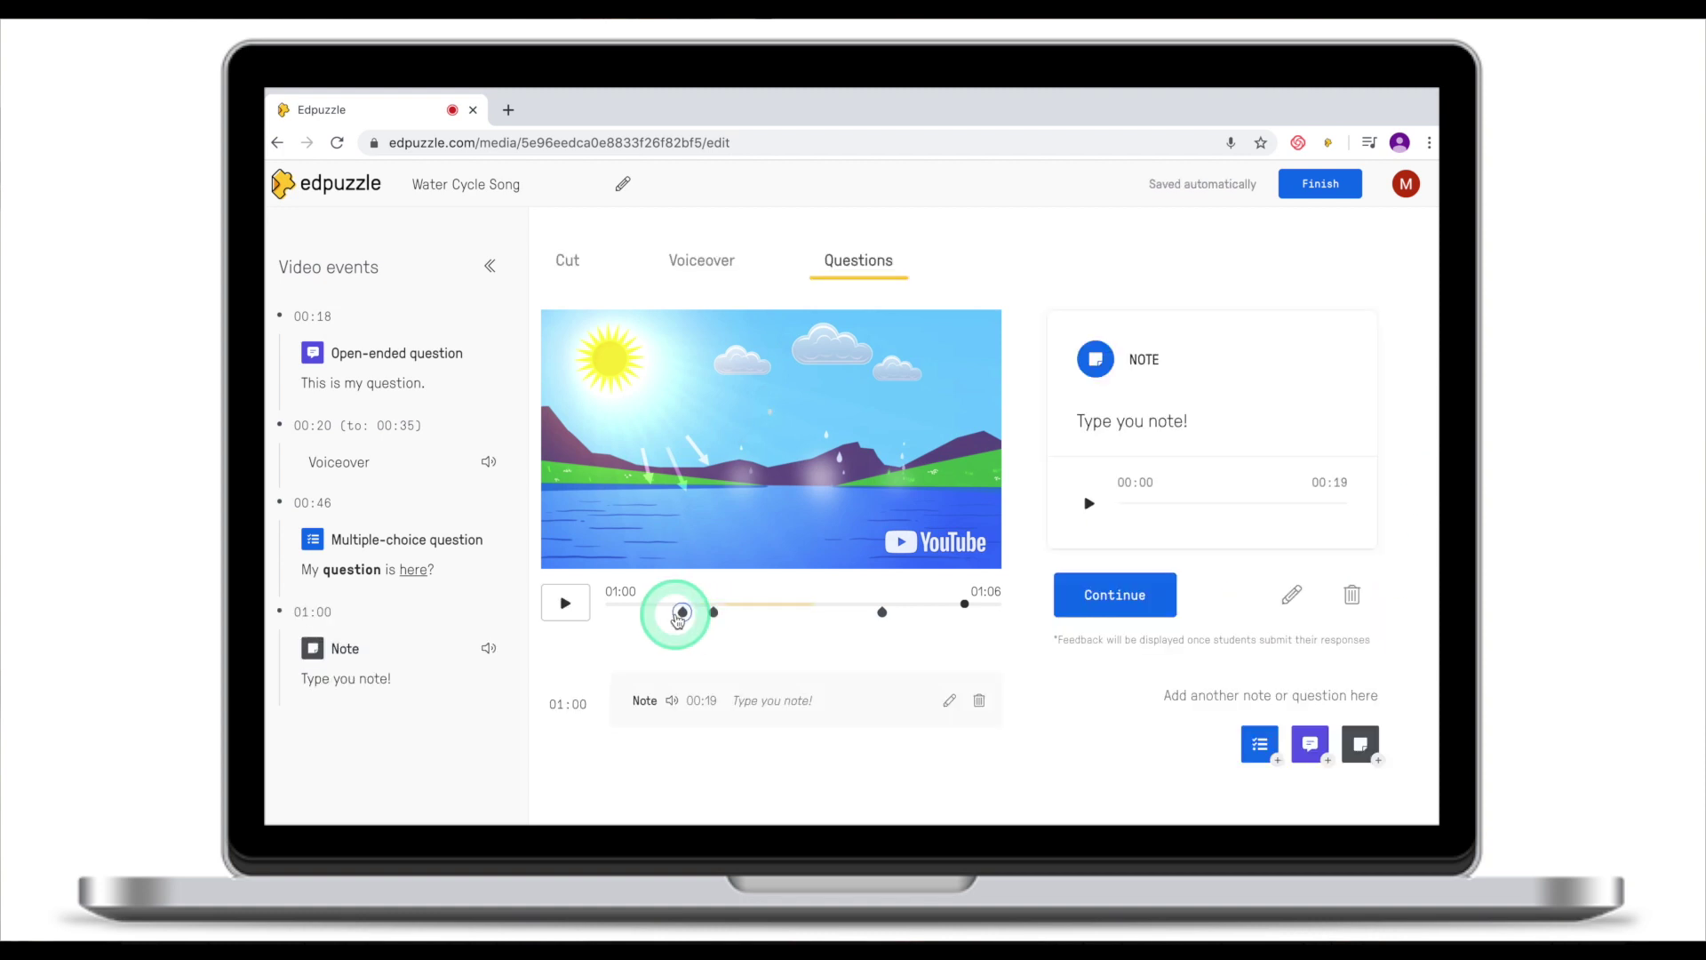
drag(640, 620, 636, 621)
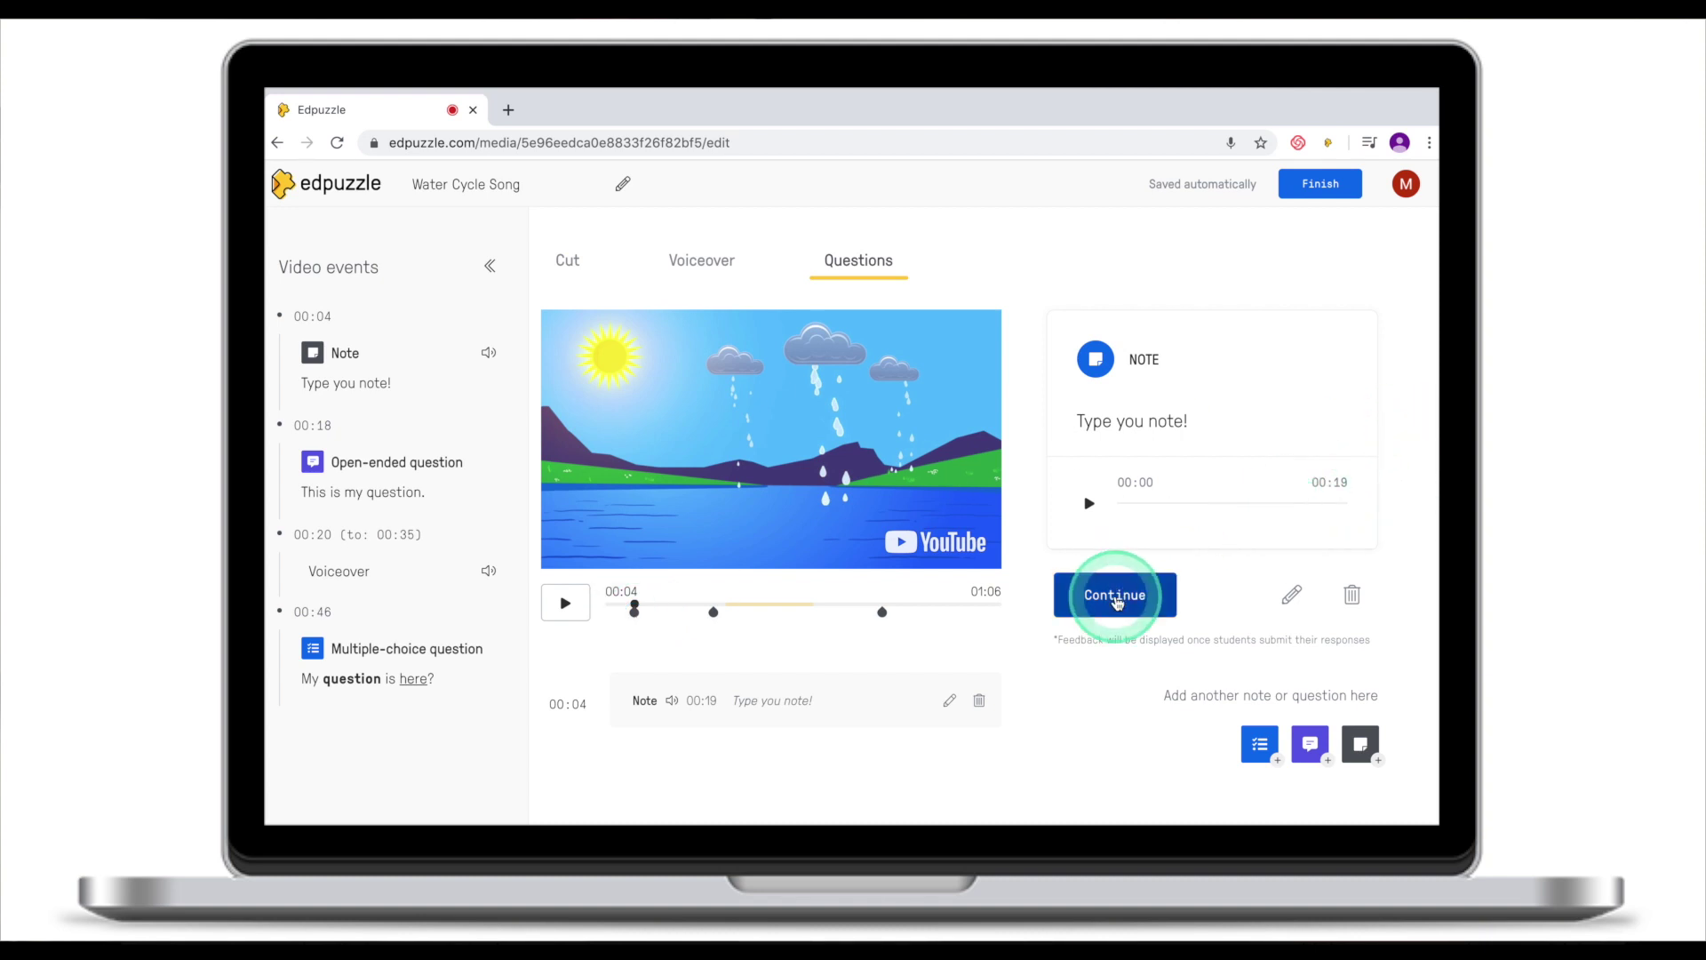
click(1115, 597)
click(634, 614)
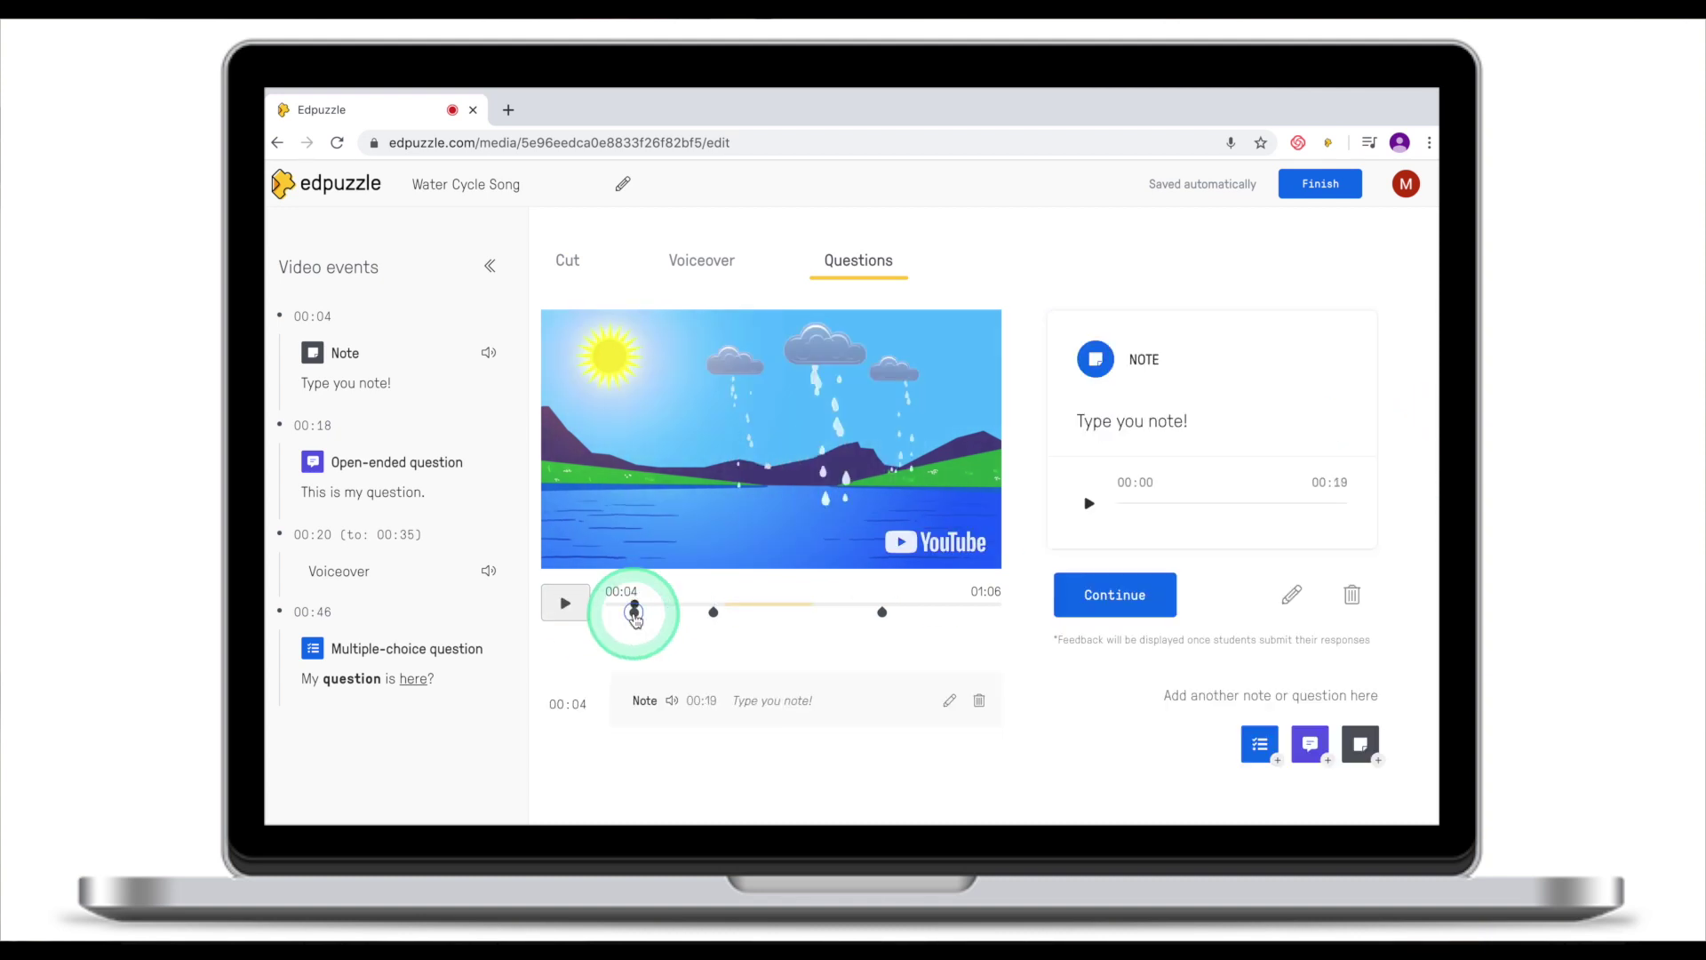
click(714, 613)
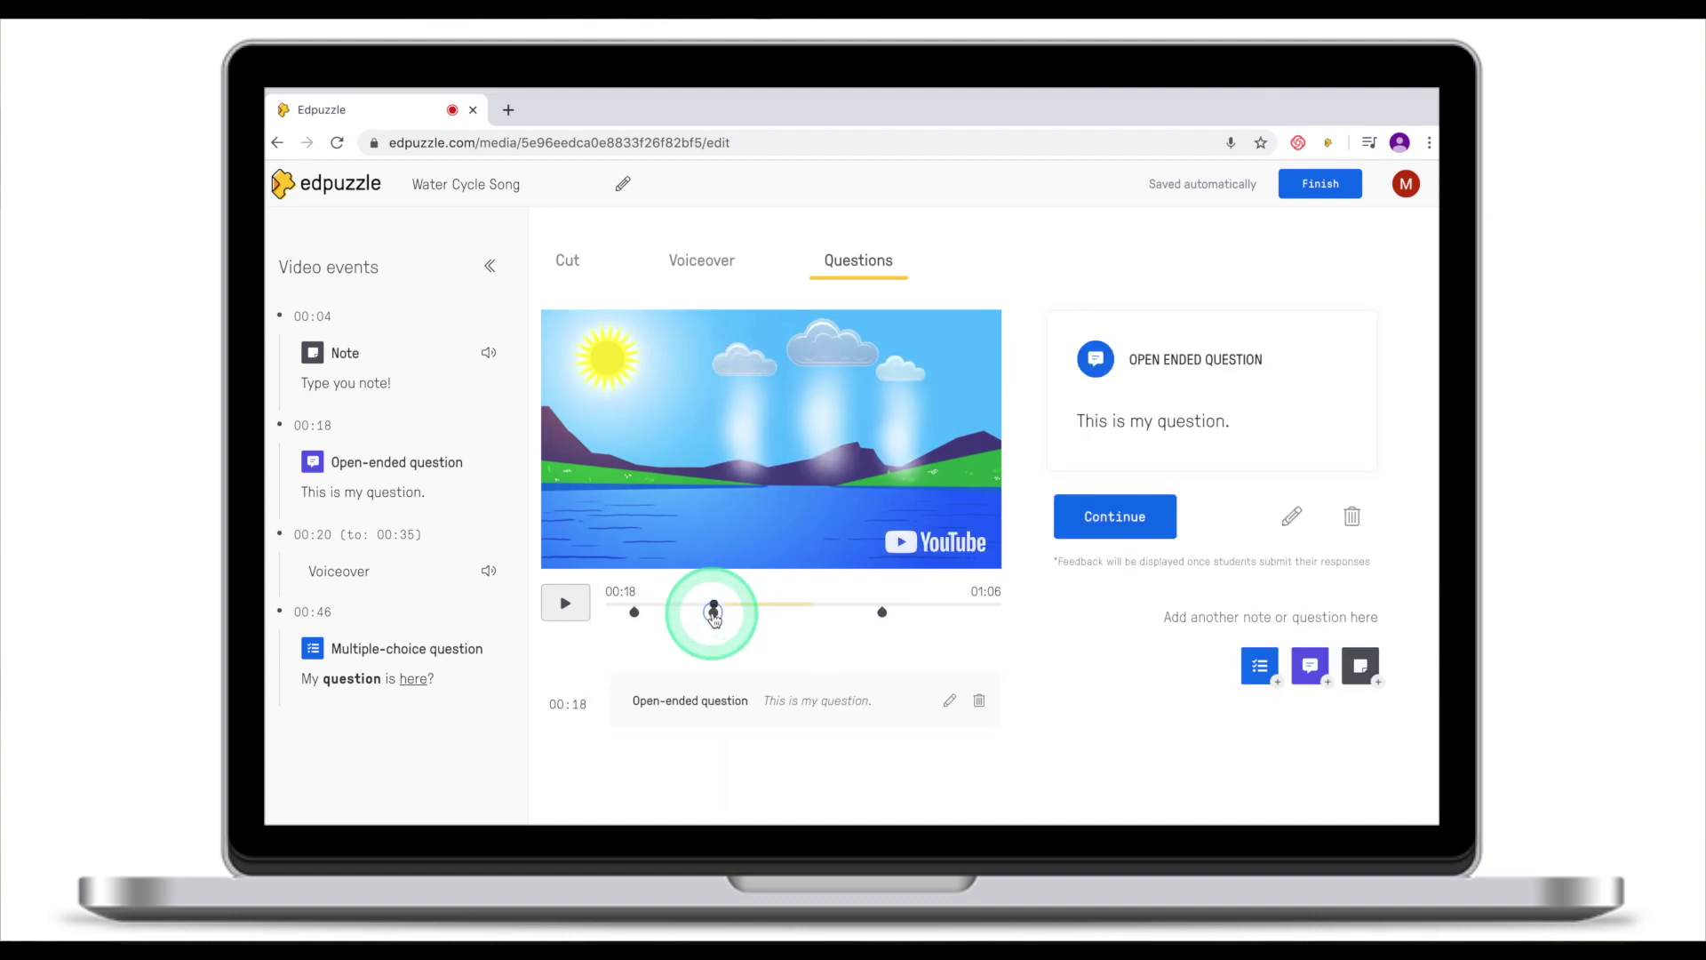
Check the end of the Water Cycle Song clip, pause it, and click Finish
click(881, 612)
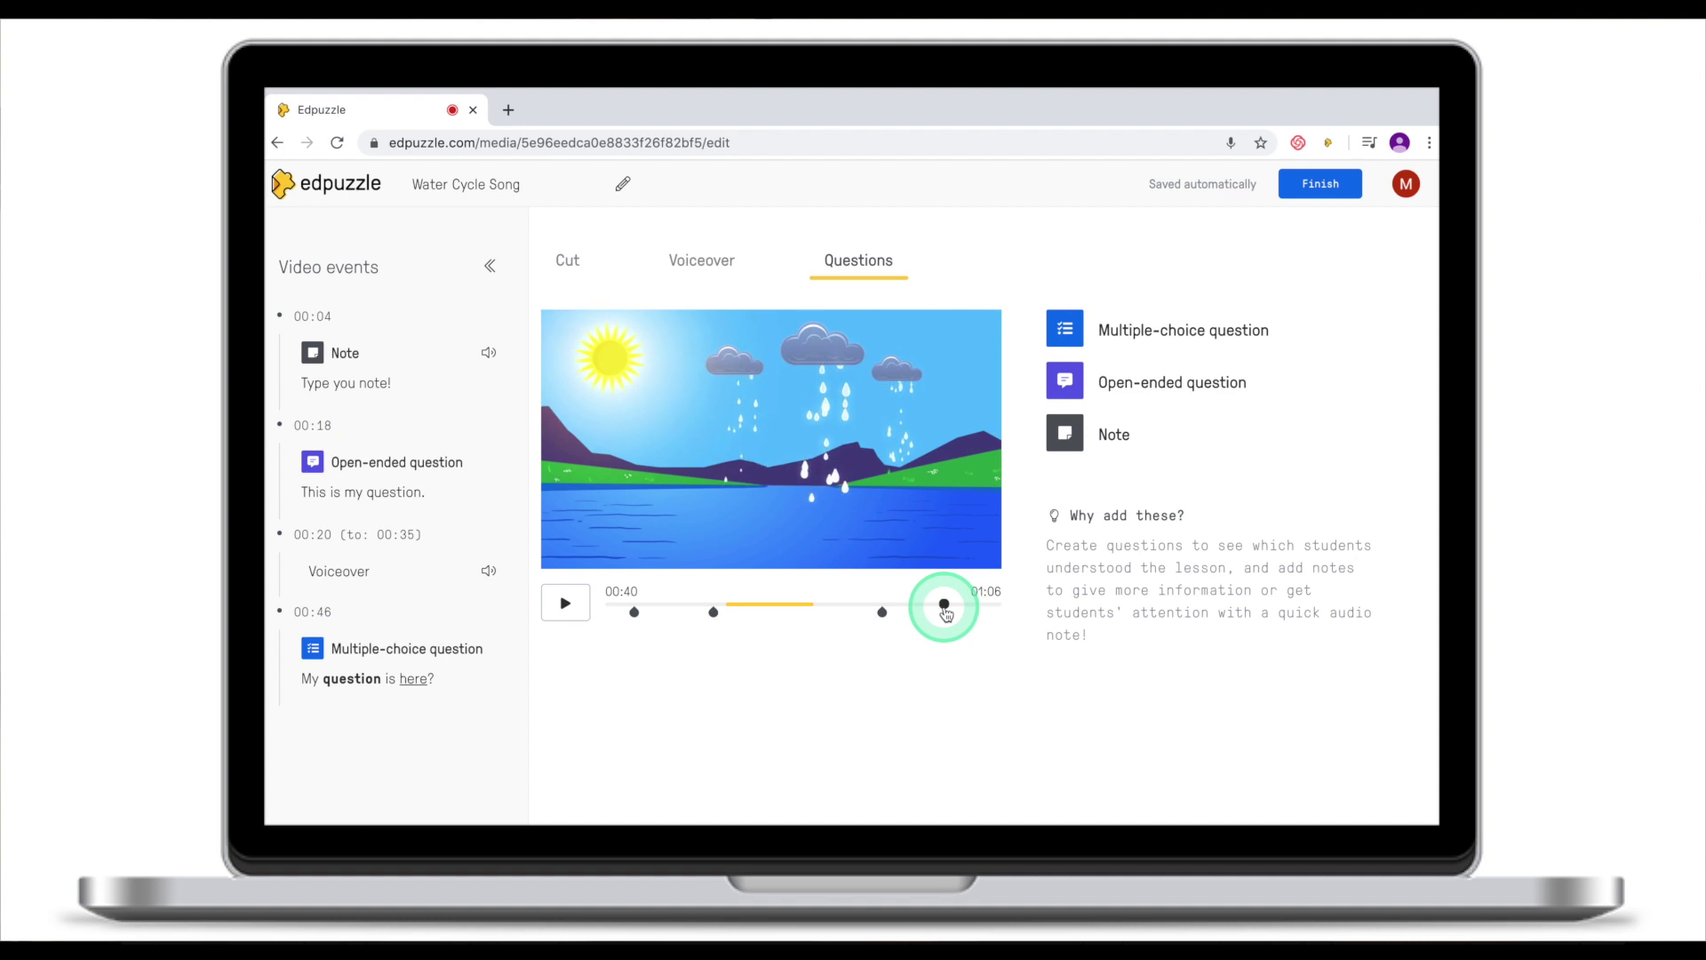
click(944, 606)
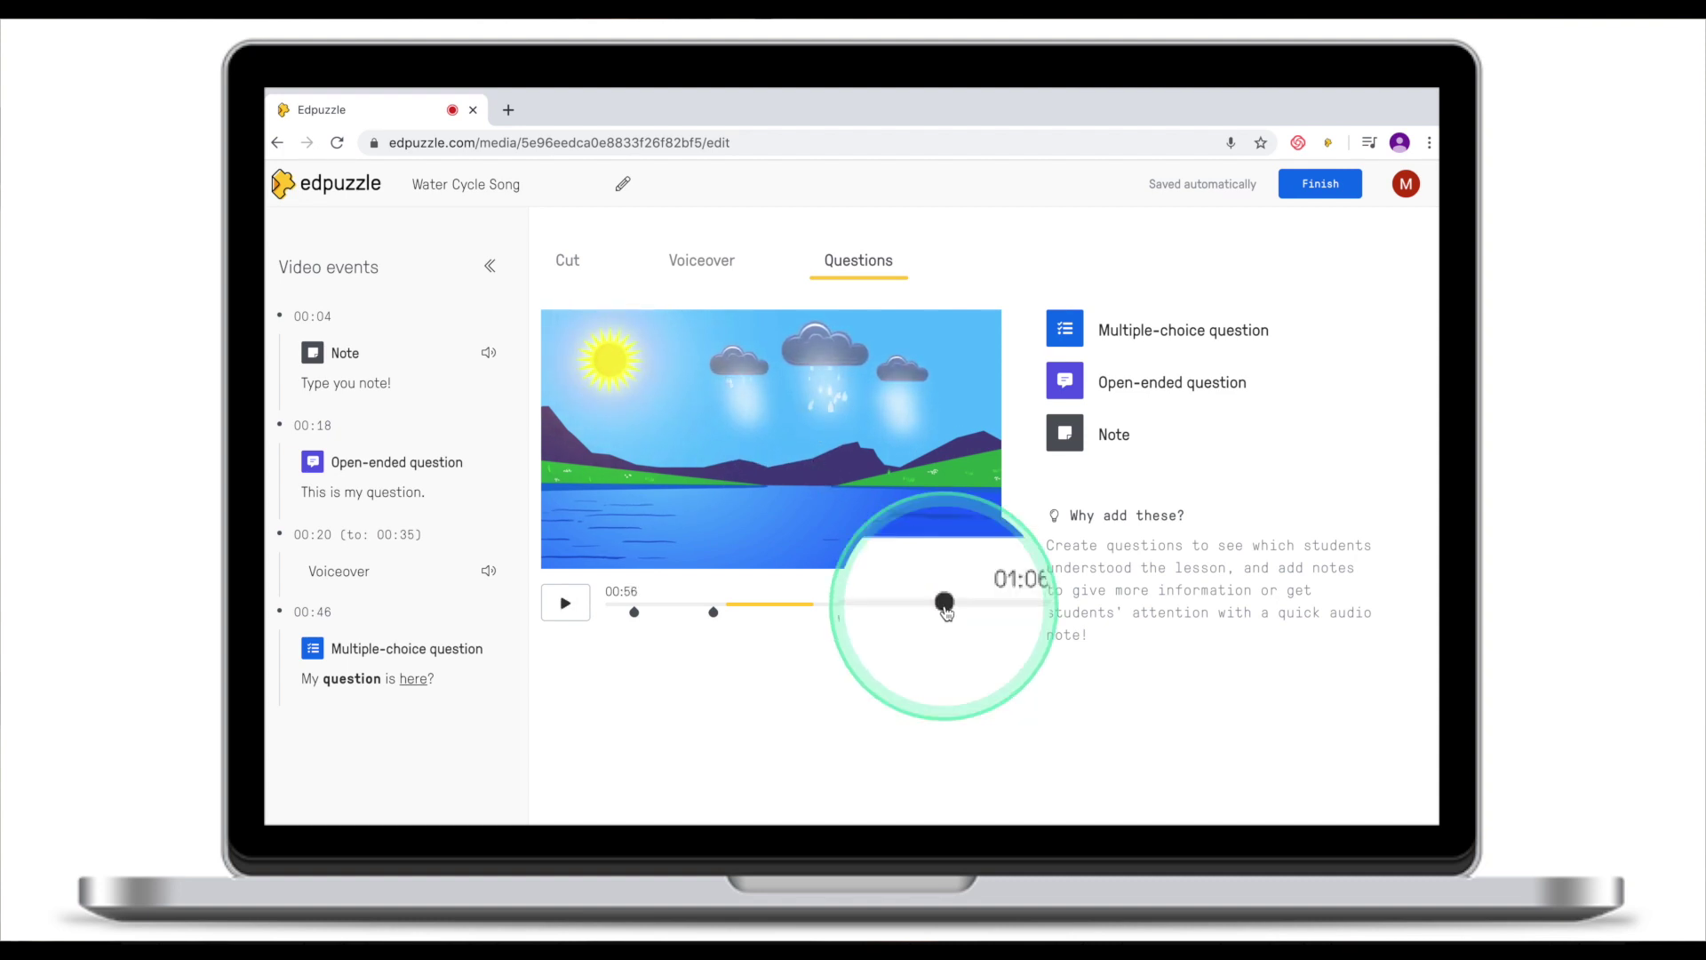
click(564, 604)
mouse_move(1100, 331)
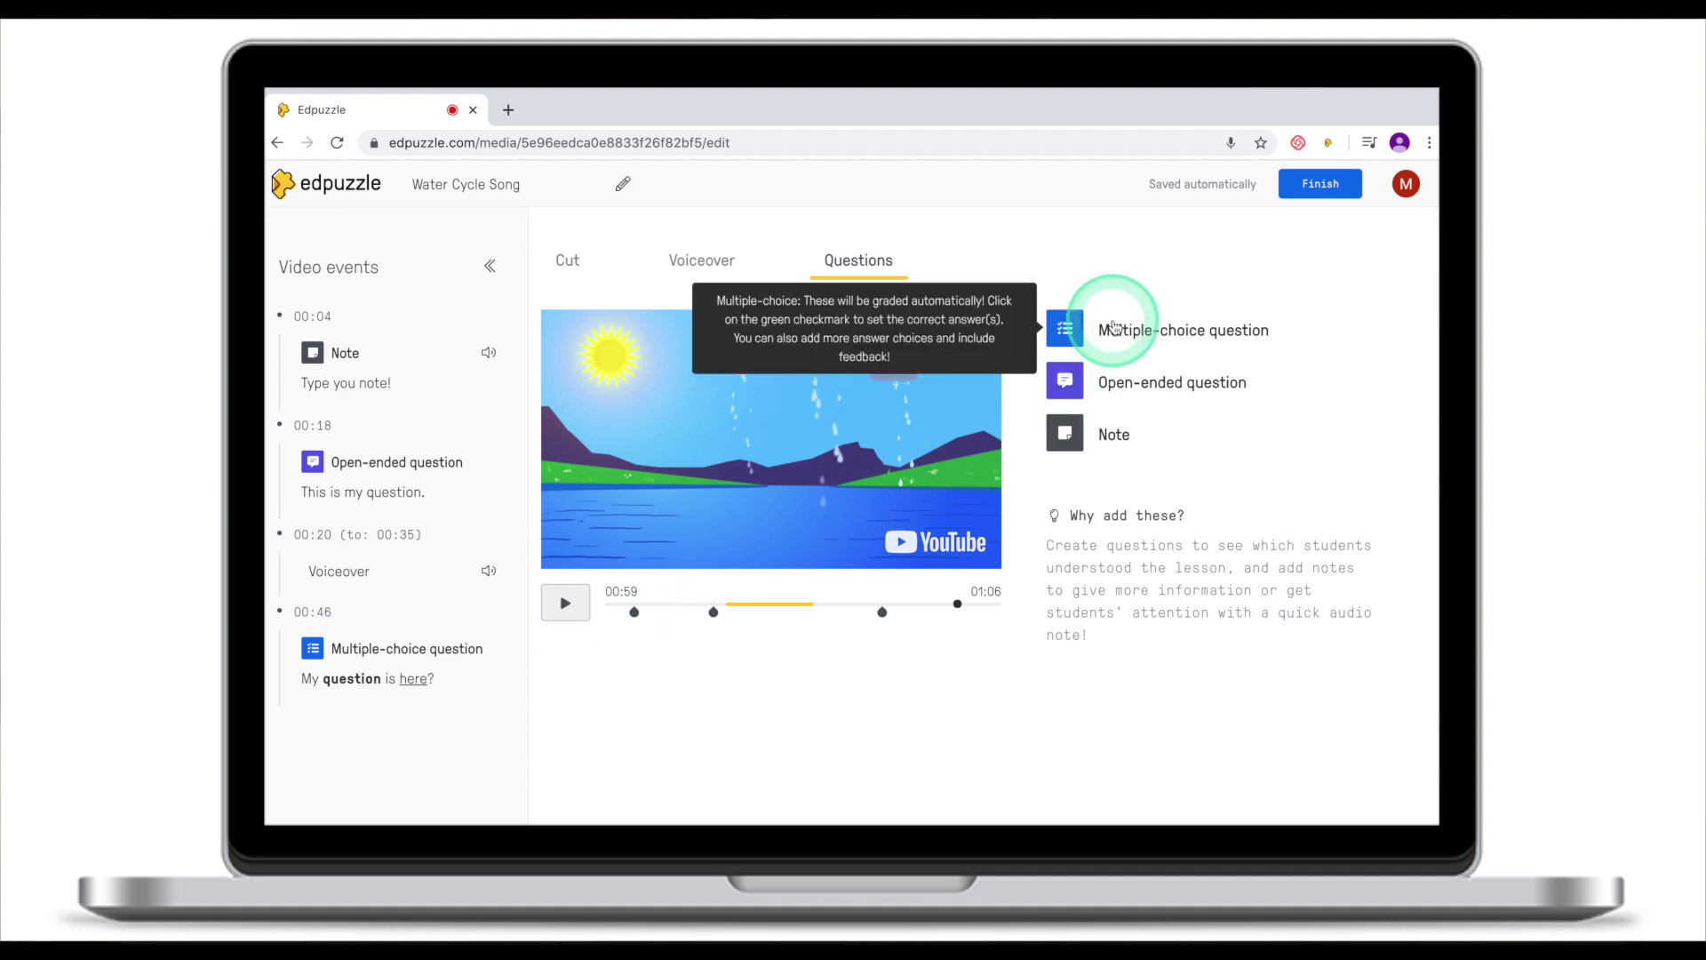
mouse_move(1111, 437)
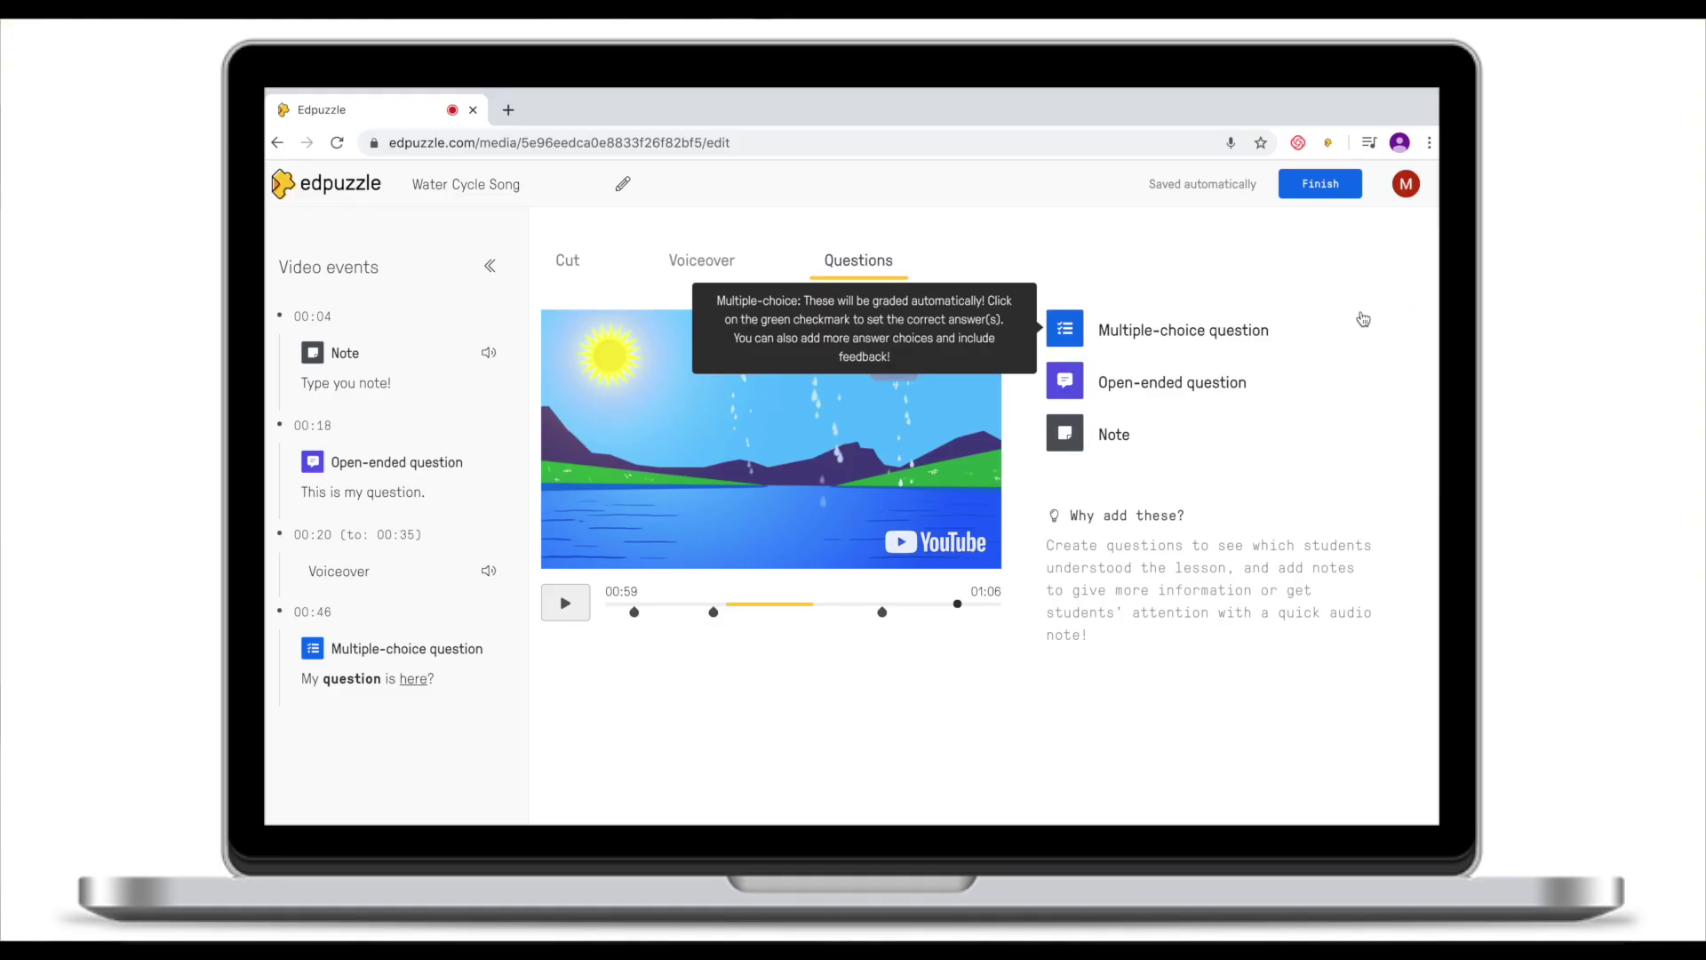
click(1320, 184)
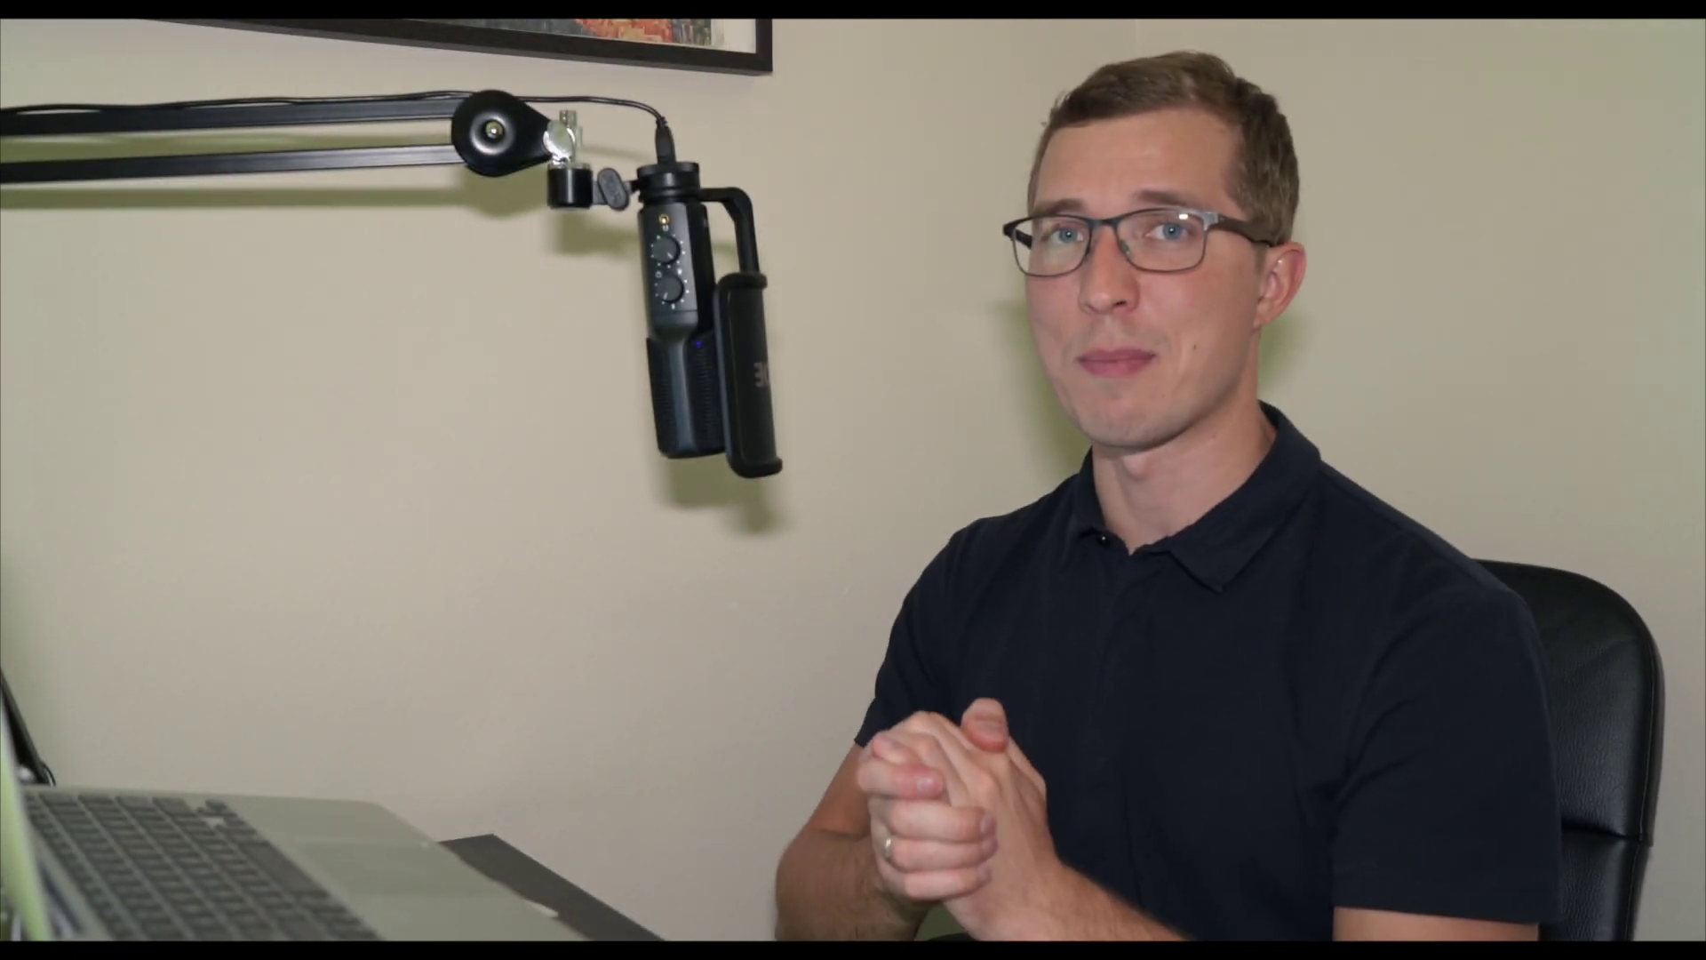
Go to My Content to see the 01:06 Water Cycle Song and the 04:54 Screen Recording
click(849, 708)
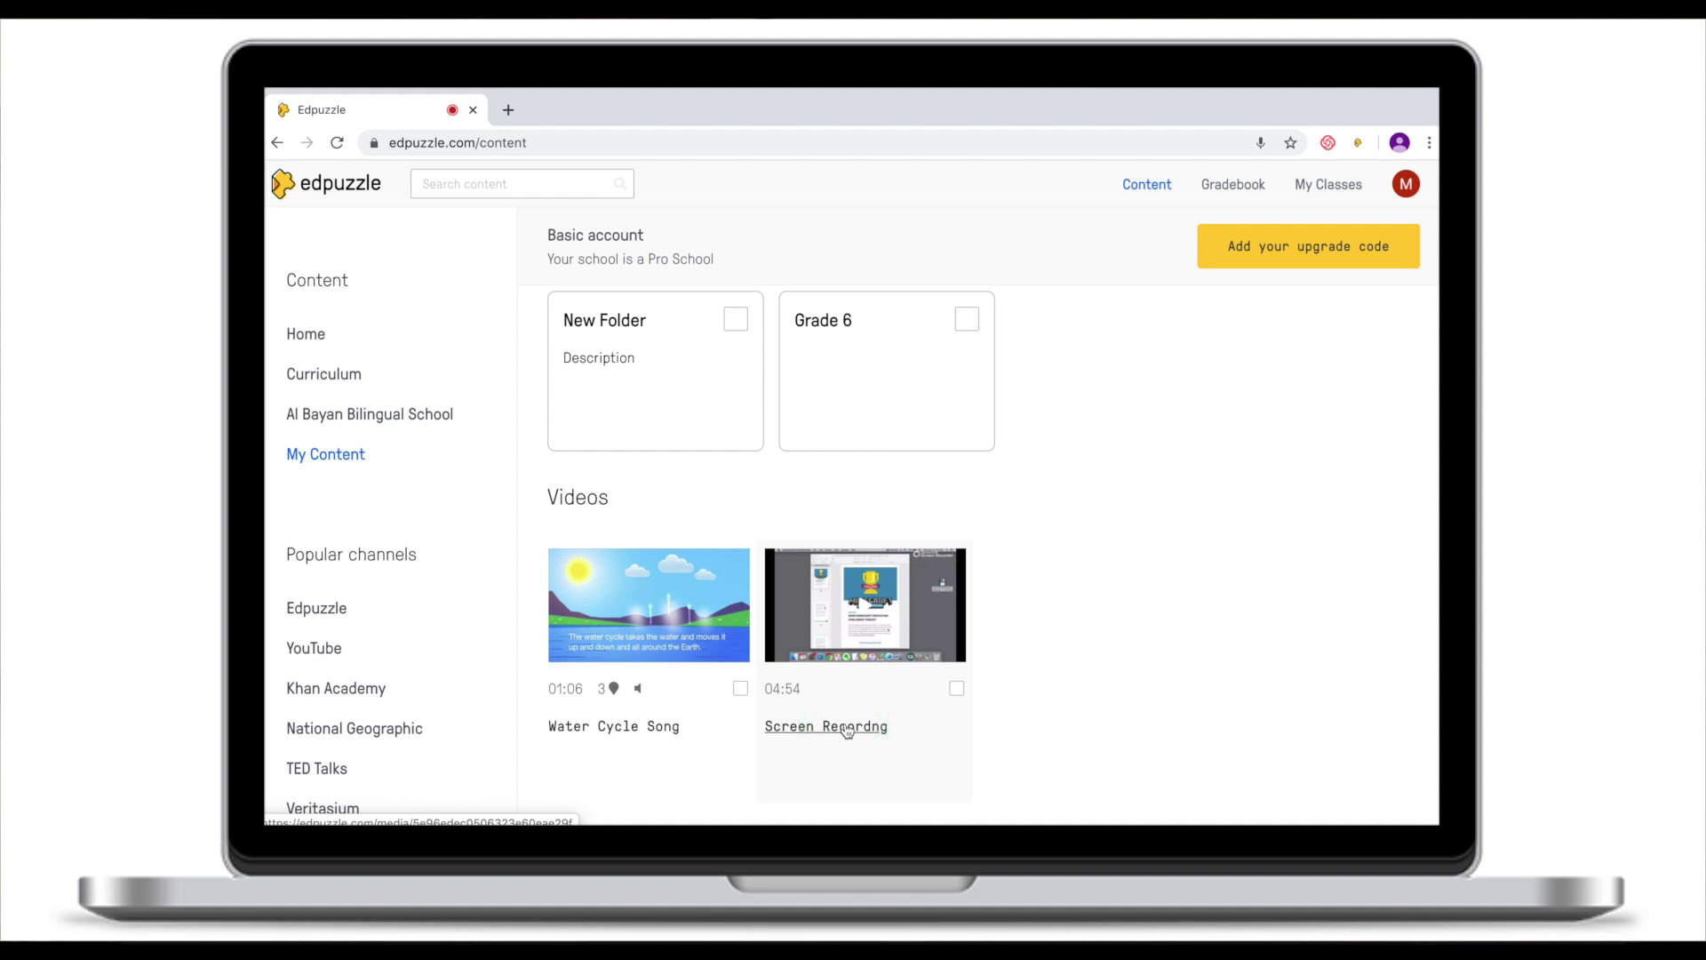
Open the Screen Recordng video's page from My Content
click(878, 711)
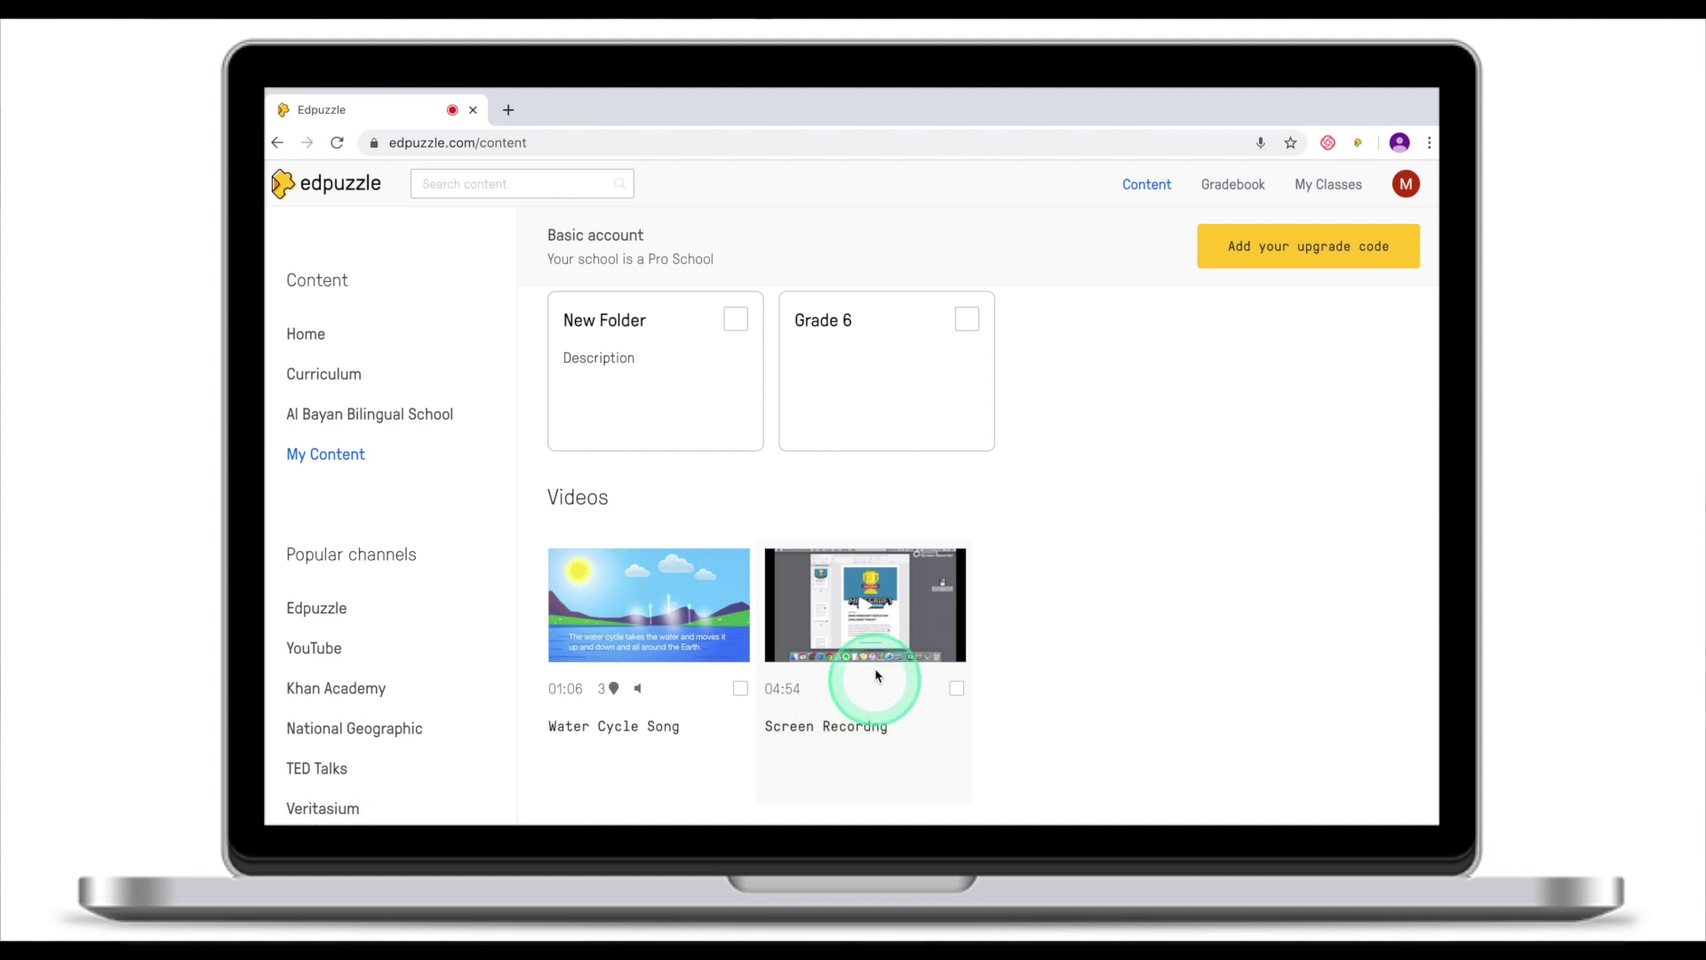
click(846, 727)
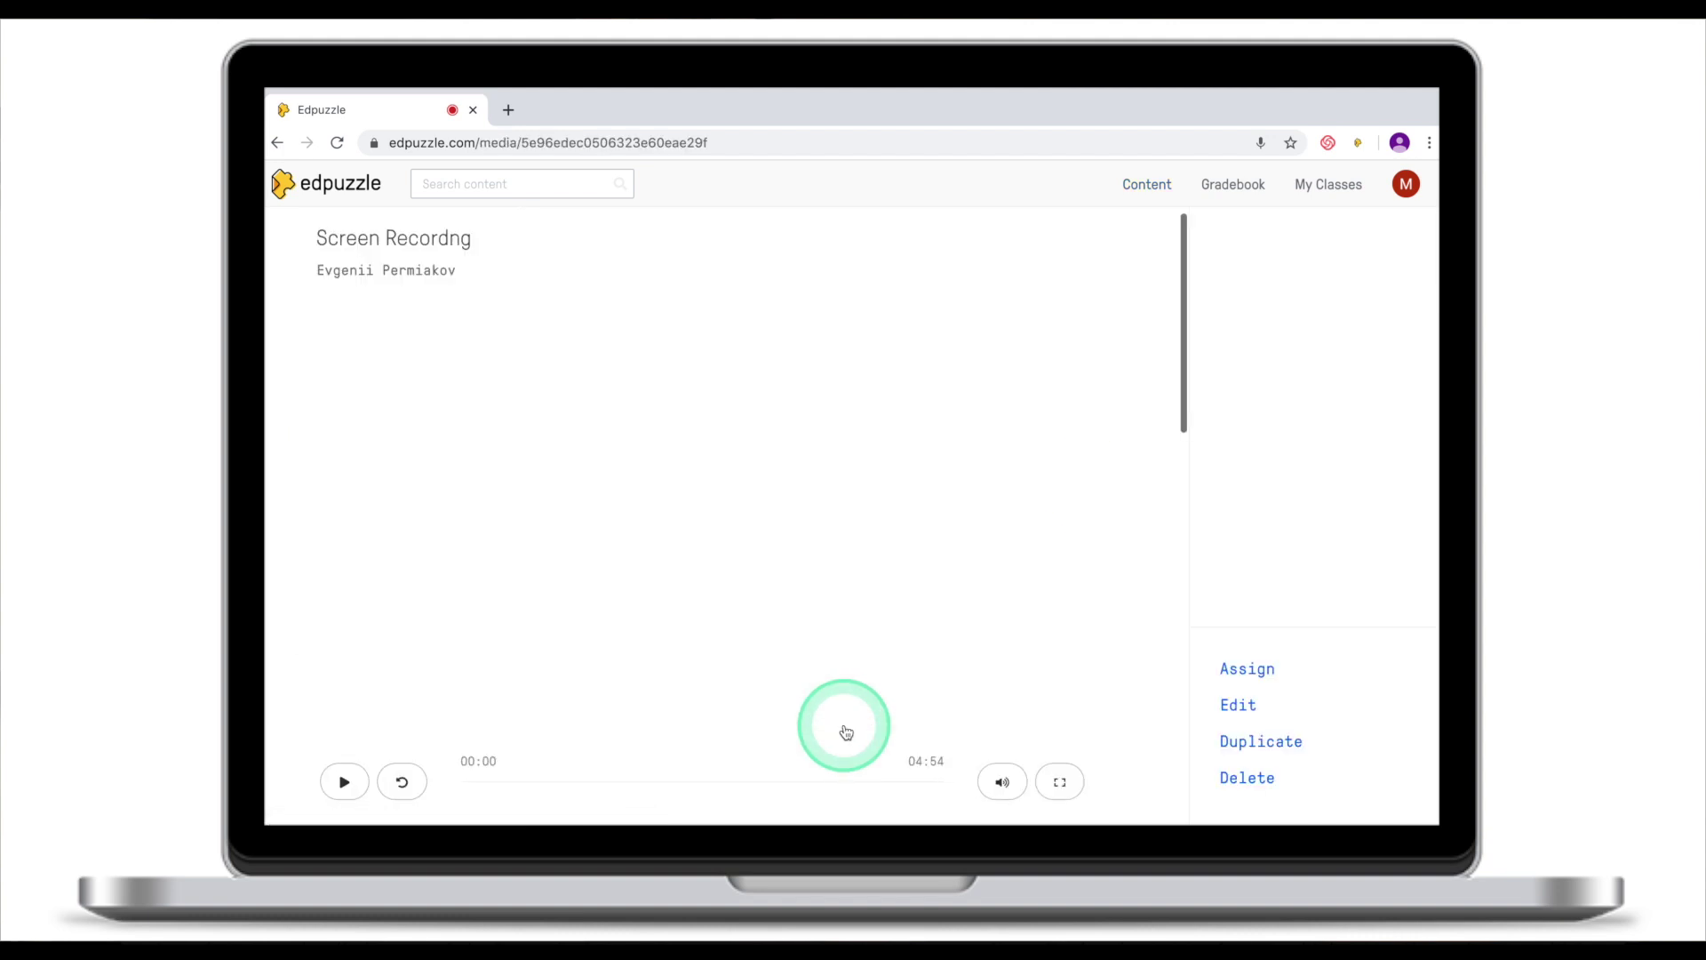
click(1090, 485)
click(766, 509)
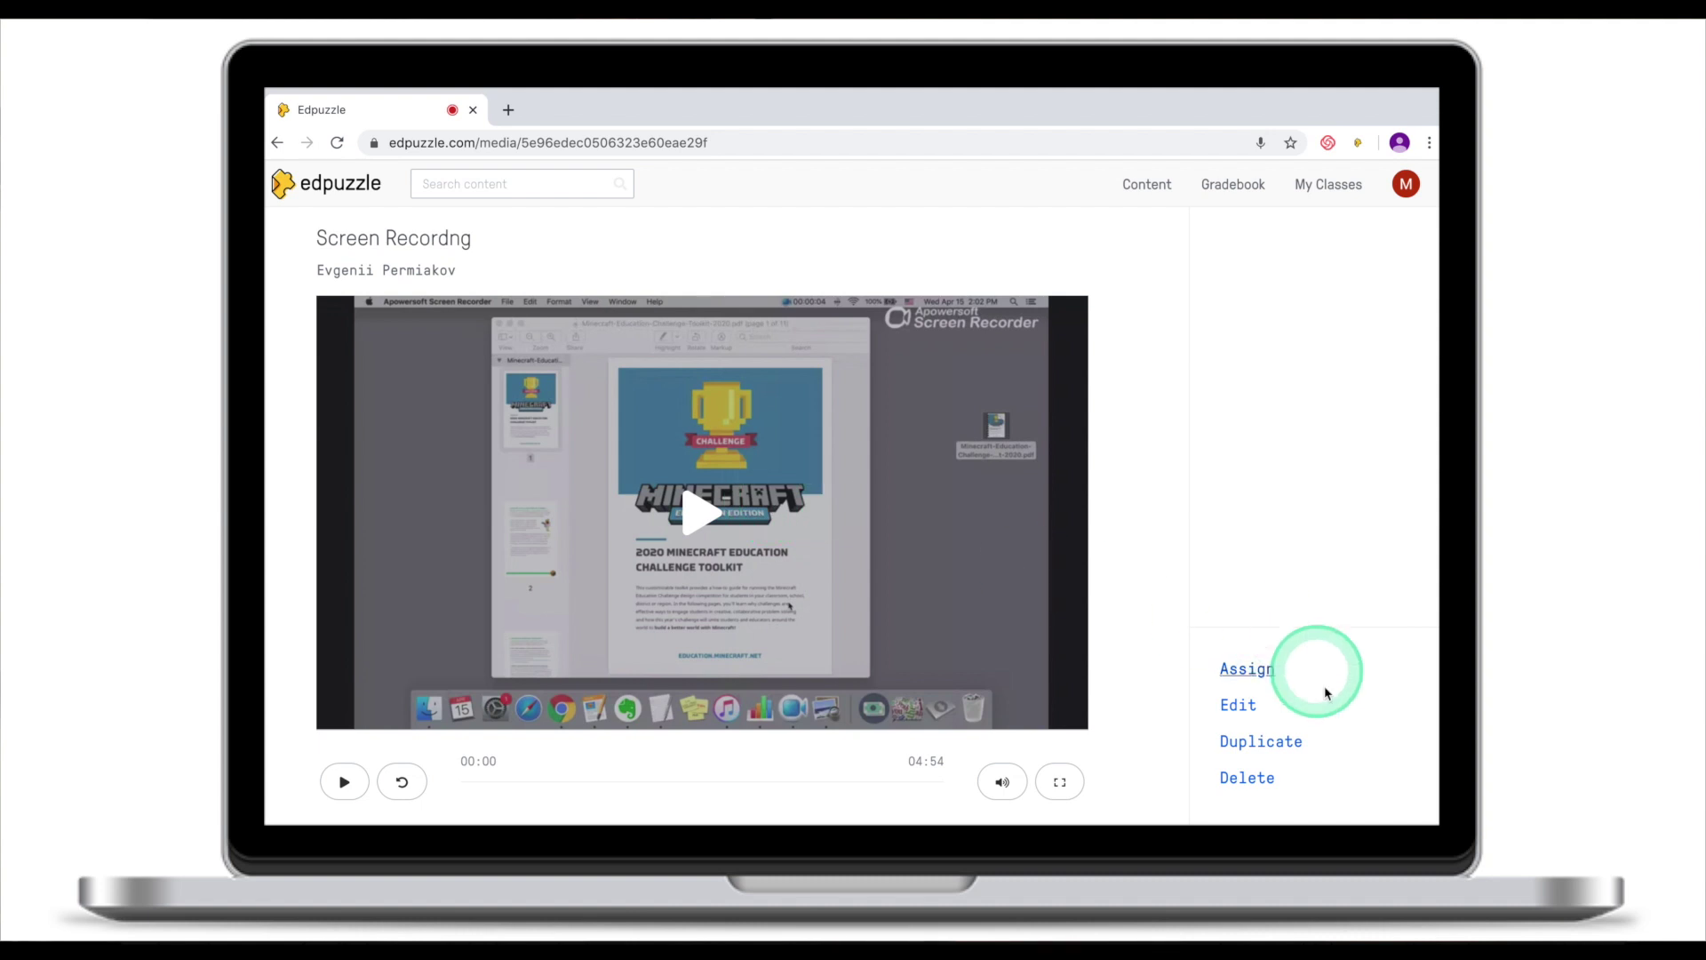
Trim the recording's opening to start around 00:40 (04:15 long), then check the Voiceover and Questions tabs
click(1244, 714)
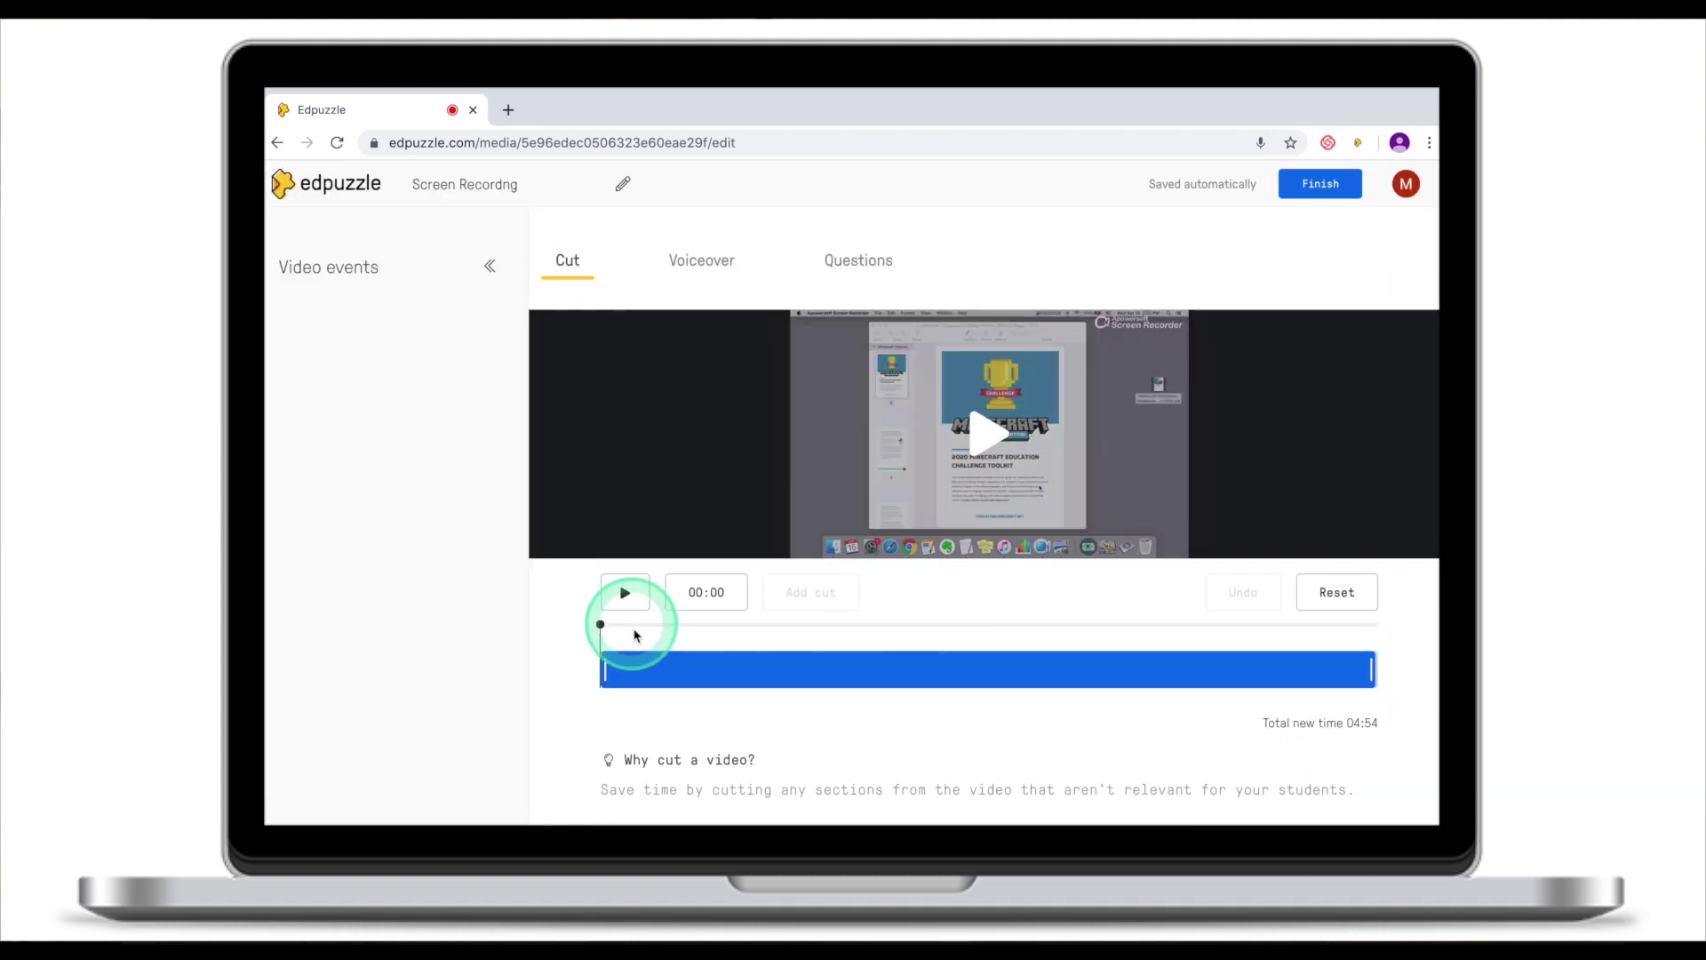
drag(604, 669, 706, 673)
click(925, 498)
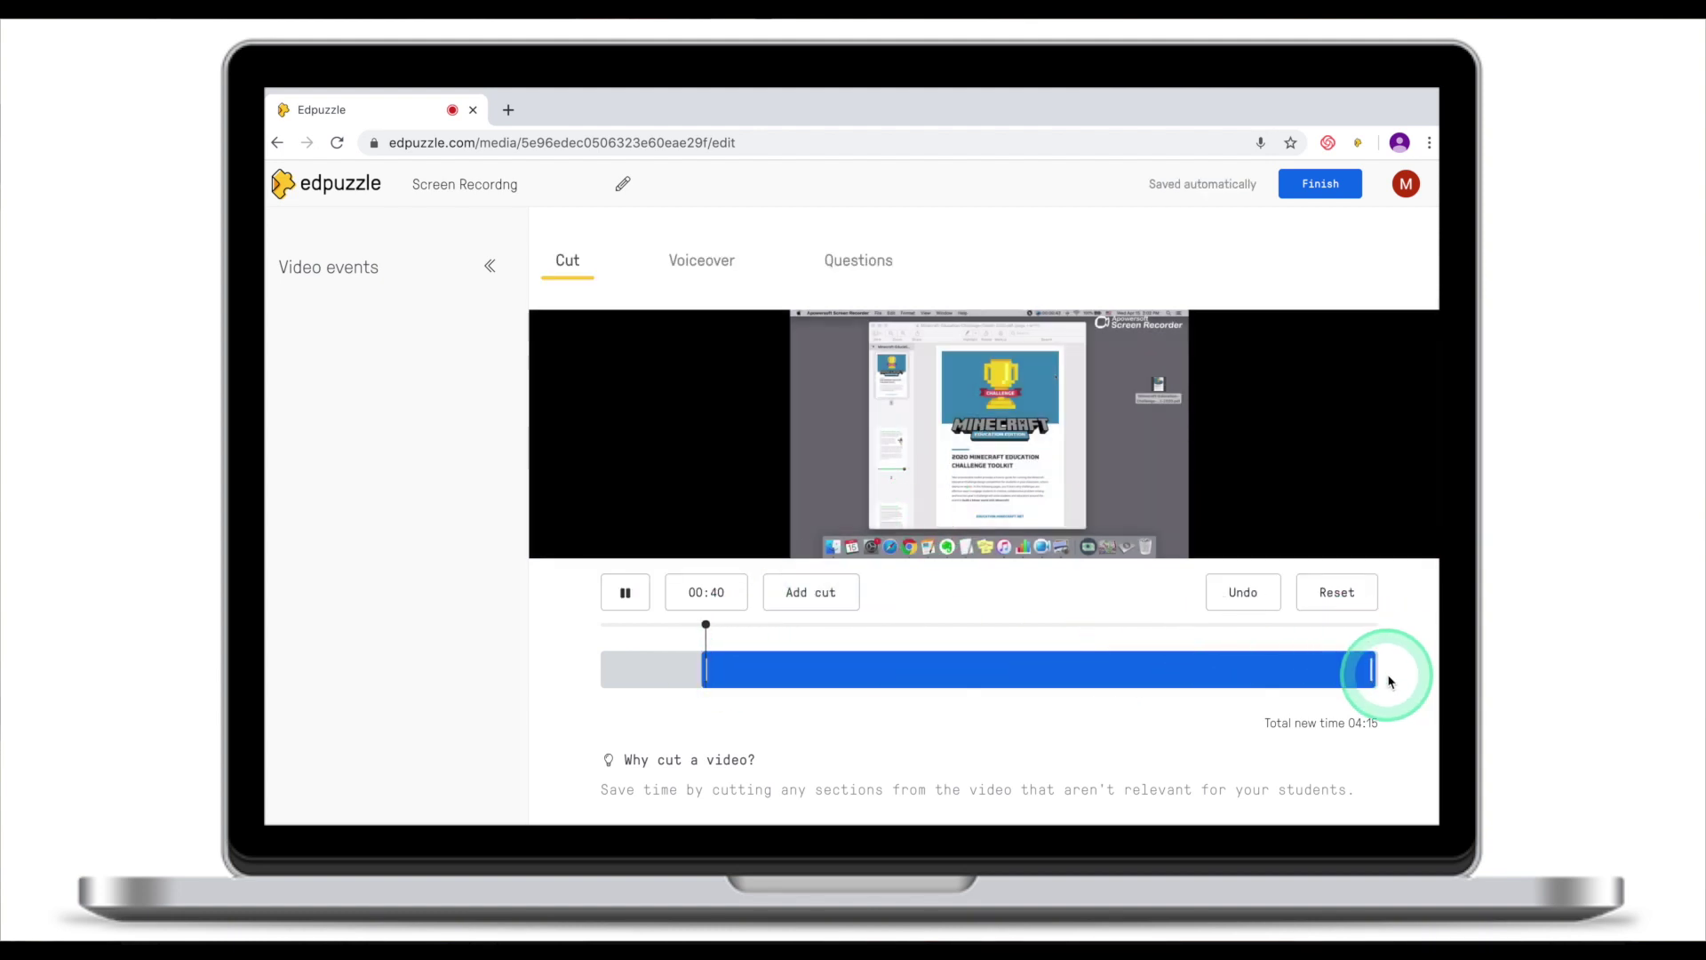
click(693, 263)
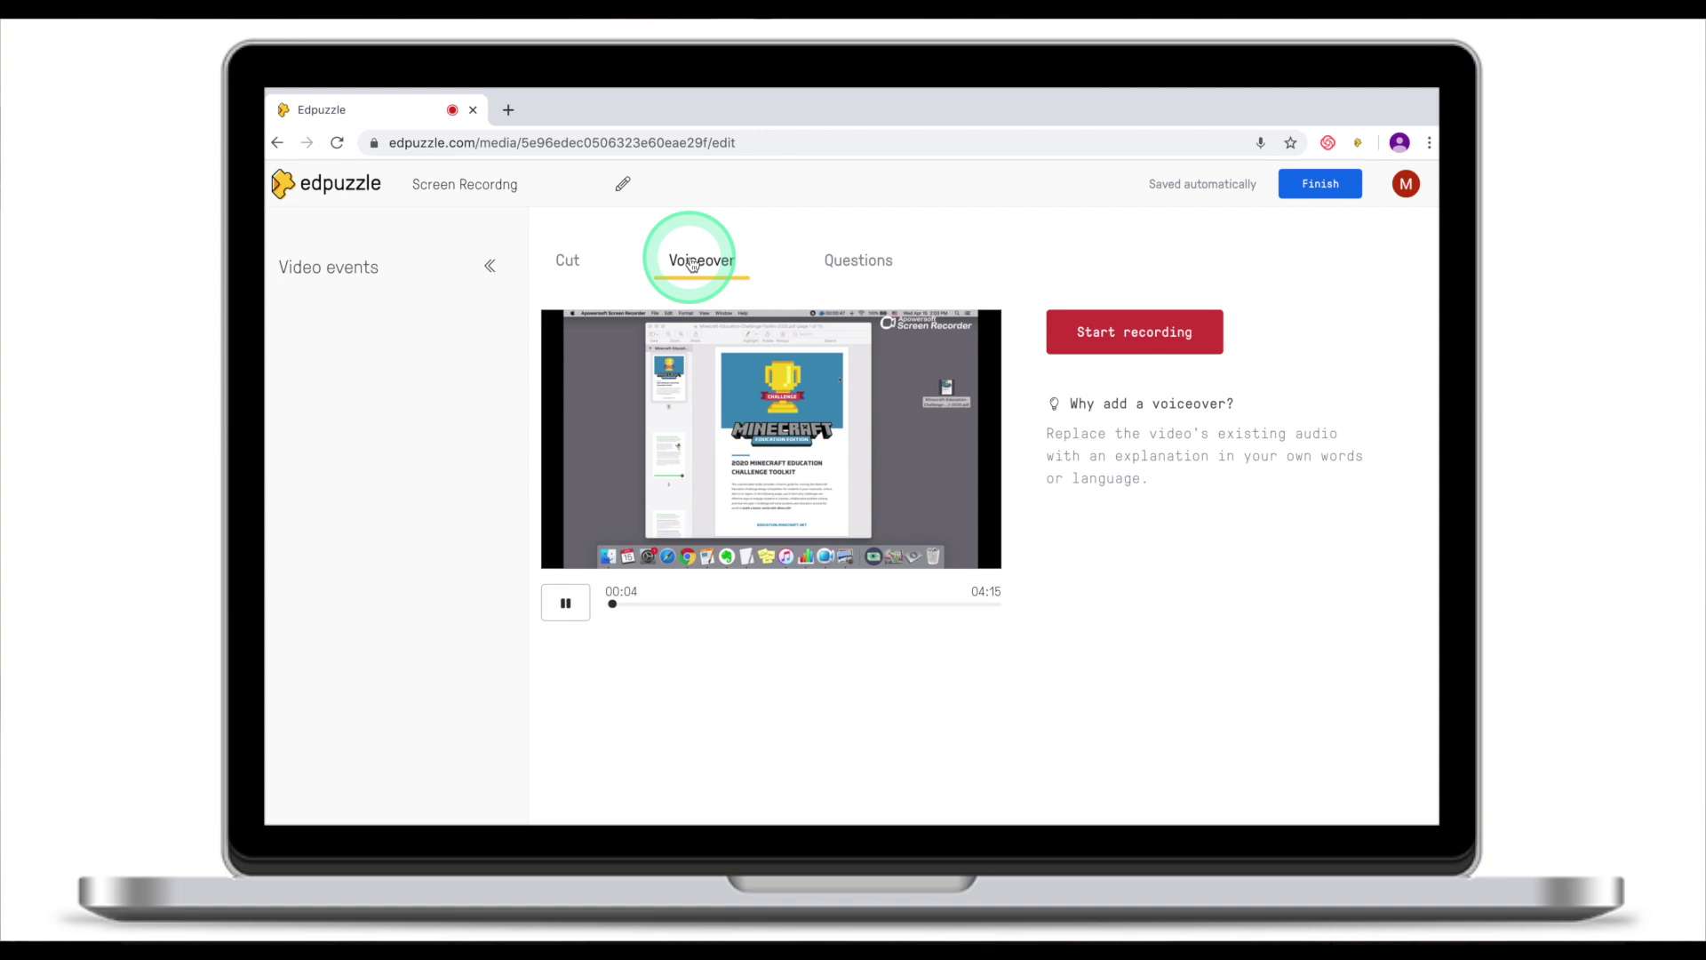
click(867, 261)
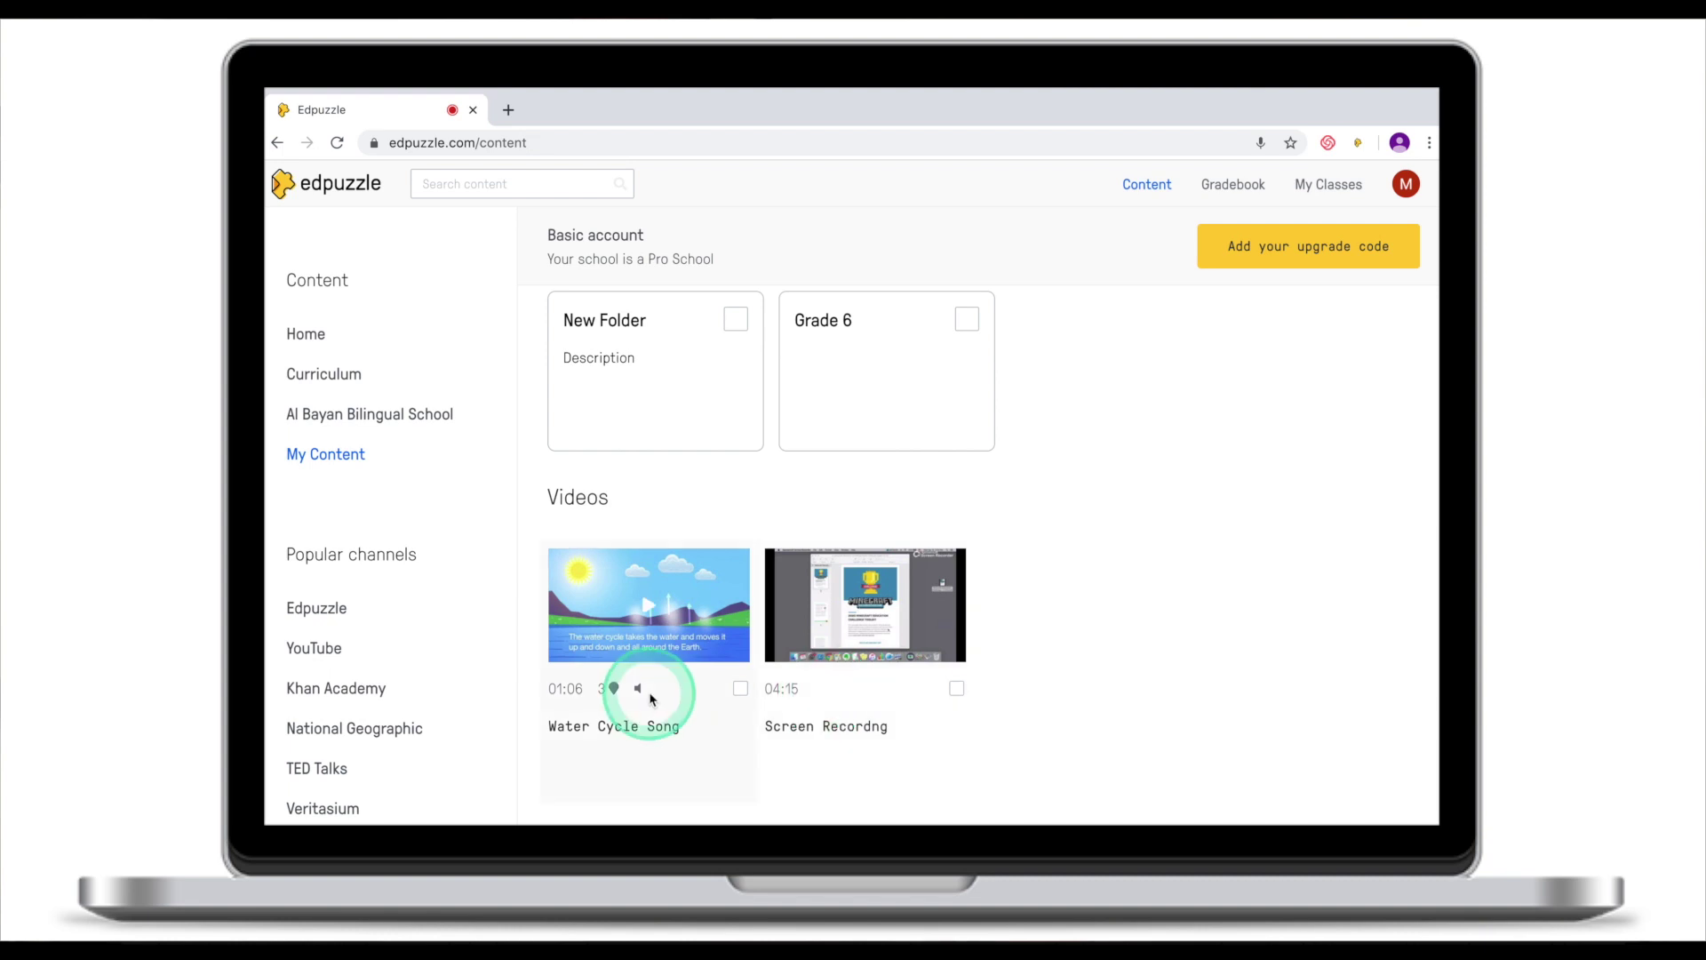
Start a content search, bringing up recent suggestions such as 'water cycle'
mouse_move(619, 699)
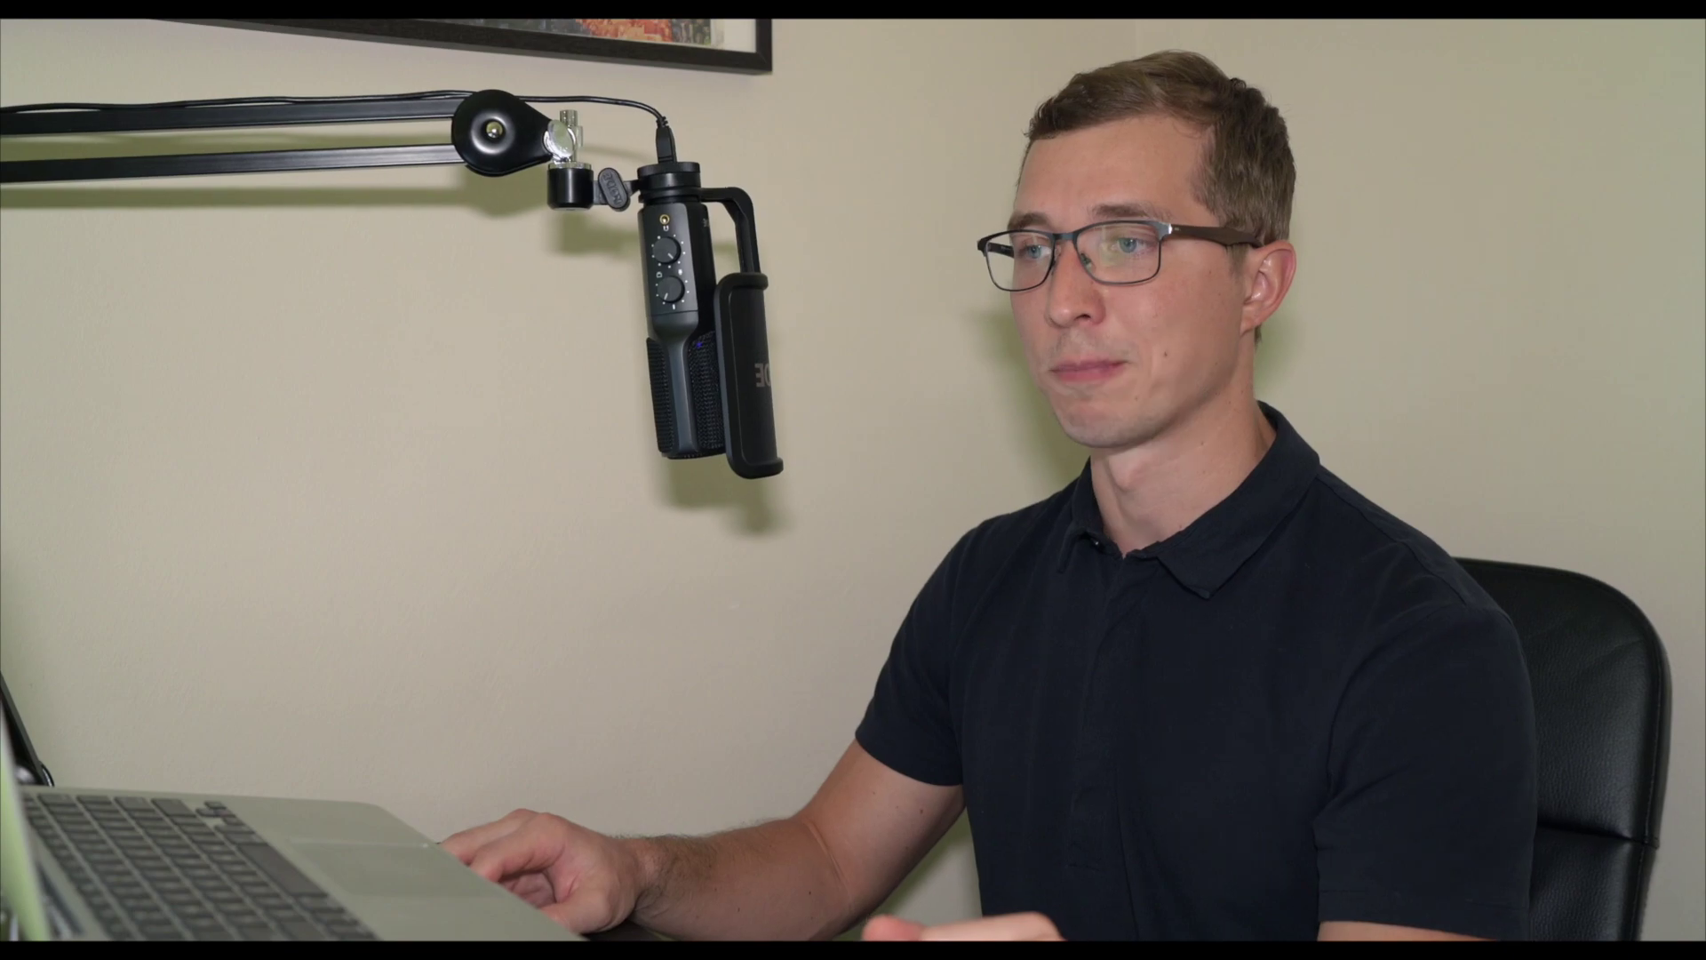
click(449, 189)
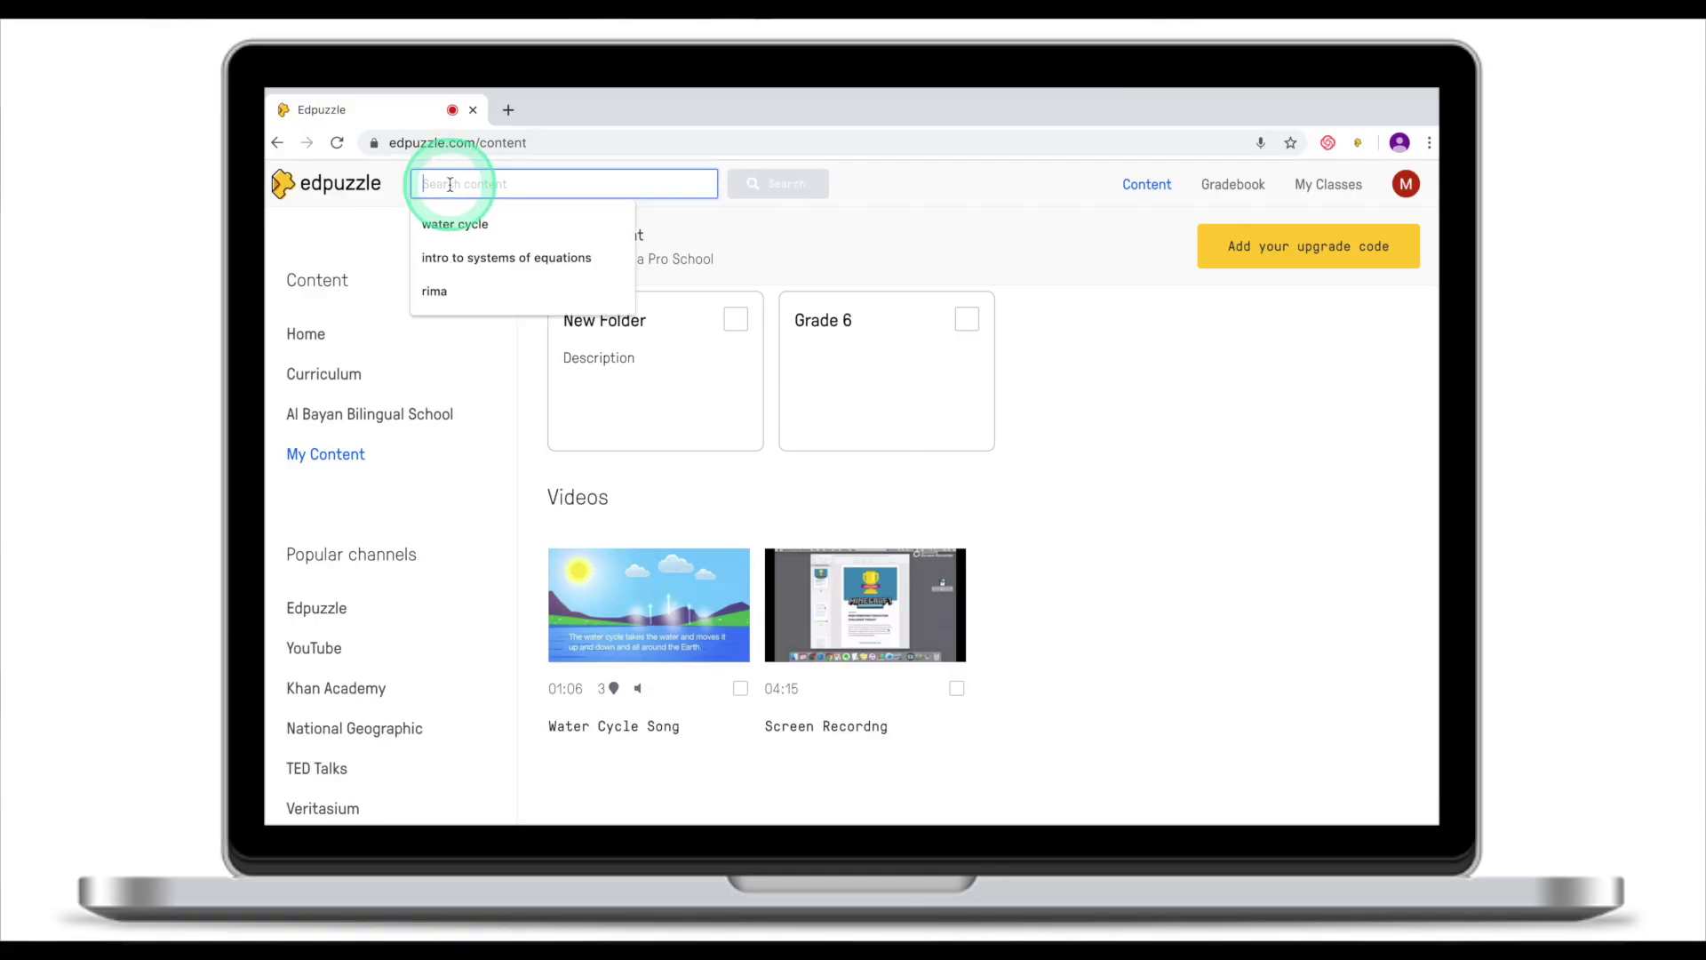
Search for 'water cycle' and open the first result, the water cycle (water cycle) video
click(456, 222)
click(781, 183)
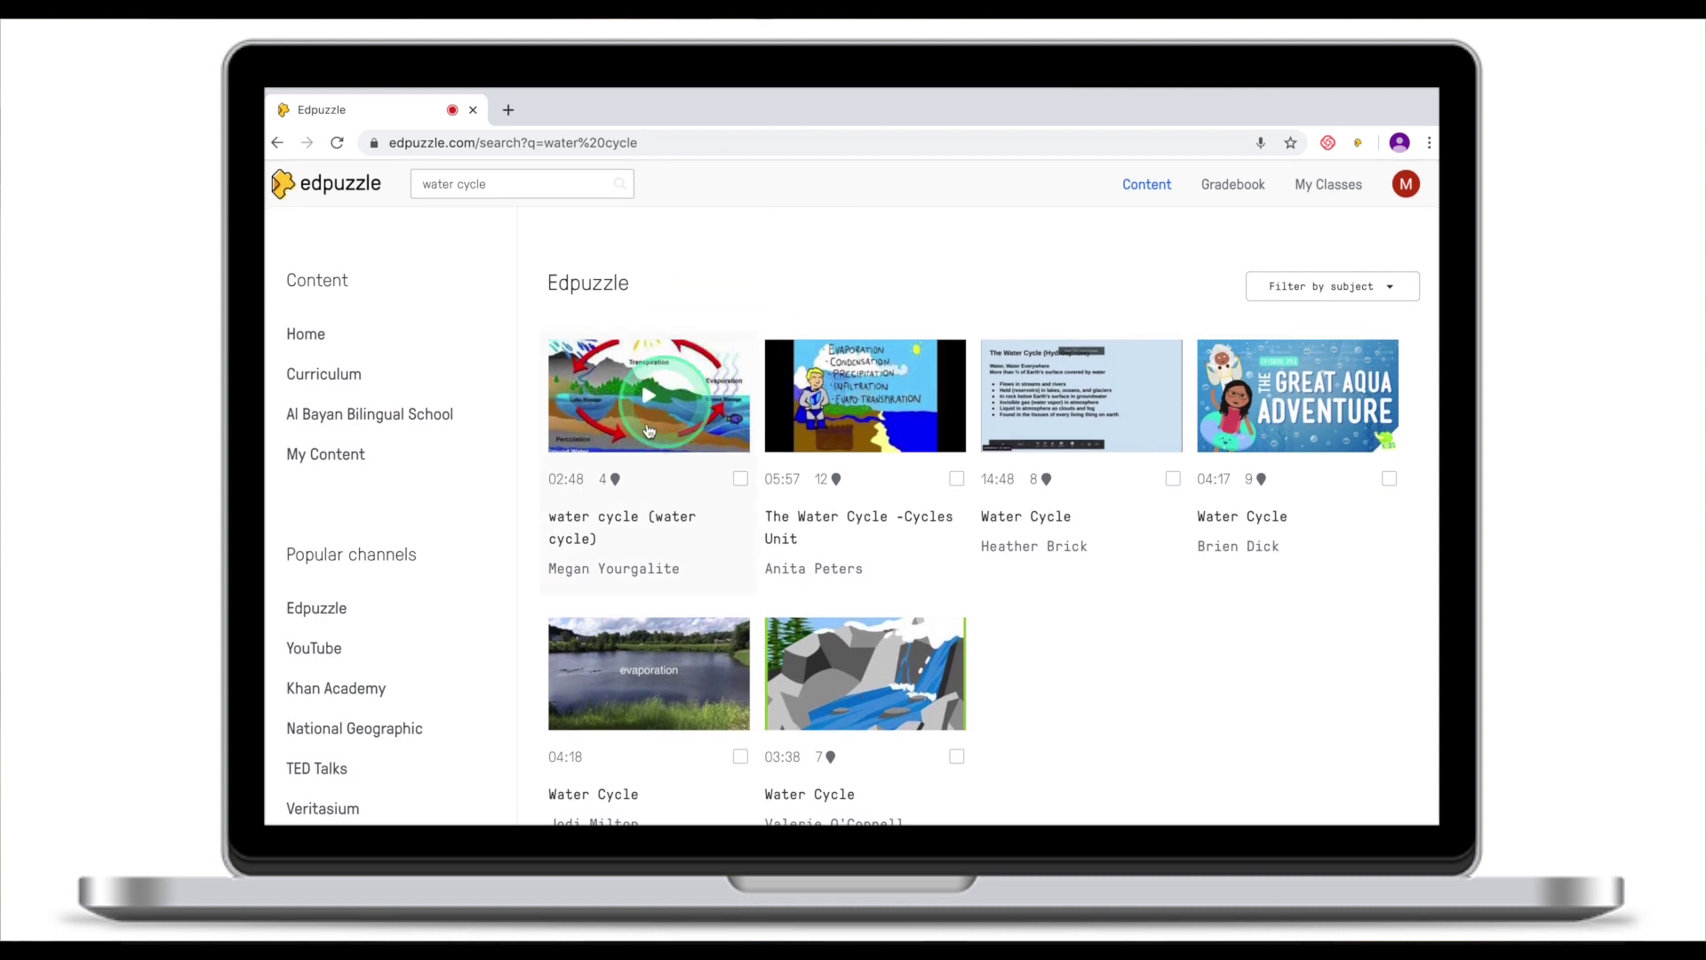
click(636, 488)
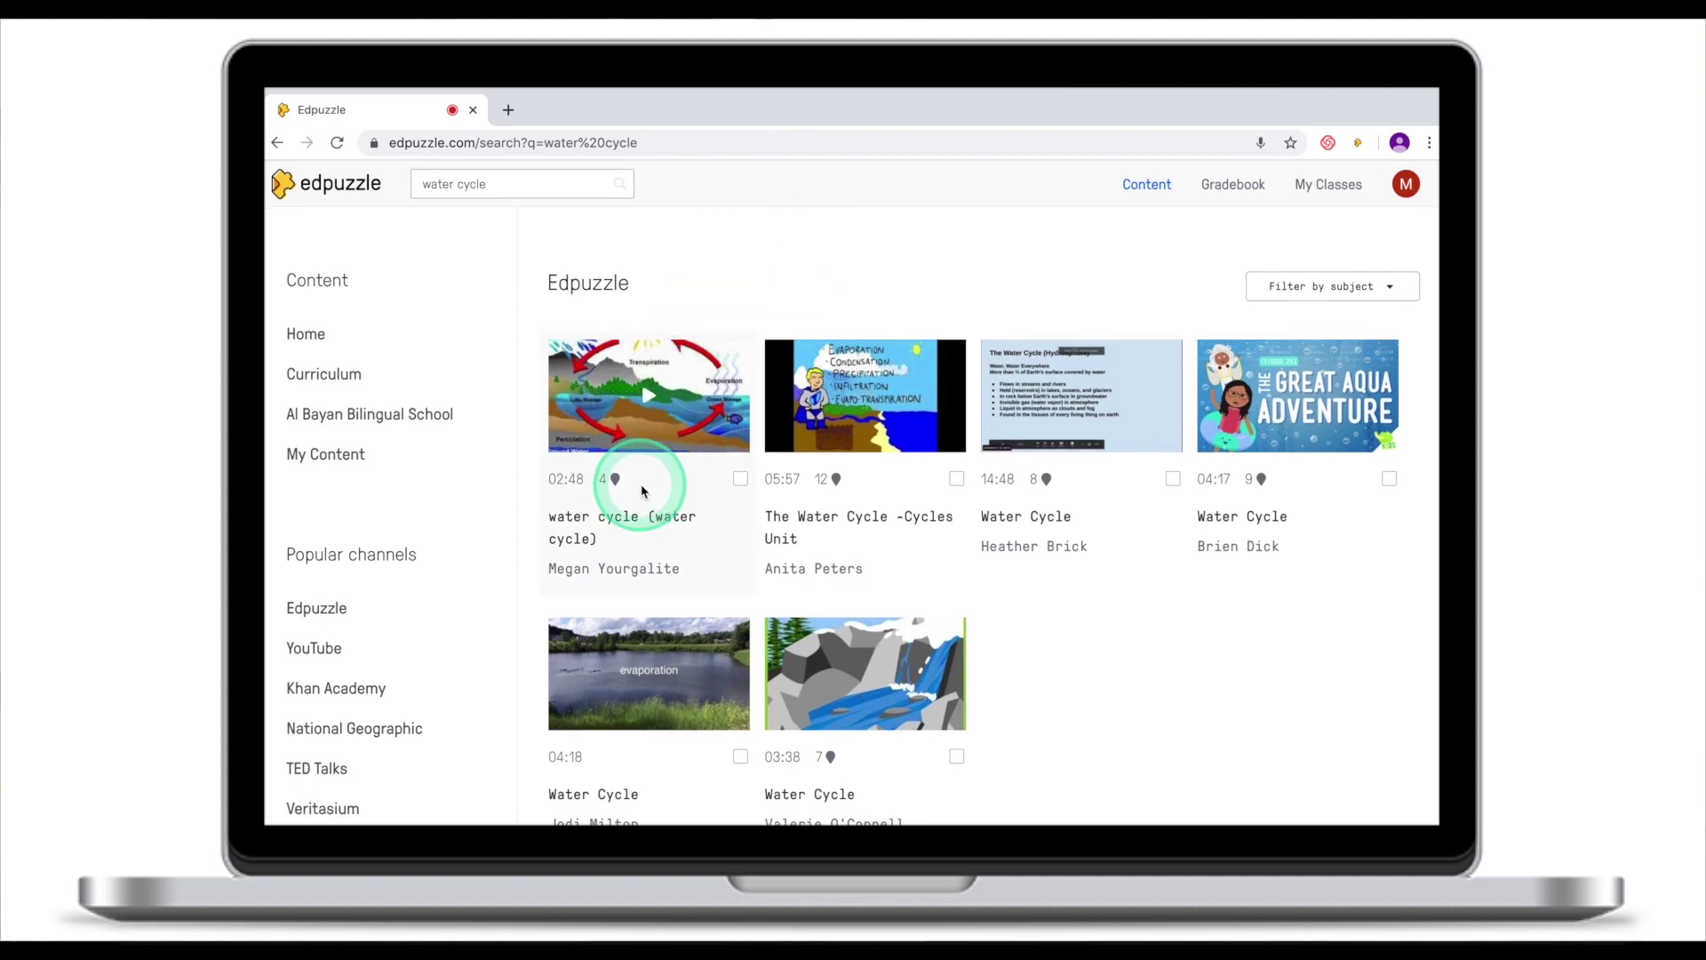
mouse_move(611, 485)
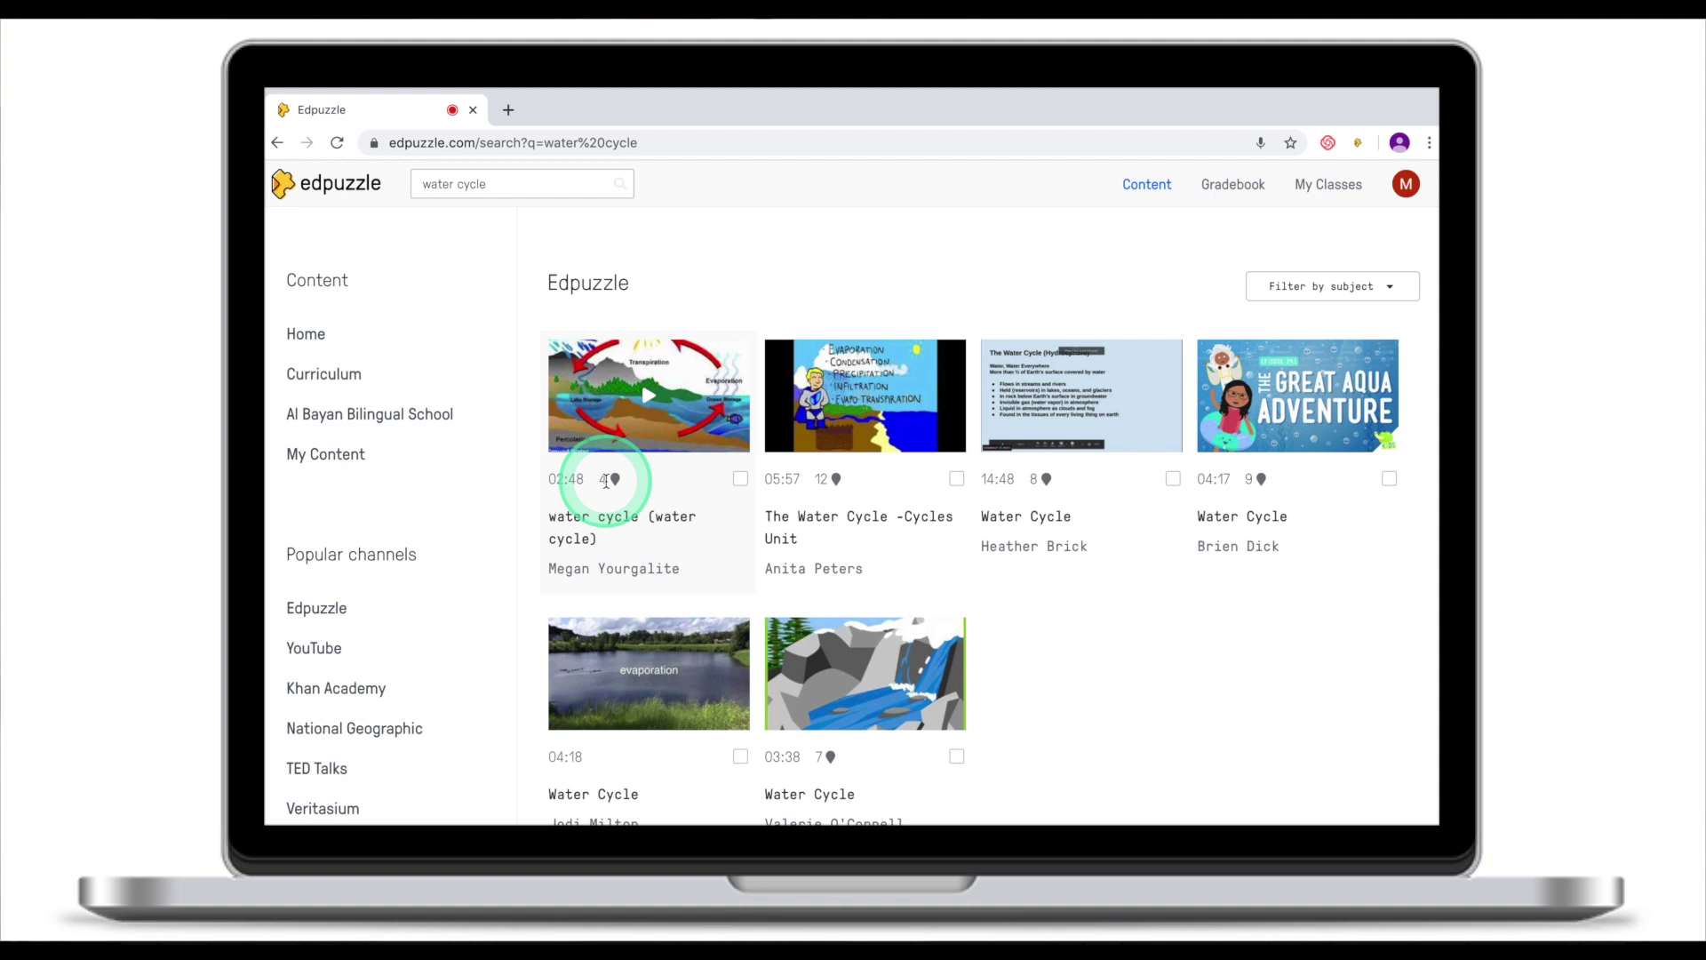
click(613, 483)
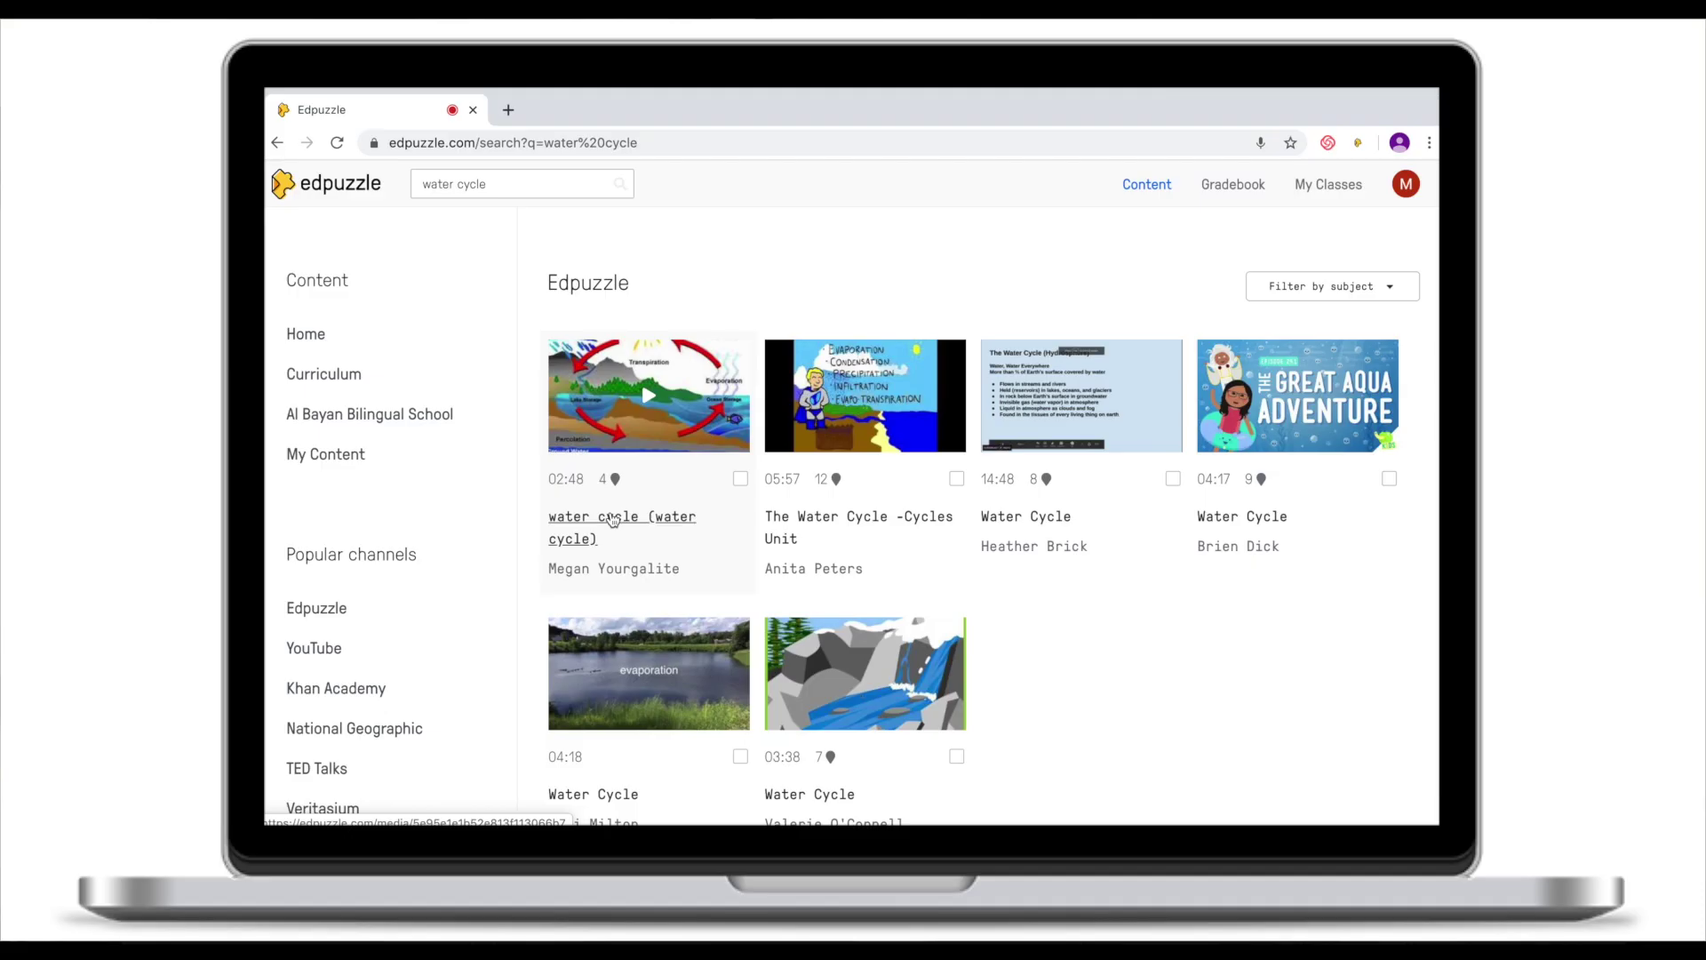
click(613, 520)
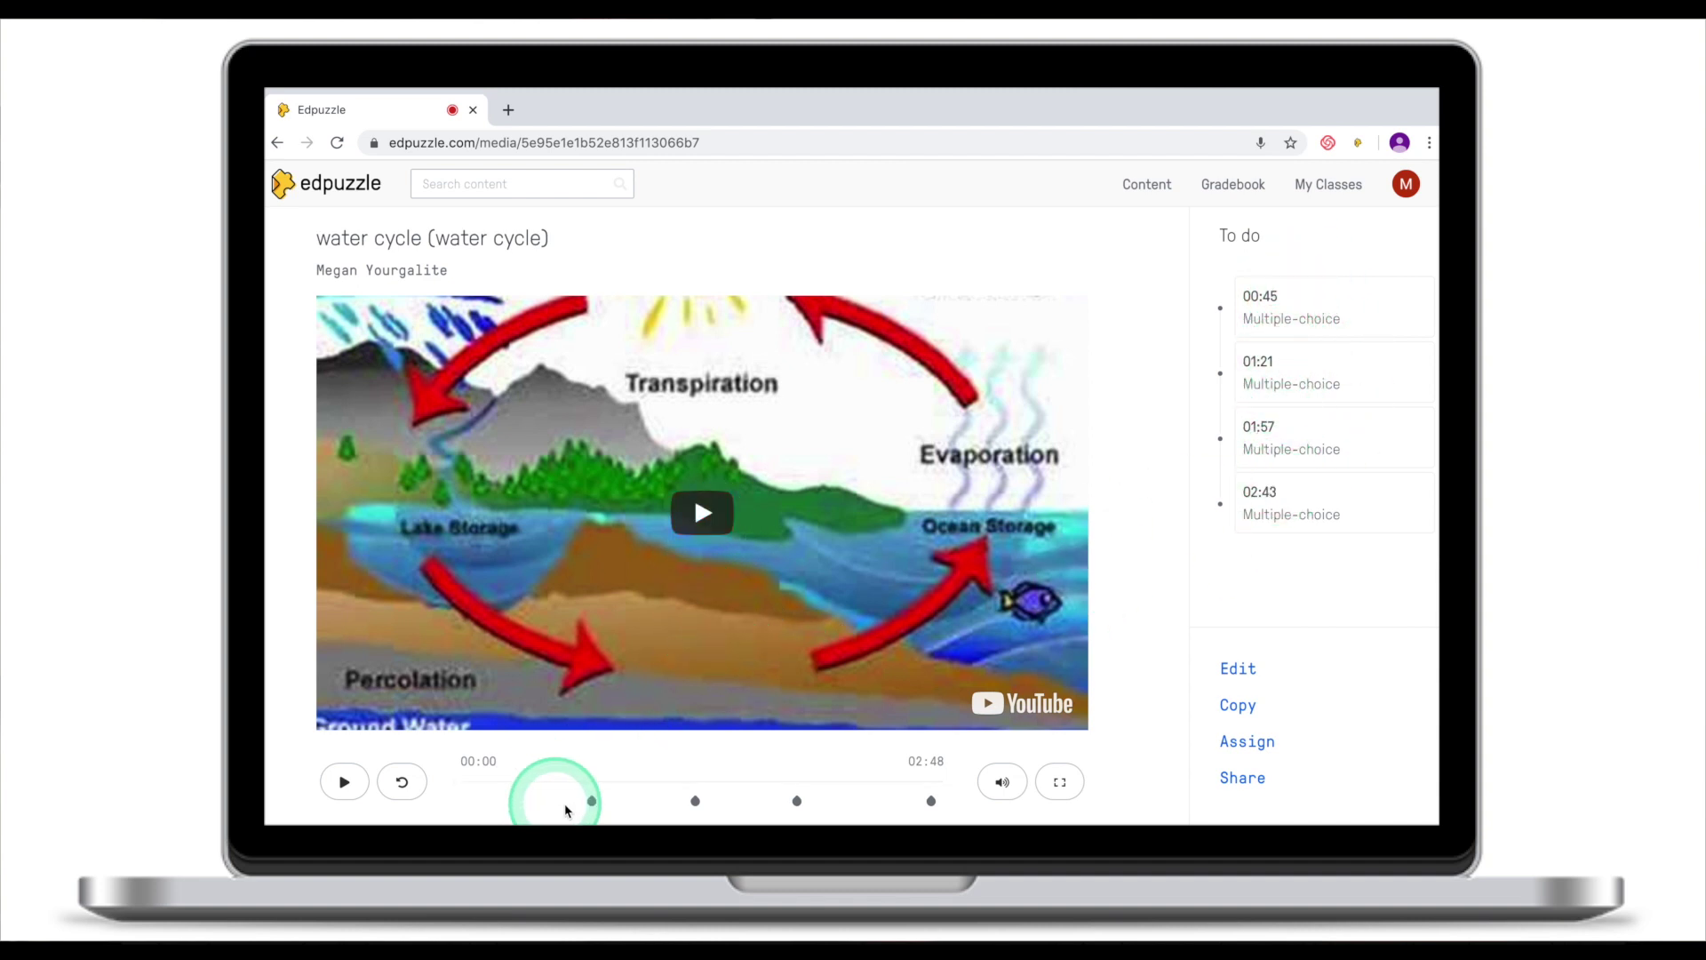
Preview the video's questions, then copy the lesson into My Content
click(592, 802)
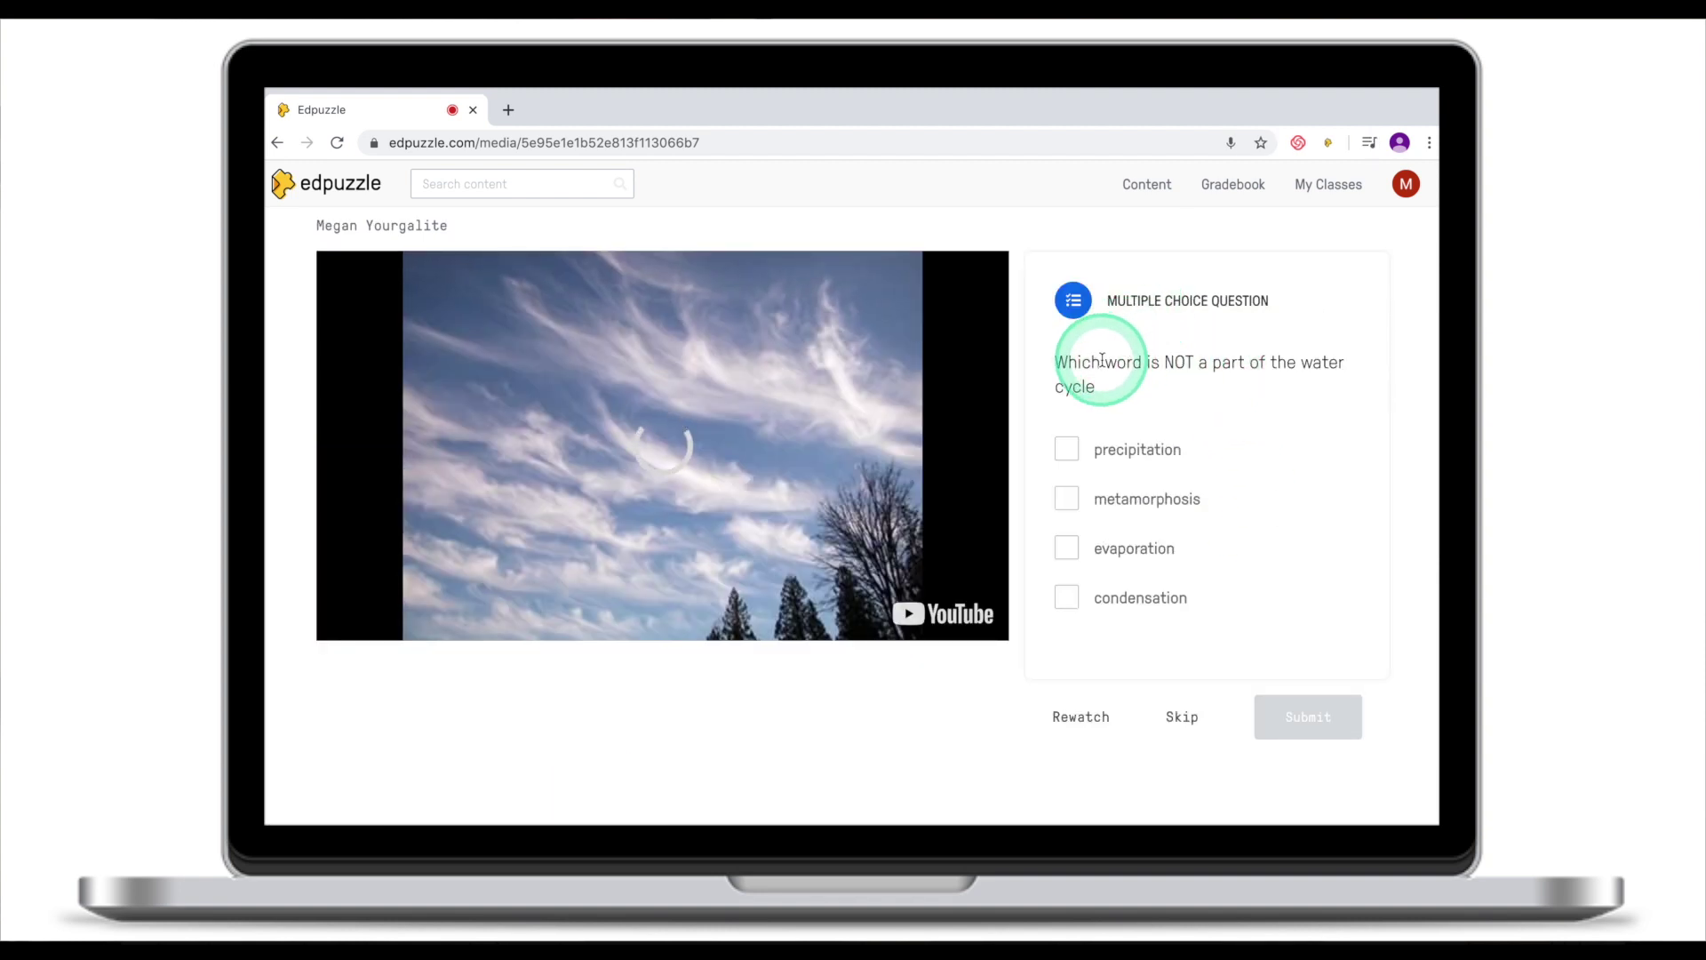
click(1173, 724)
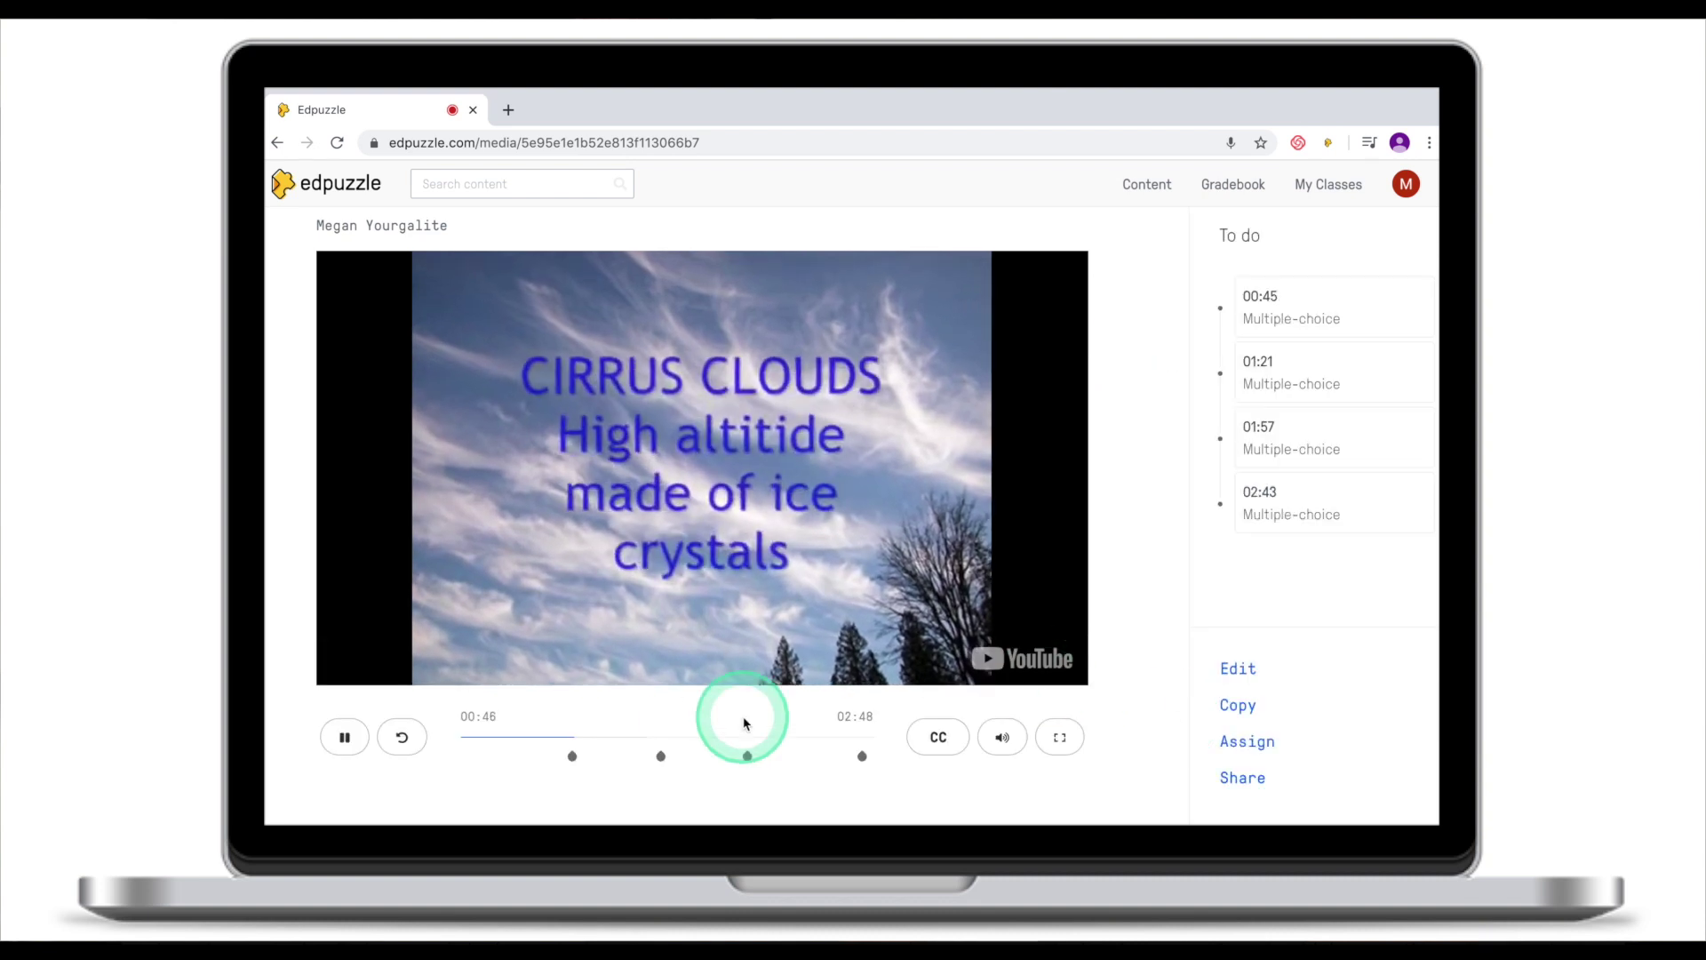
click(661, 754)
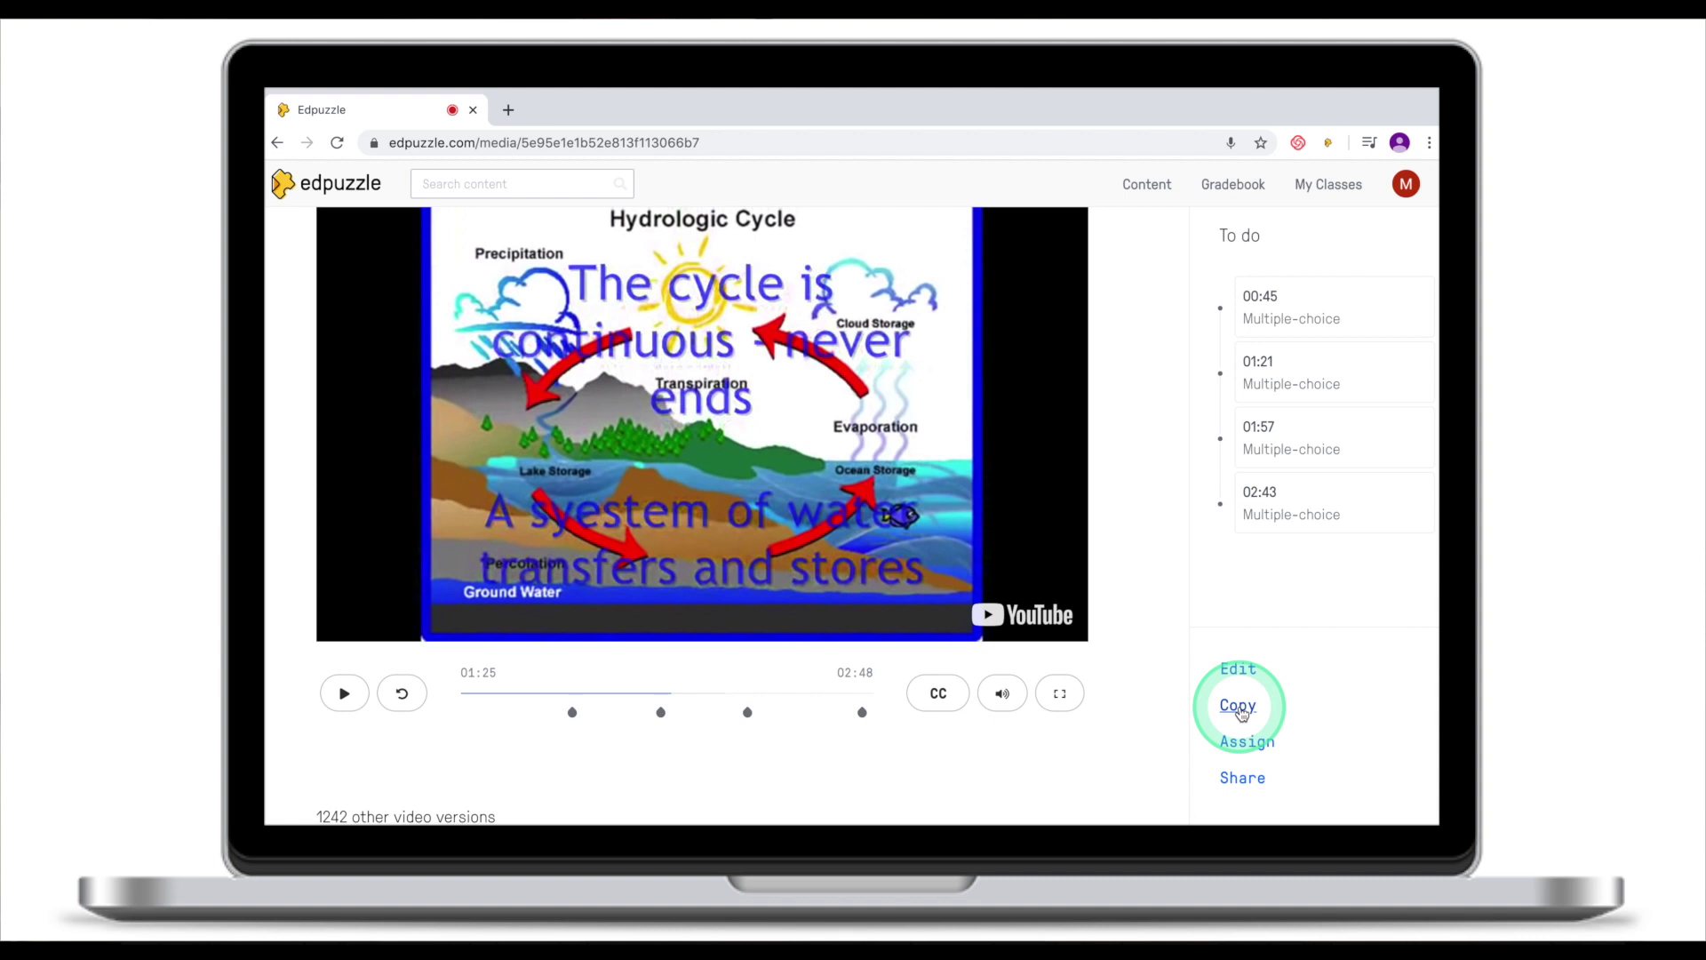
click(1305, 702)
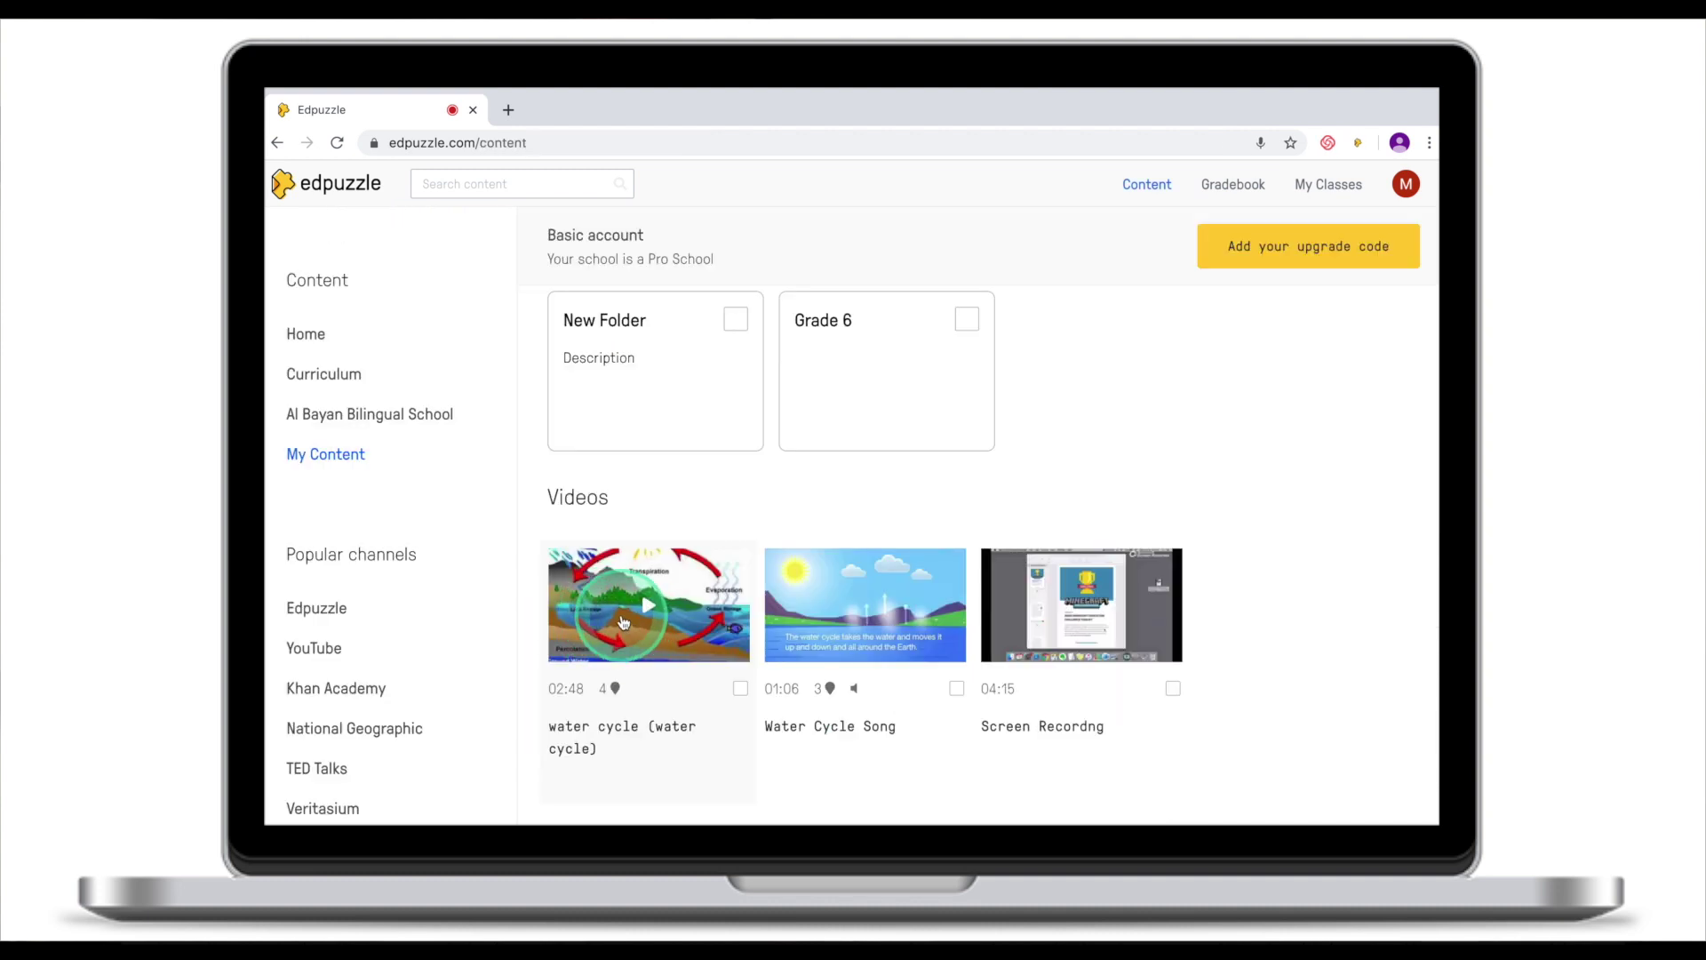
Open the copied water cycle video in the editor and go to its Questions and notes
click(605, 730)
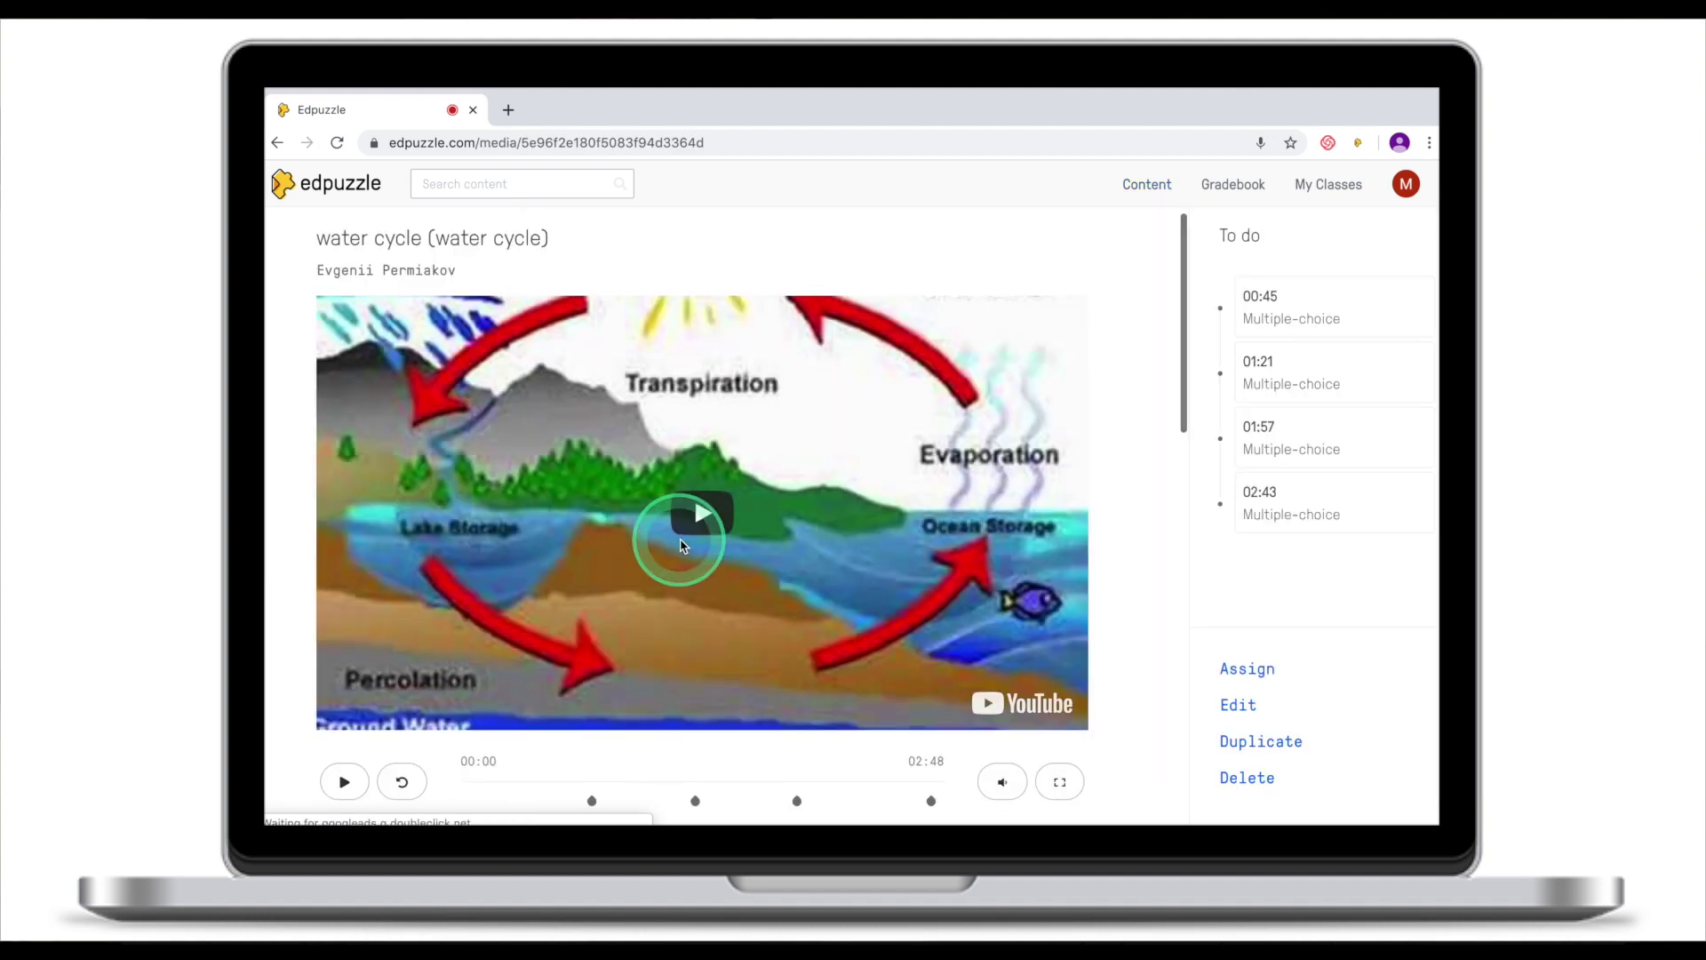
scroll(680, 544, down, 1)
click(1242, 705)
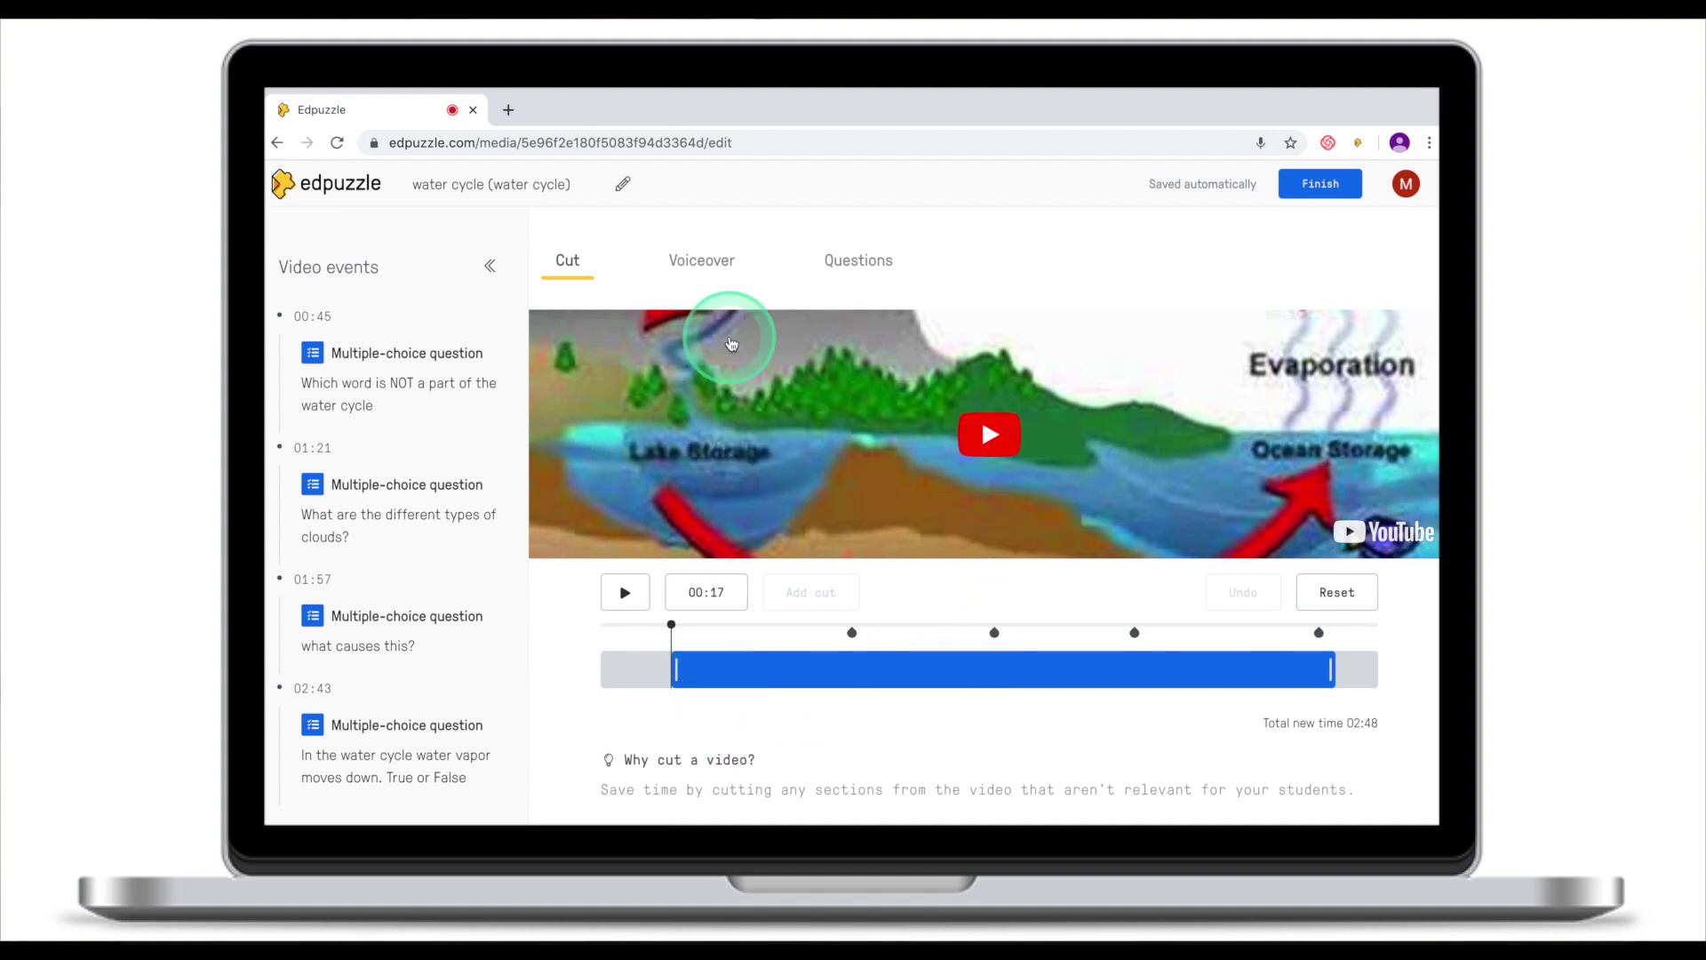
click(702, 267)
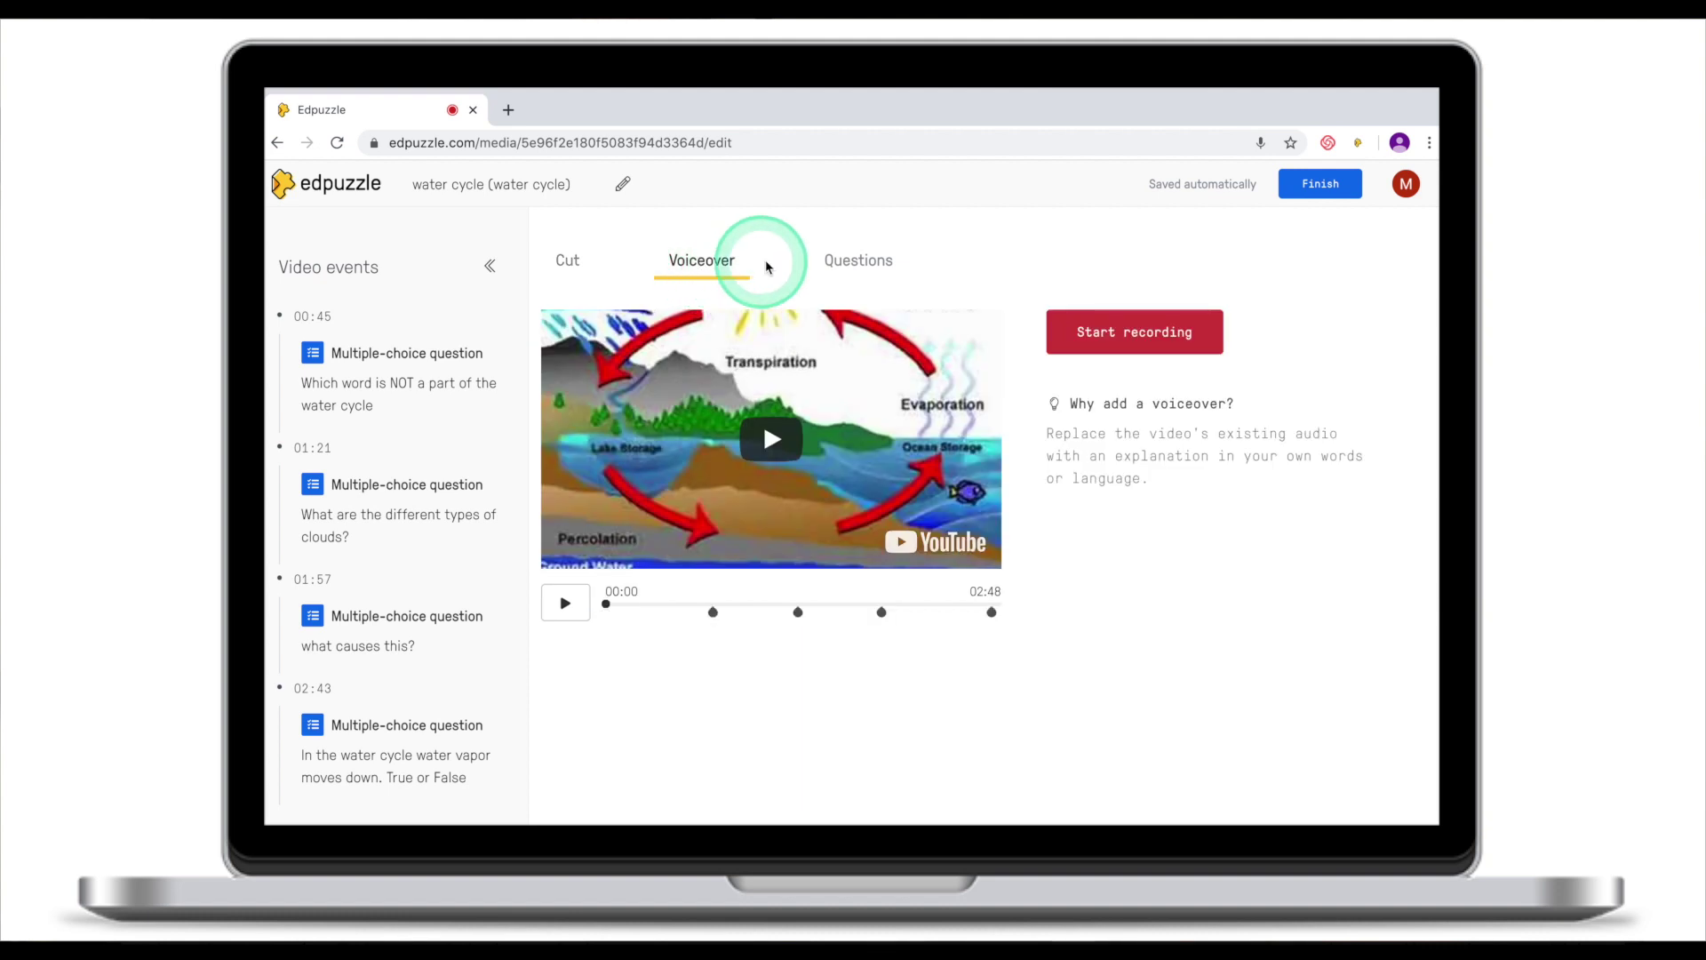
click(850, 264)
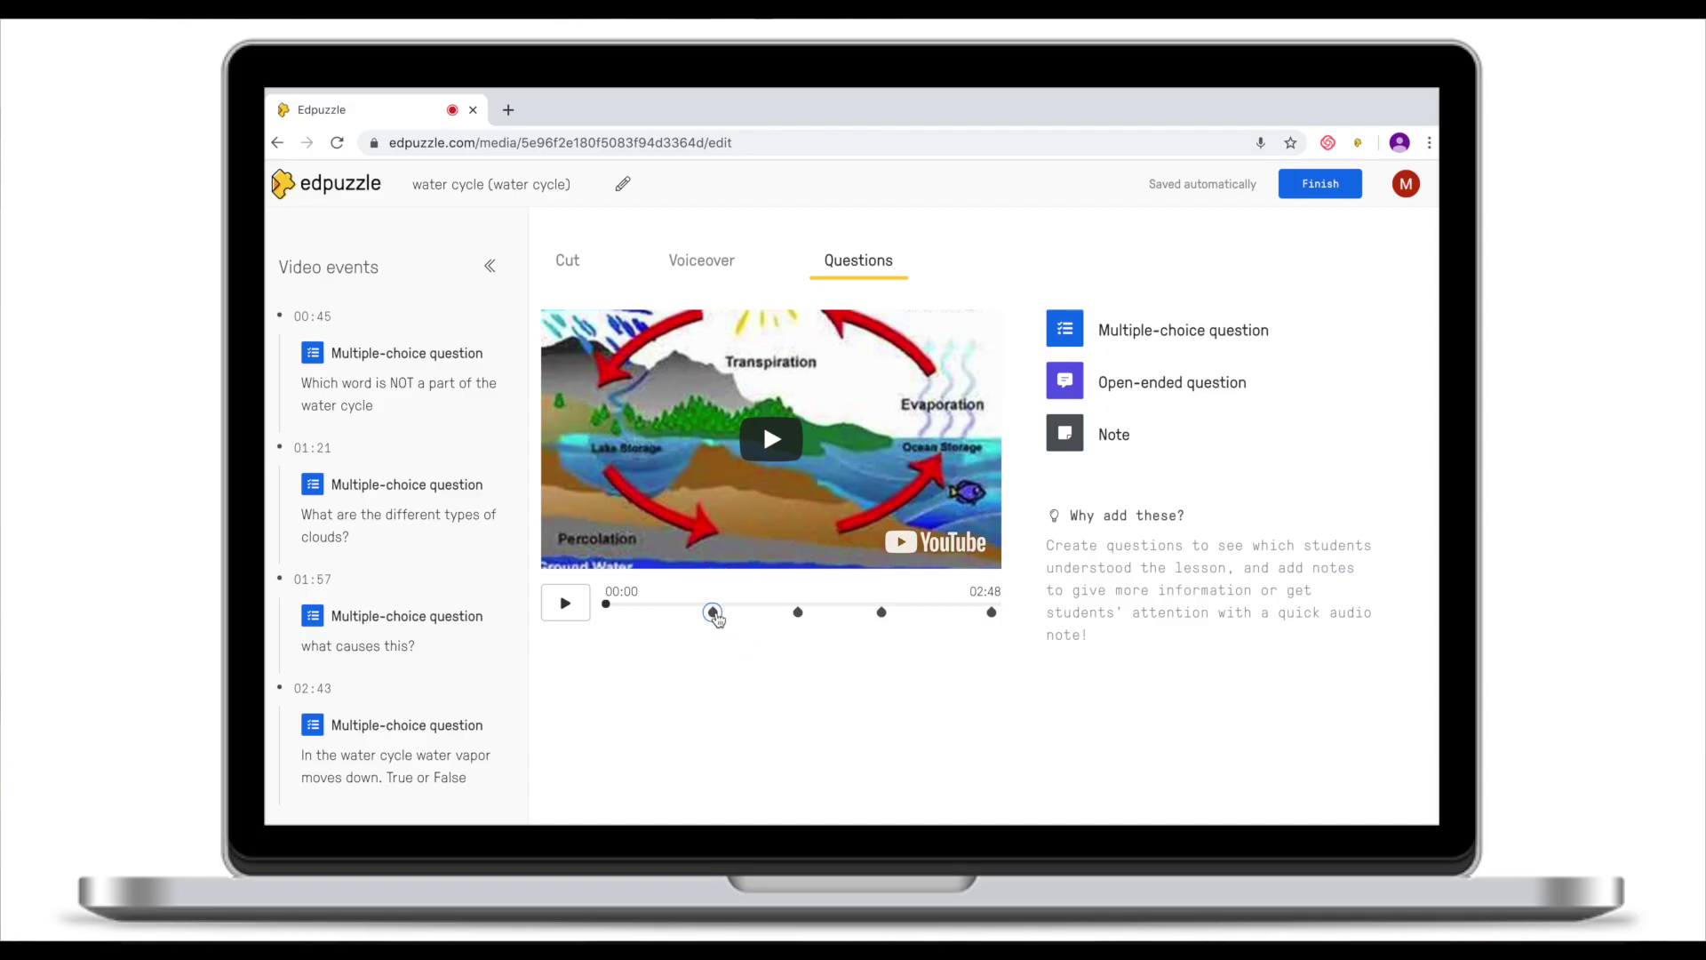
Remove the condensation choice from the 00:45 multiple-choice question and save it
click(713, 612)
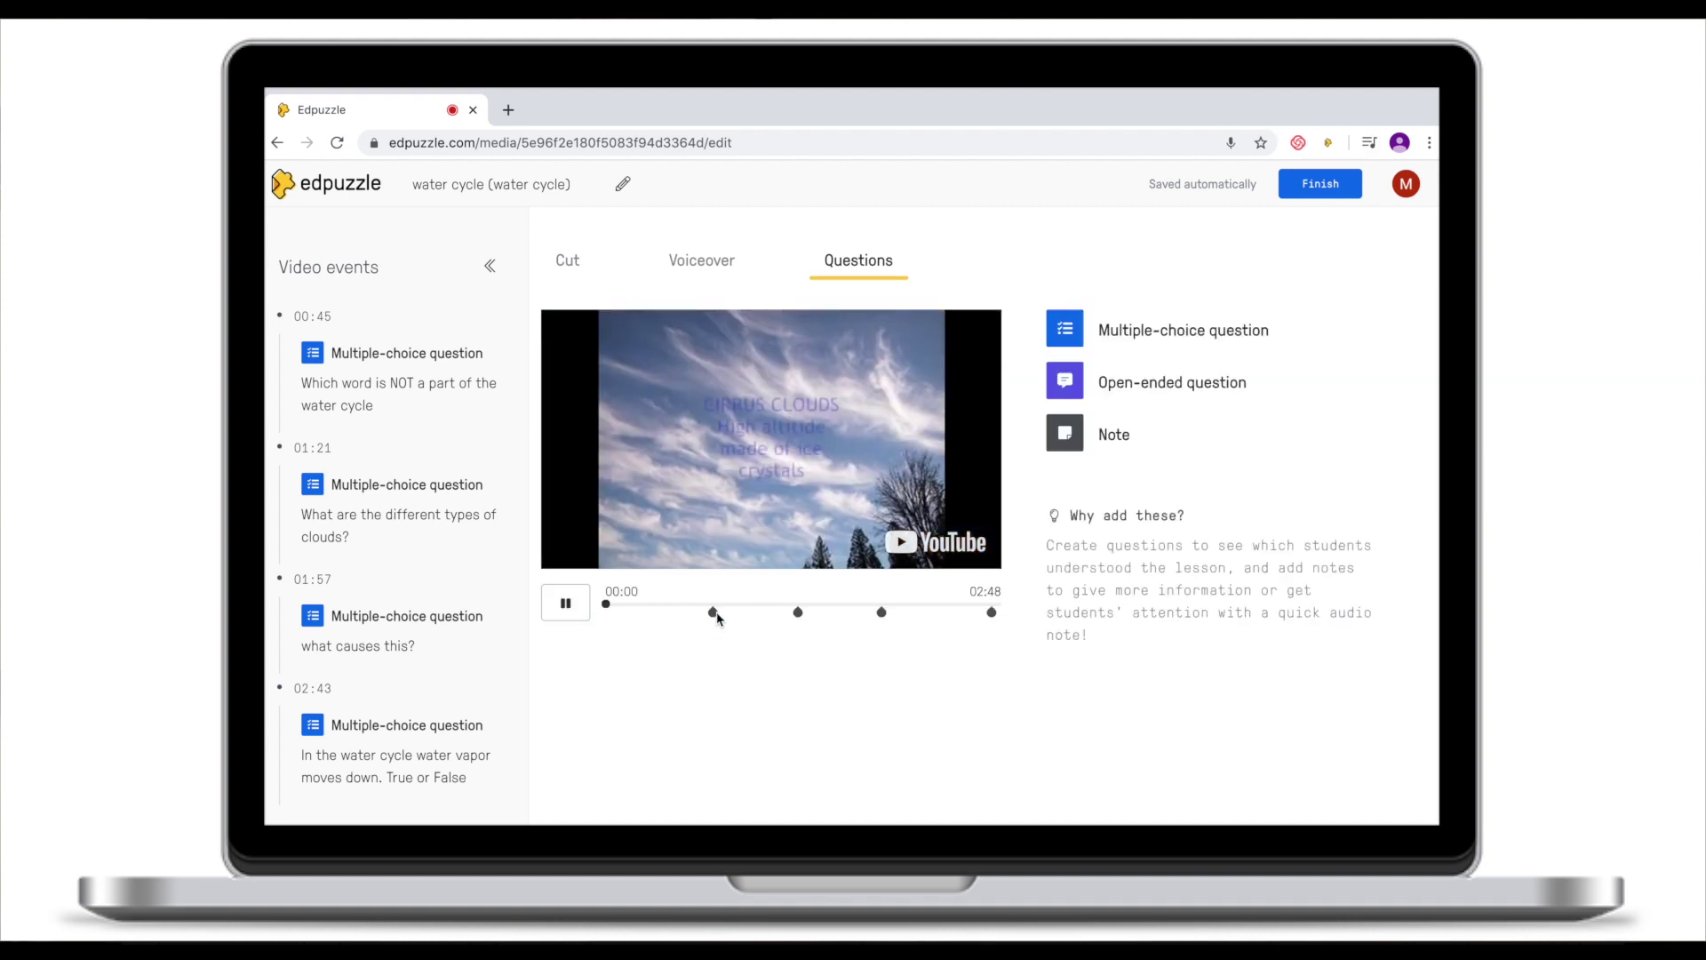
click(1276, 727)
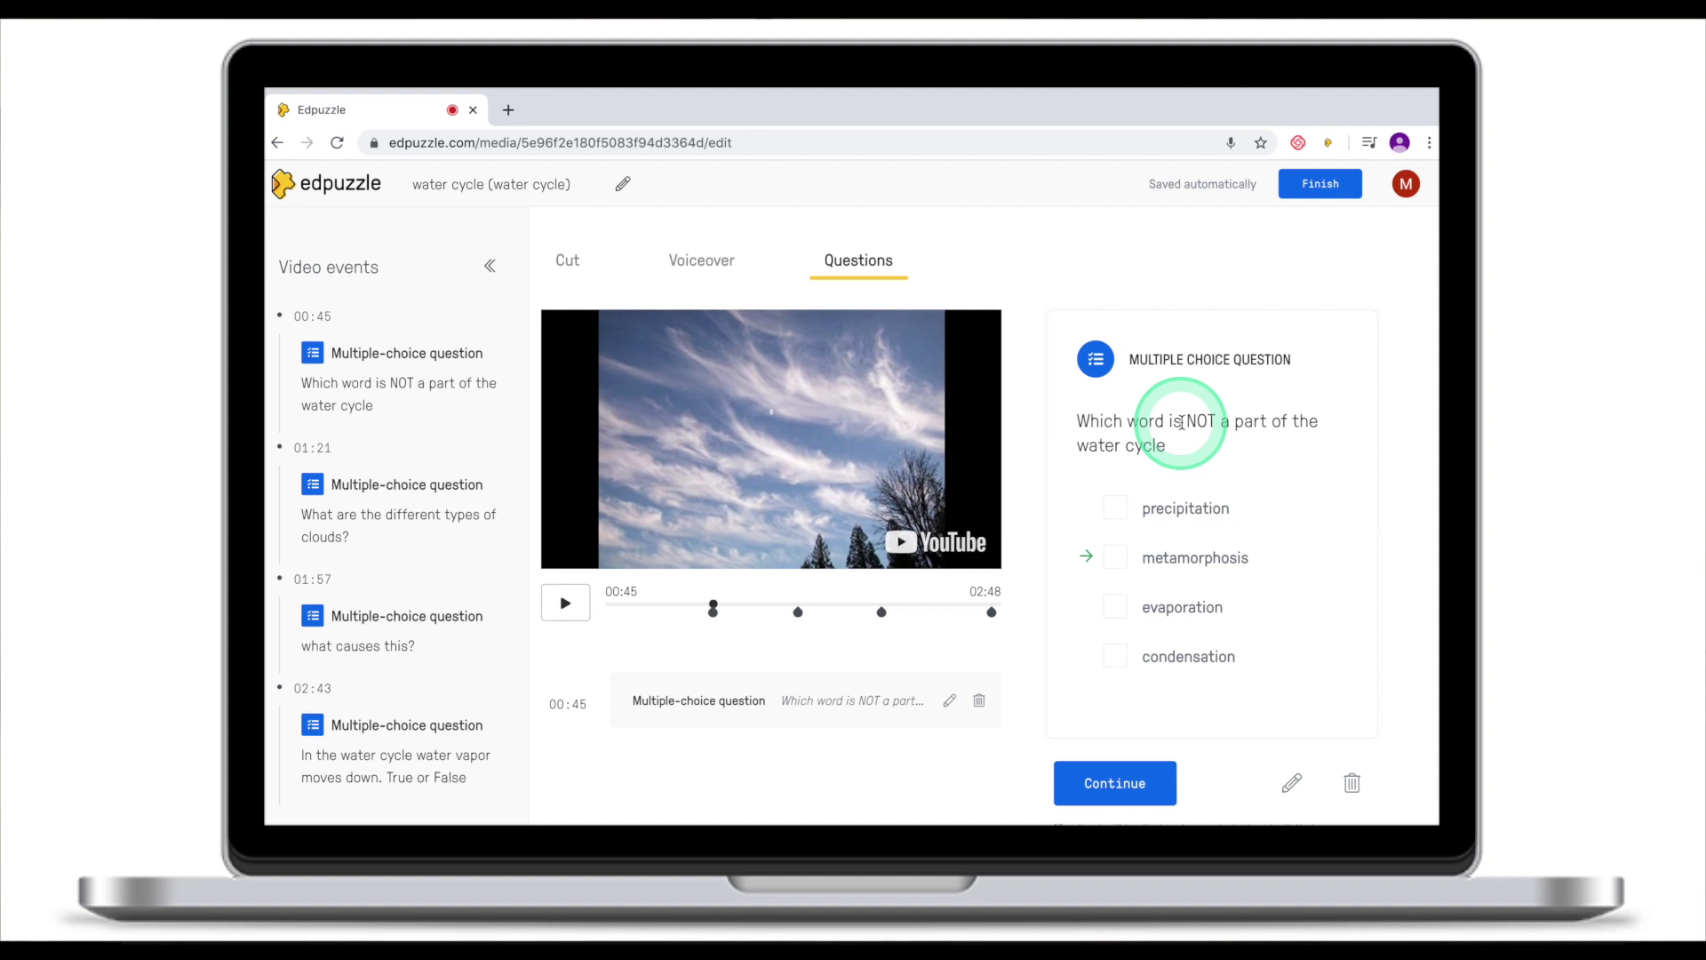
click(1290, 786)
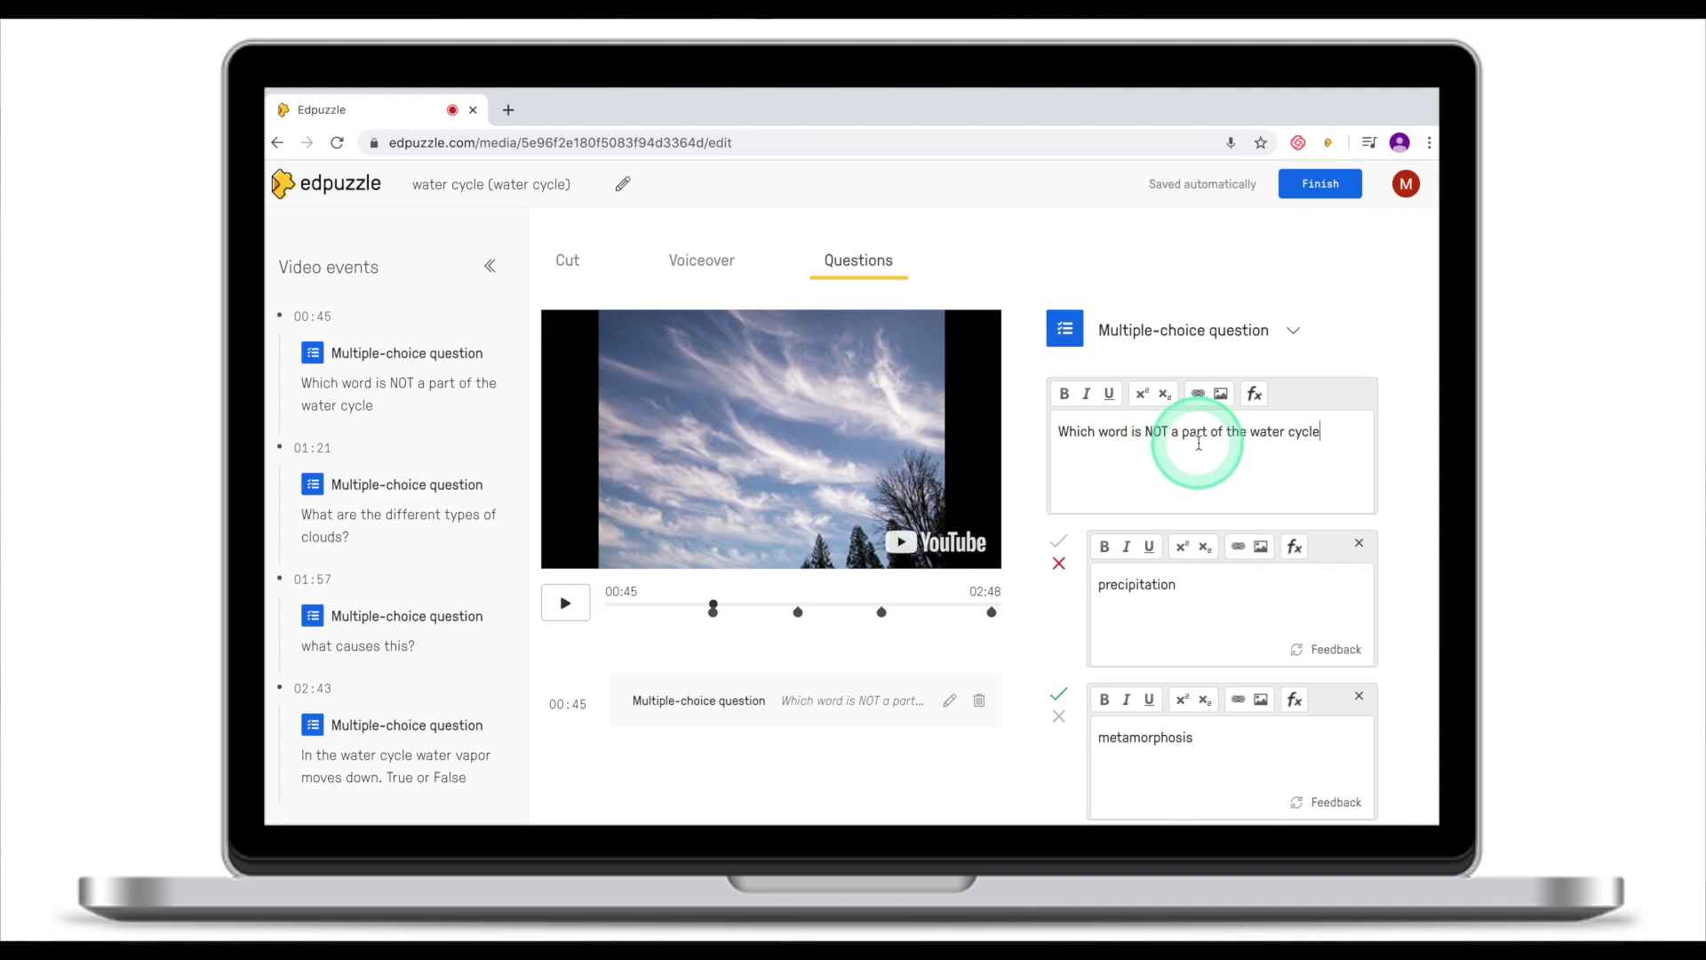
scroll(1196, 442, down, 5)
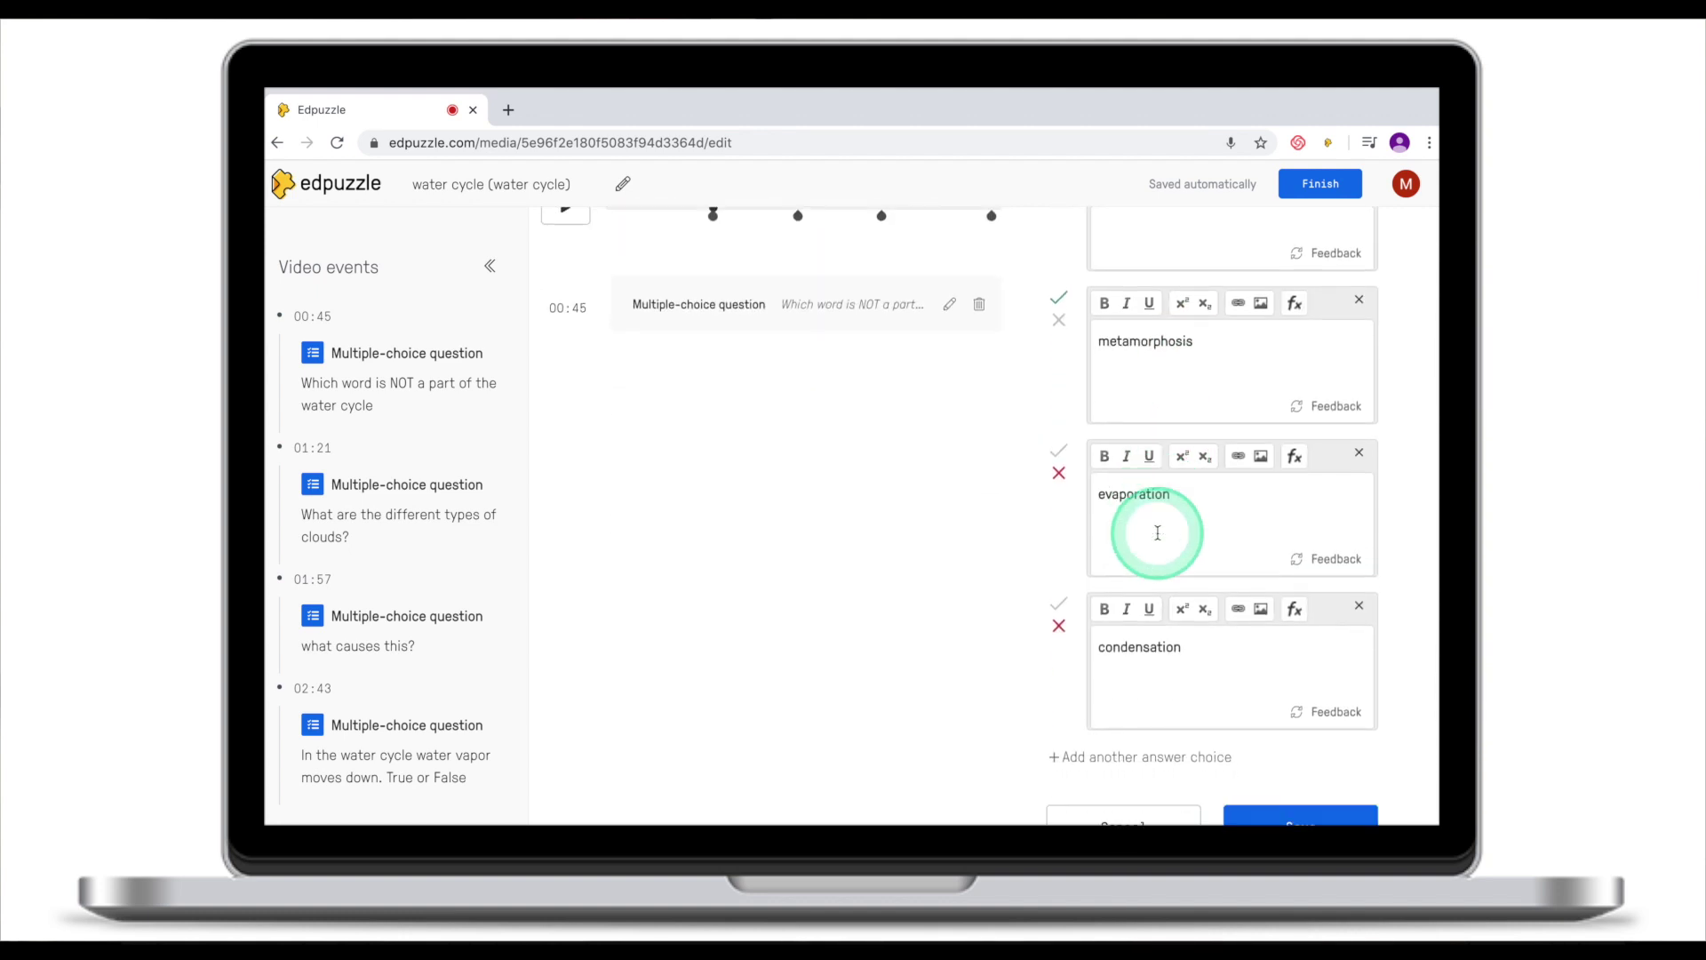
scroll(1158, 533, down, 1)
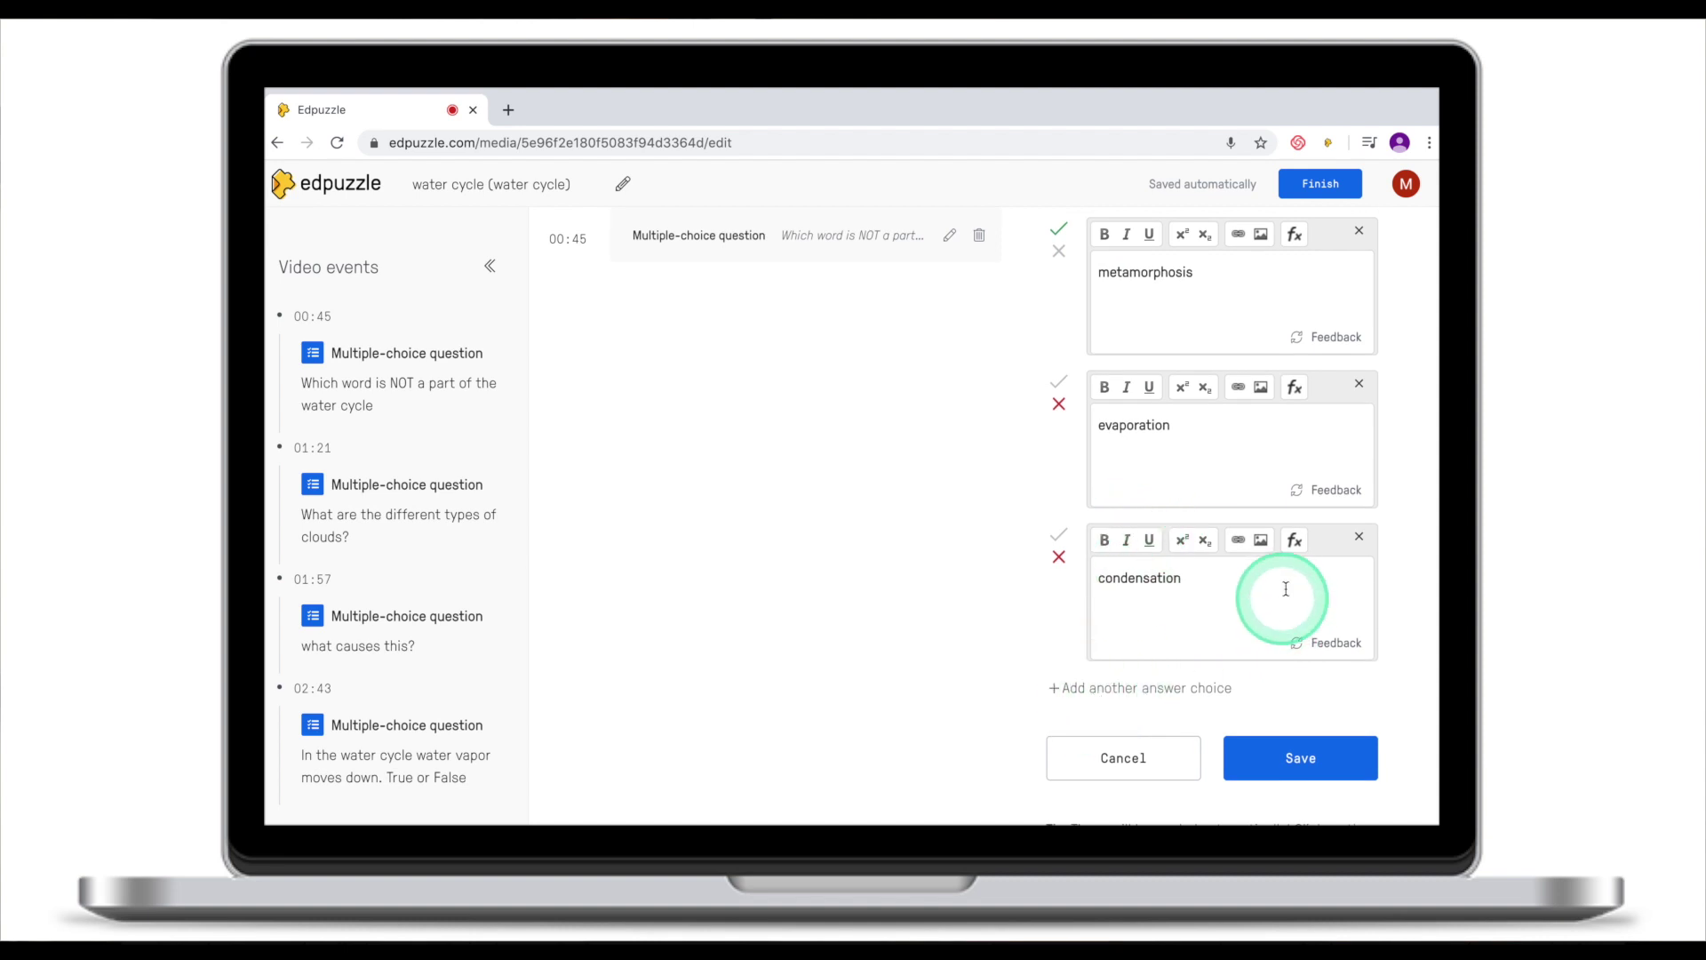
click(1359, 539)
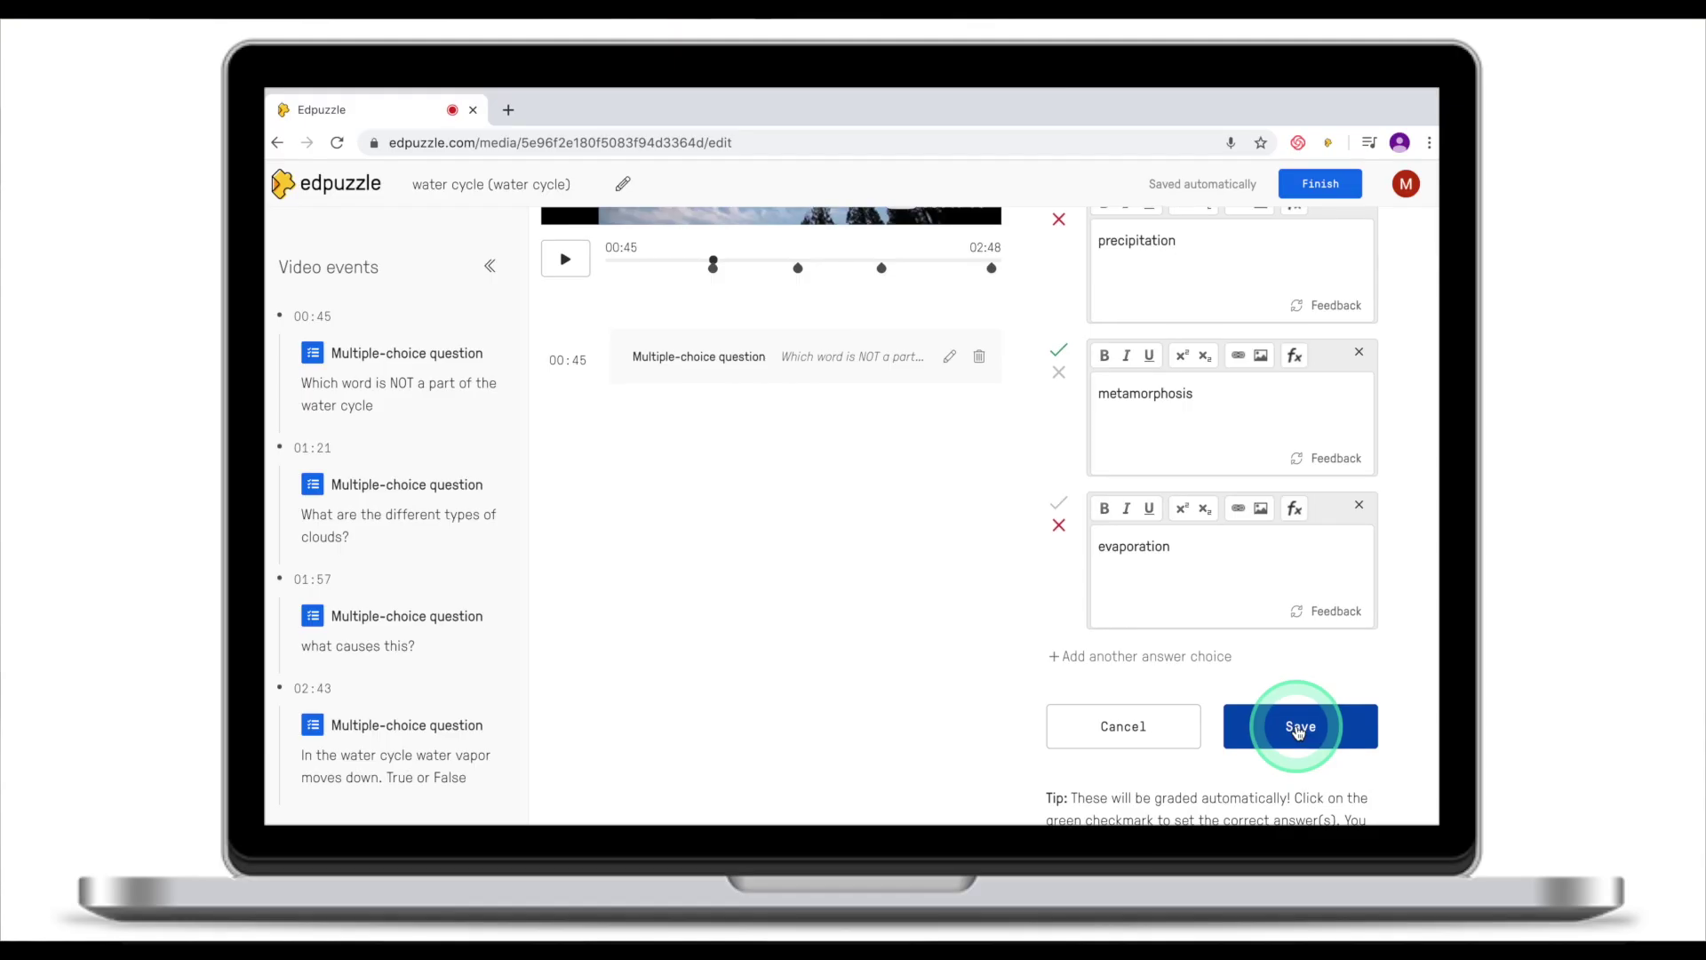
click(1296, 727)
Move on to the video's second question
scroll(1089, 524, up, 2)
click(761, 621)
click(565, 602)
click(764, 649)
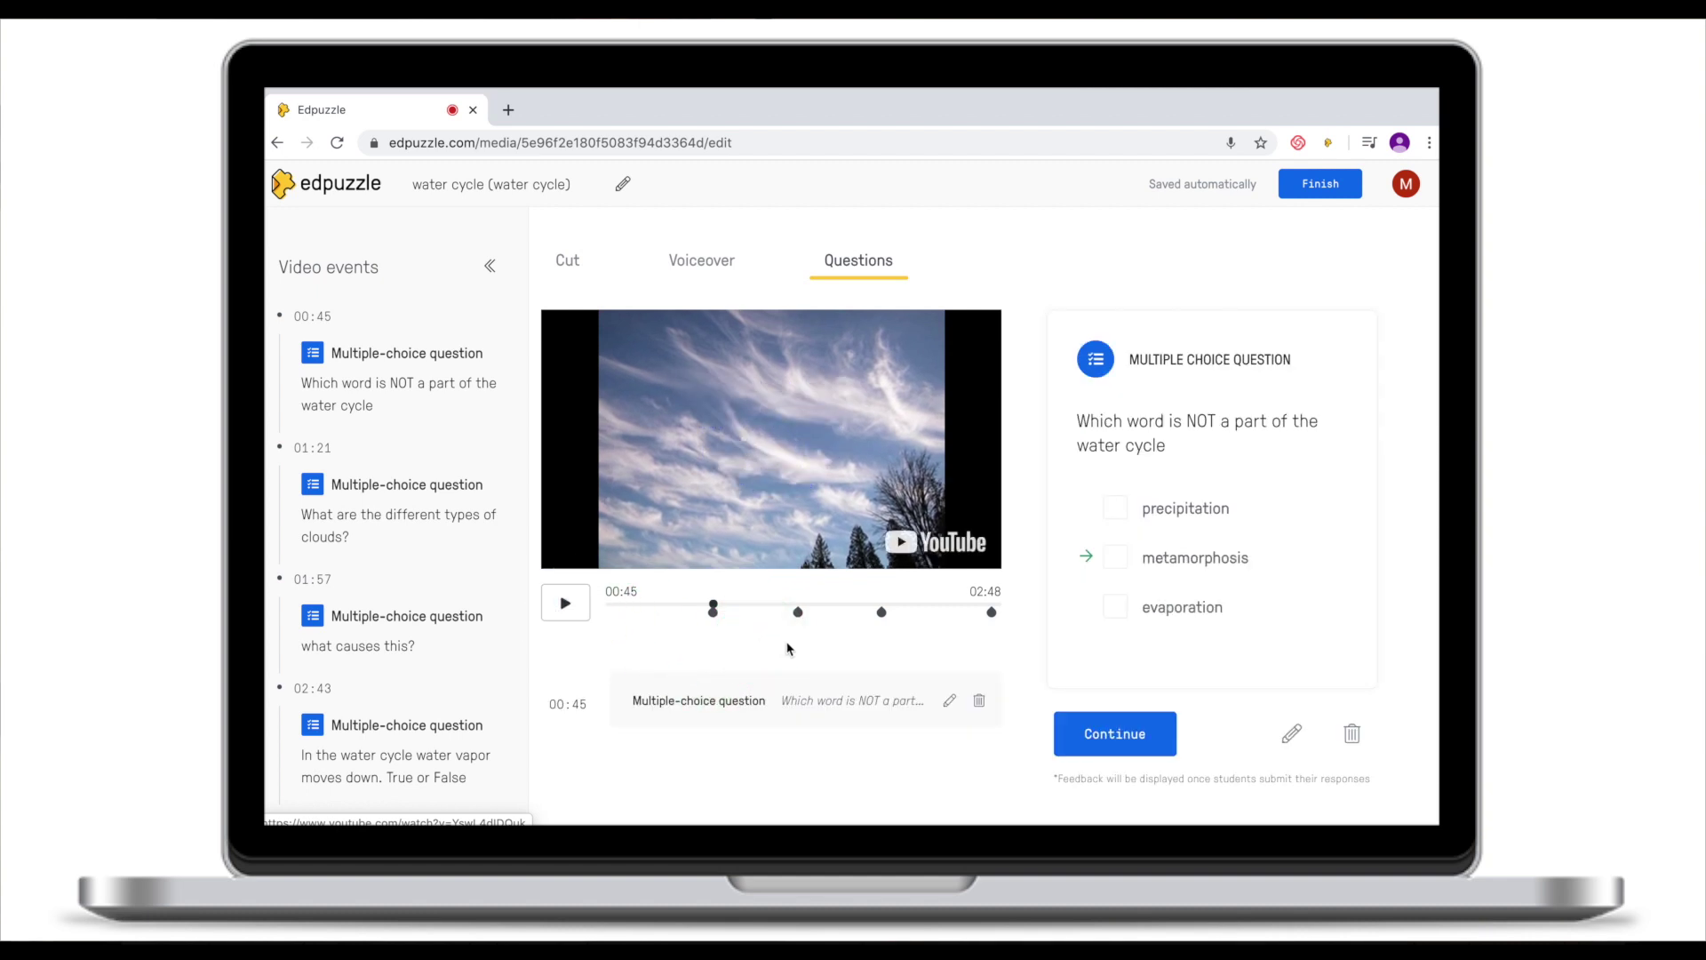
click(806, 615)
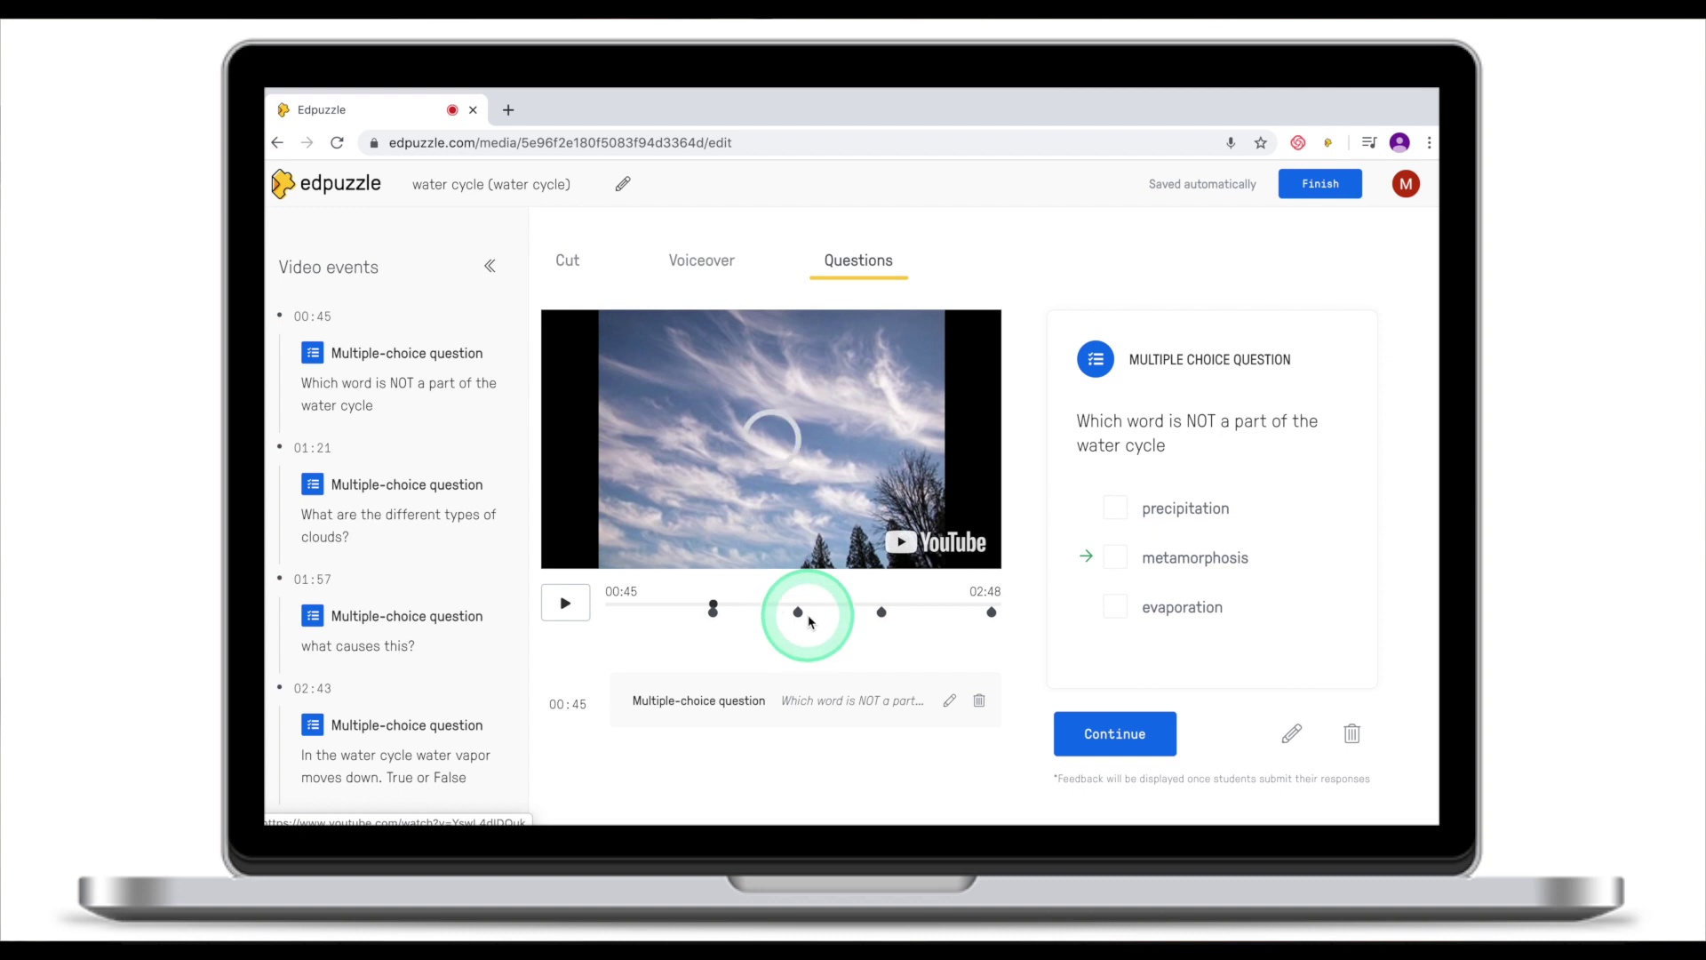